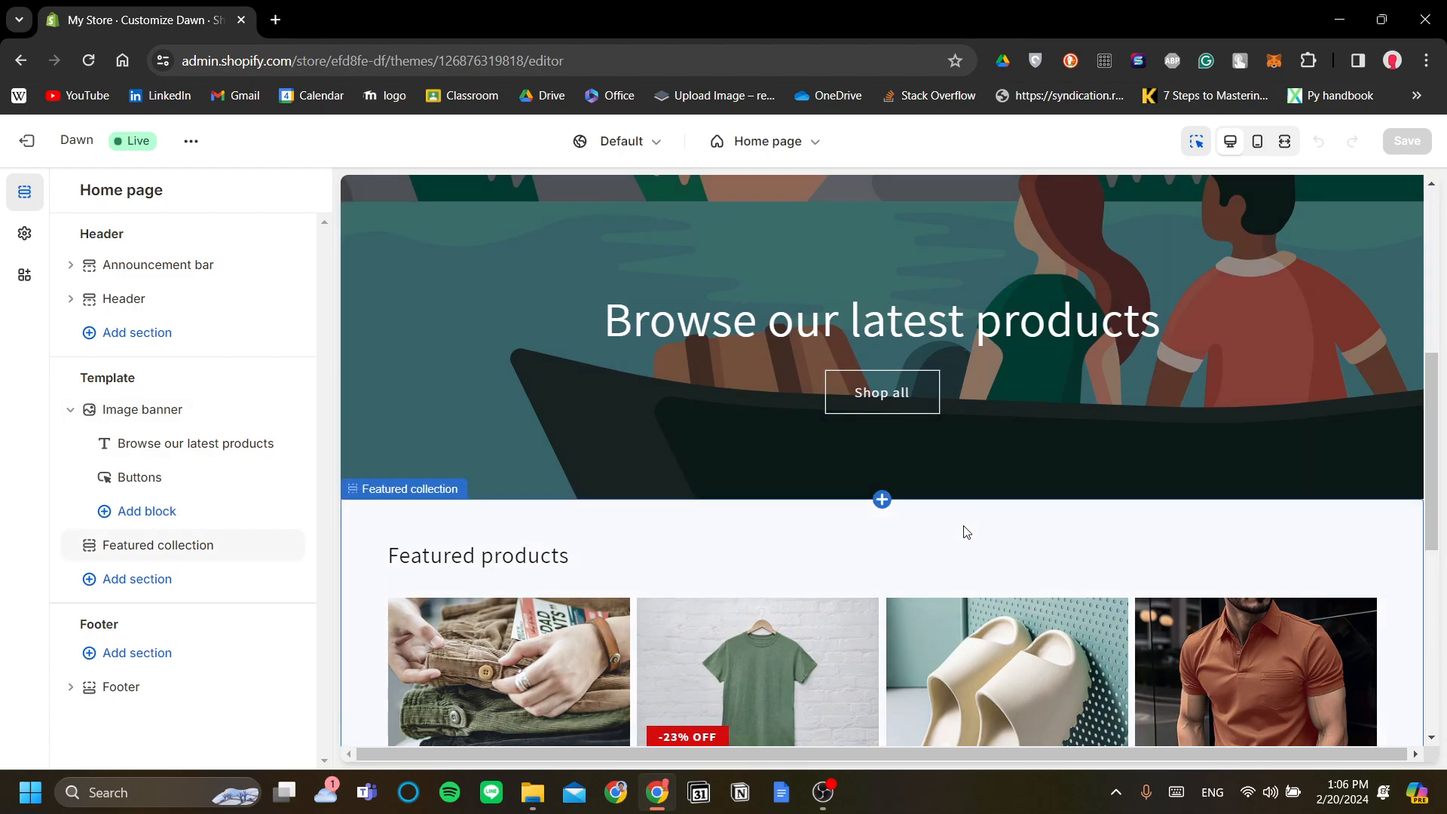
Examine the home page preview from the image banner down to the featured products section
{"action": "scroll", "coordinate": [965, 531], "scroll_direction": "down", "scroll_amount": 1}
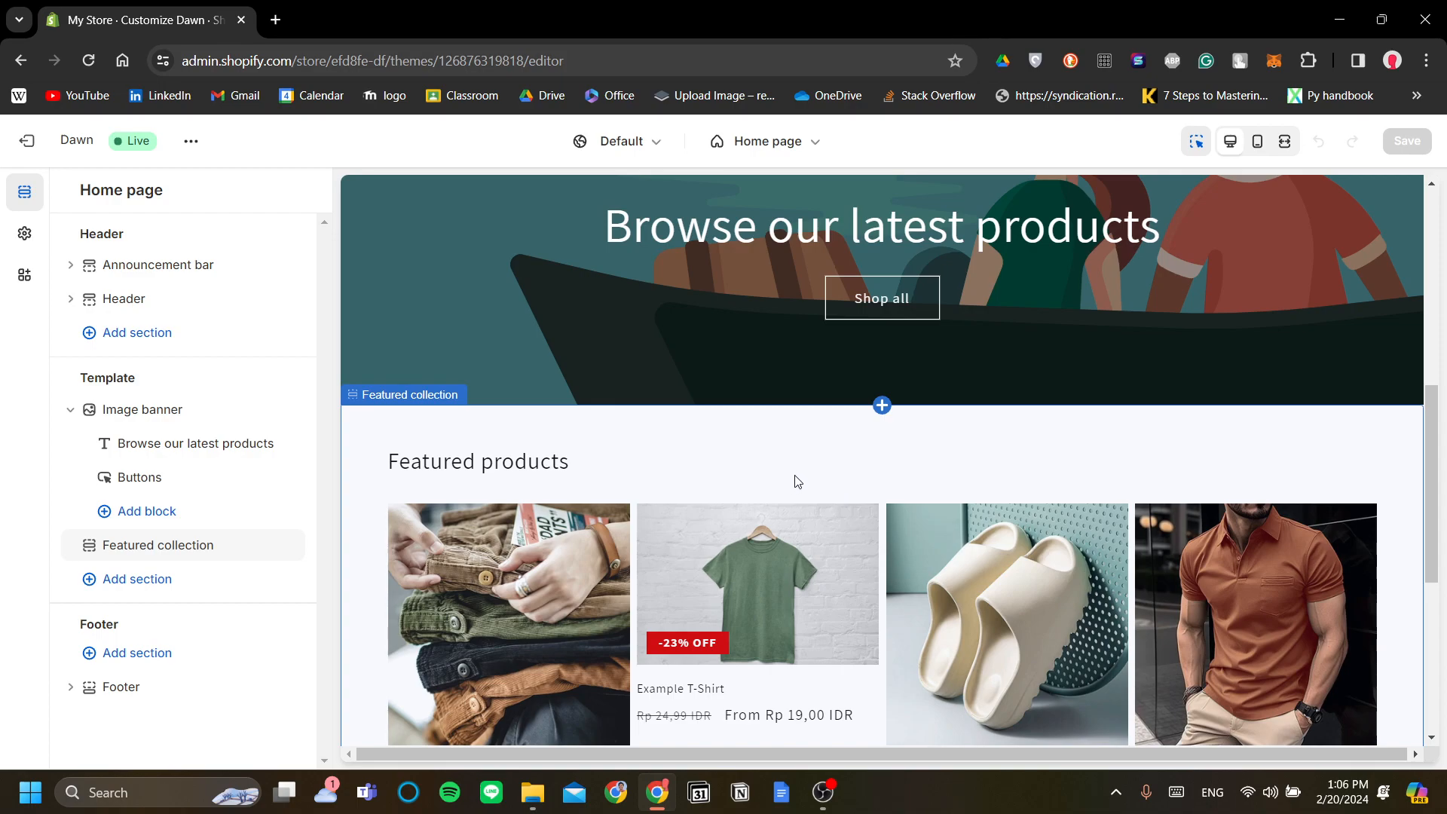
{"action": "scroll", "coordinate": [794, 476], "scroll_direction": "up", "scroll_amount": 4}
{"action": "scroll", "coordinate": [794, 475], "scroll_direction": "down", "scroll_amount": 5}
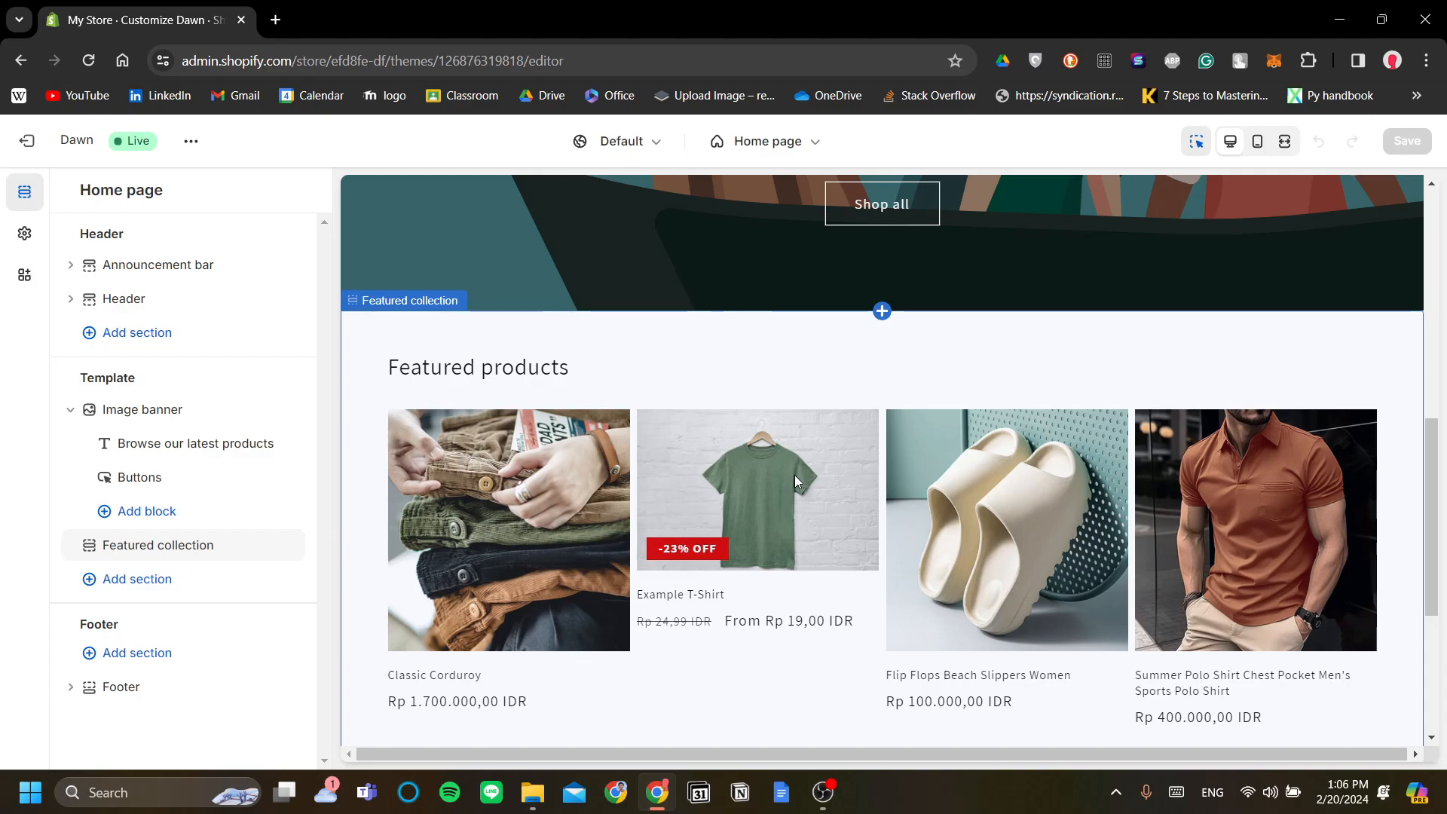
{"action": "scroll", "coordinate": [795, 475], "scroll_direction": "down", "scroll_amount": 1}
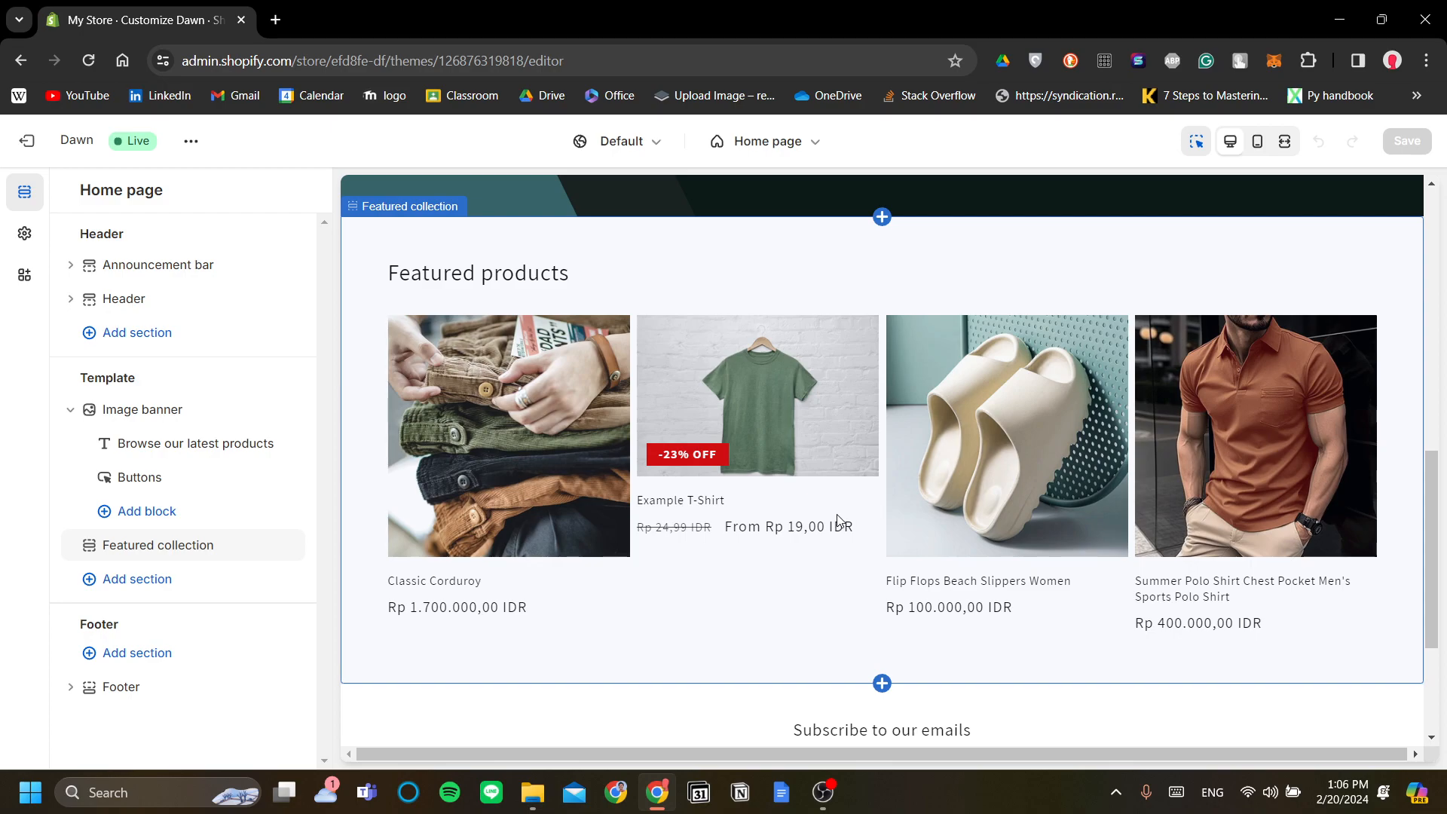
{"action": "scroll", "coordinate": [839, 520], "scroll_direction": "up", "scroll_amount": 6}
{"action": "scroll", "coordinate": [837, 520], "scroll_direction": "up", "scroll_amount": 1}
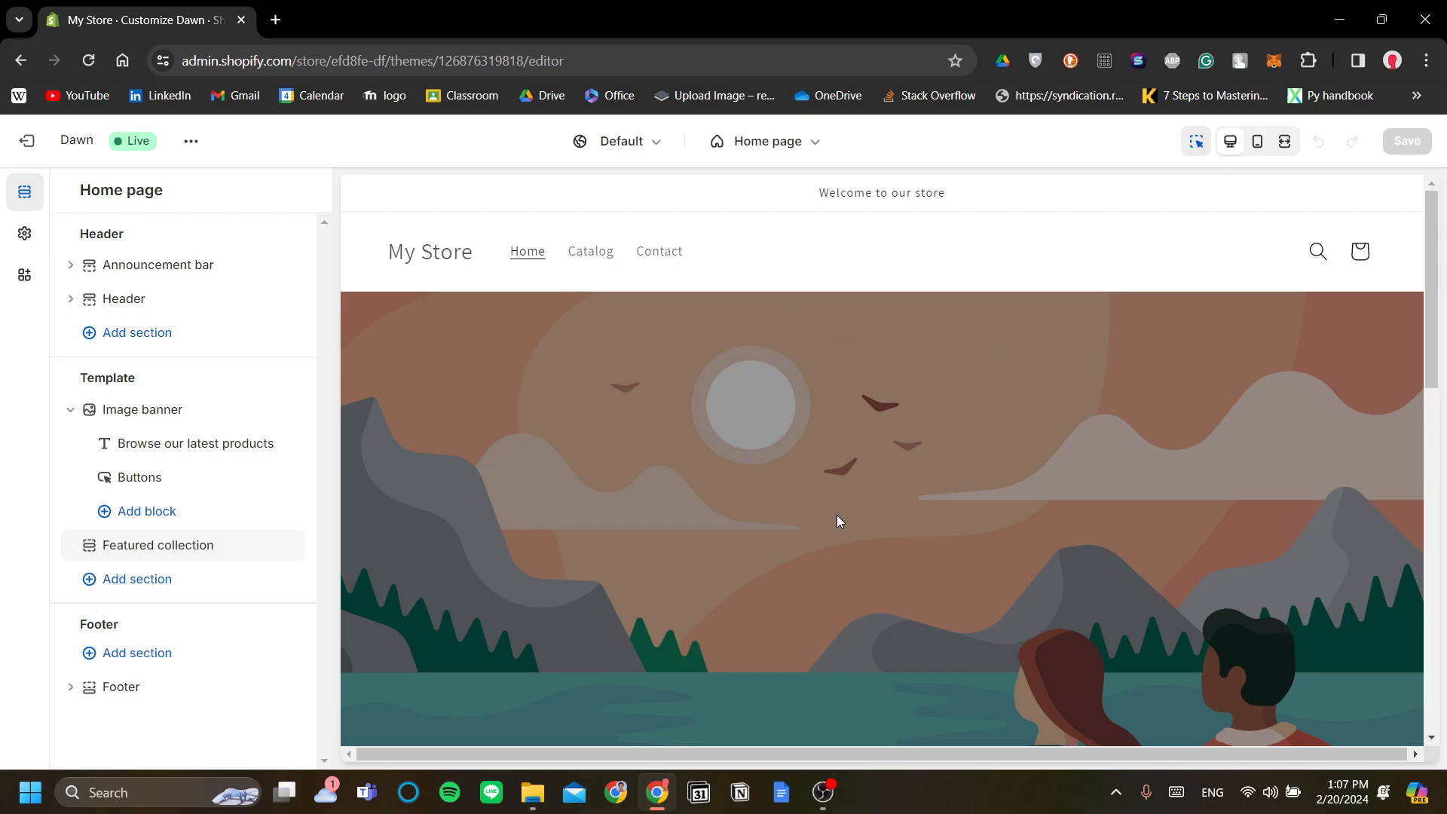
{"action": "scroll", "coordinate": [839, 520], "scroll_direction": "down", "scroll_amount": 7}
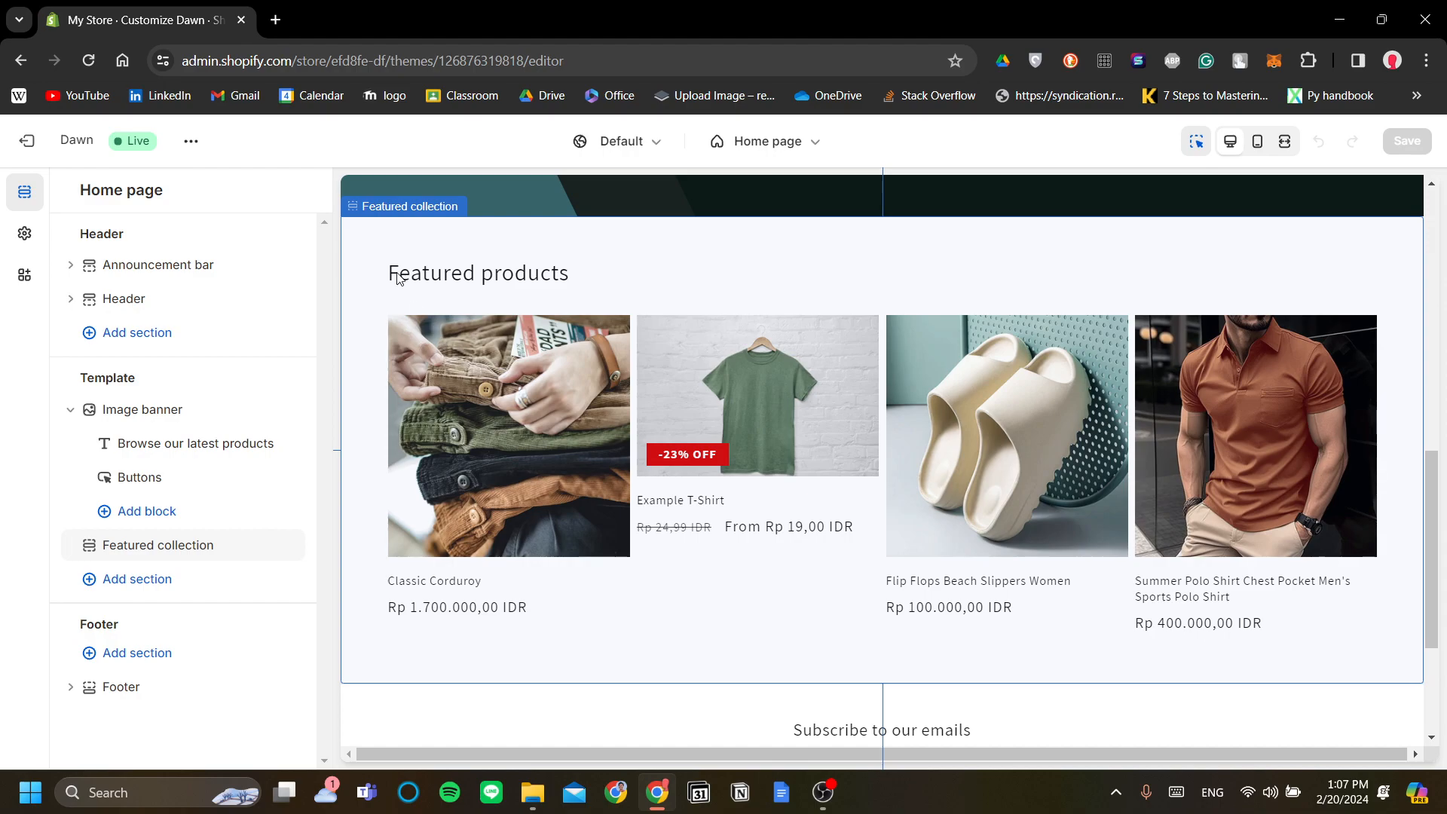
Change the heading of the Featured collection section to "Fall Special"
{"action": "left_click", "coordinate": [481, 271]}
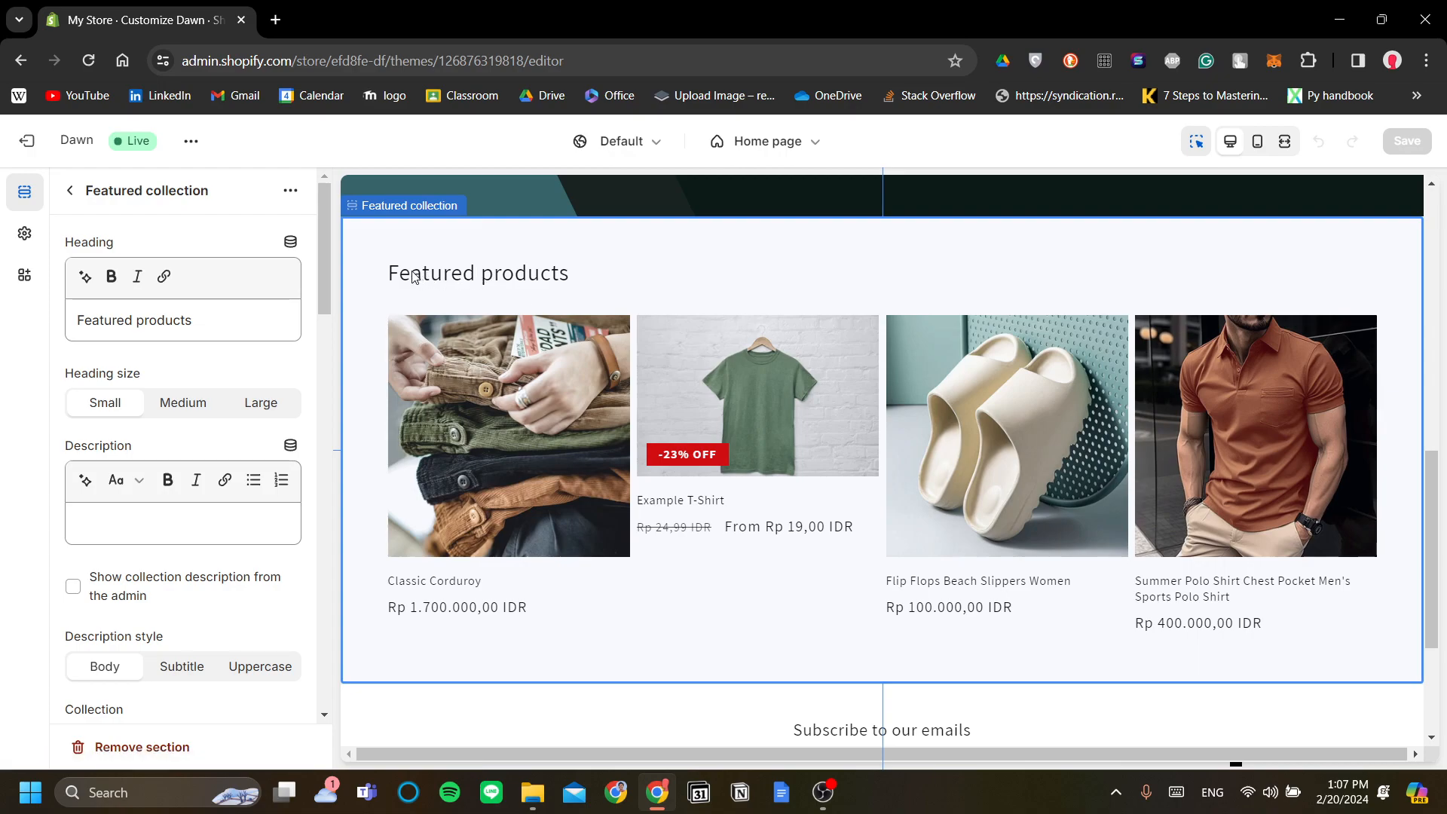
{"action": "left_click_drag", "start_coordinate": [390, 275], "coordinate": [580, 279]}
{"action": "left_click", "coordinate": [253, 330]}
{"action": "key", "text": "ctrl+a"}
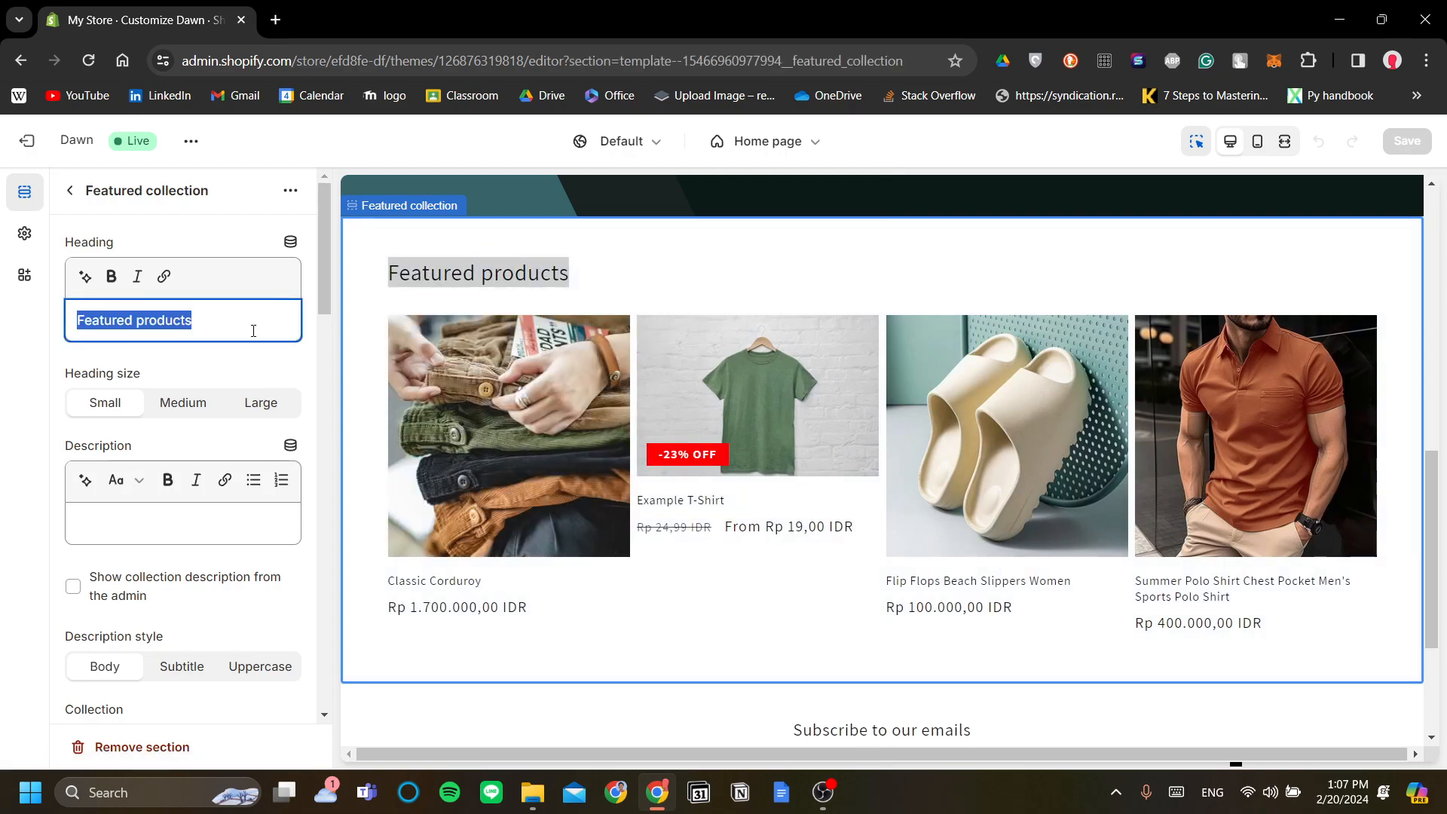
{"action": "type", "text": "Fall Special"}
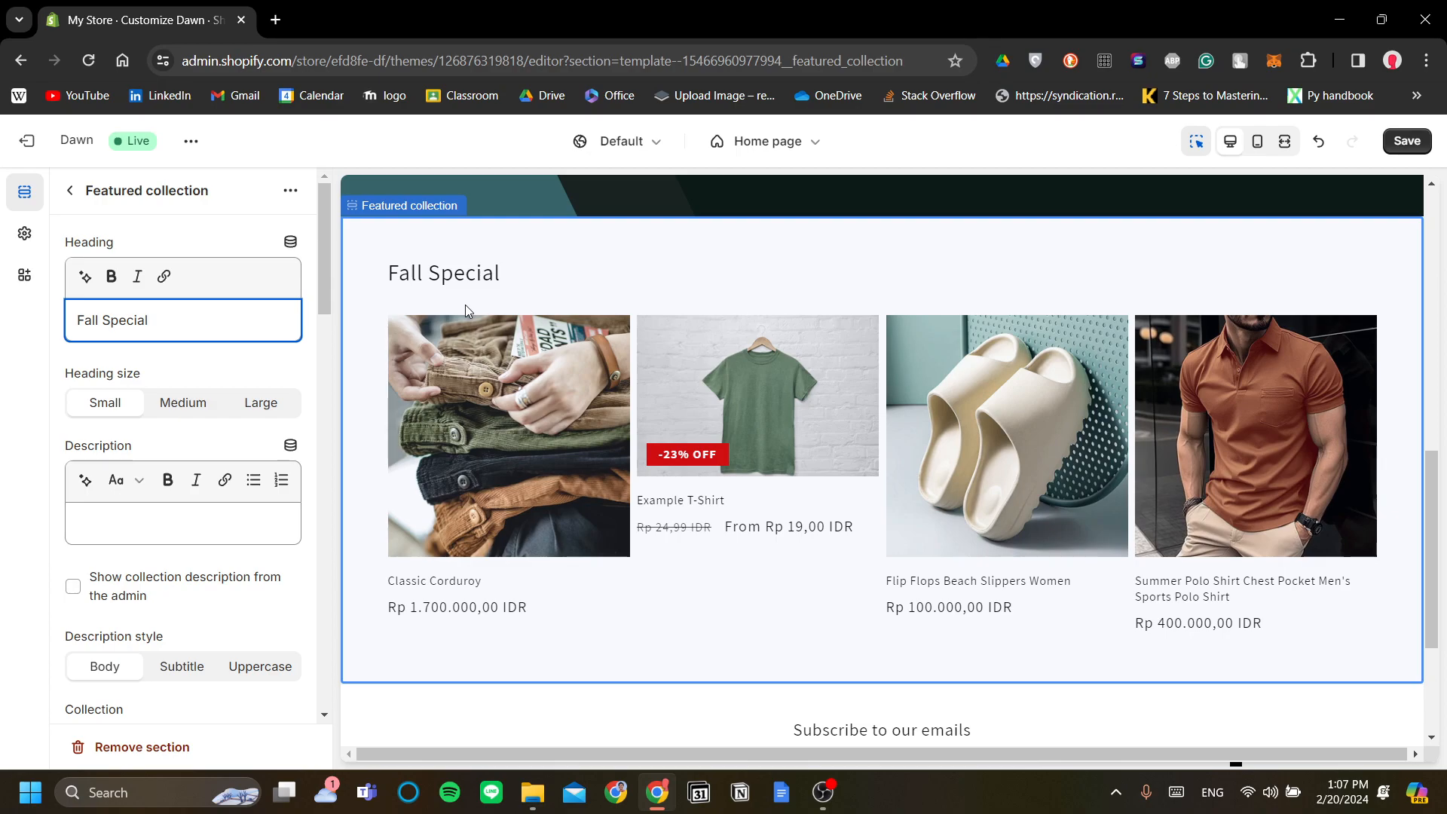
Try replacing "Fall" with "Winter" in the section heading, undo the replacement, and return to the home page section list
{"action": "triple_click", "coordinate": [183, 316]}
{"action": "left_click", "coordinate": [265, 320]}
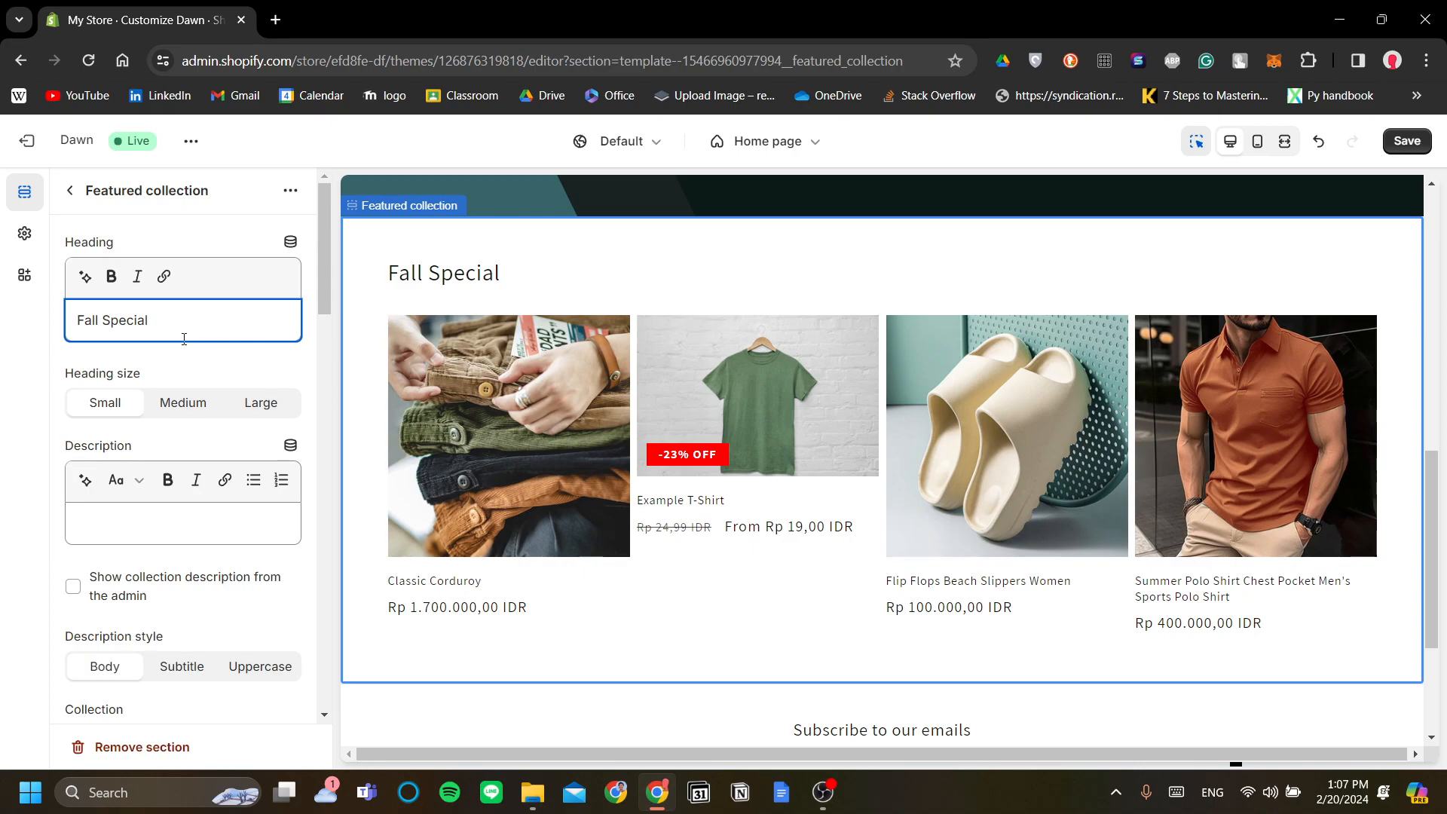
{"action": "left_click_drag", "start_coordinate": [101, 324], "coordinate": [61, 324]}
{"action": "key", "text": "BackSpace"}
{"action": "type", "text": "Winter"}
{"action": "key", "text": "ctrl+z"}
{"action": "left_click", "coordinate": [70, 191]}
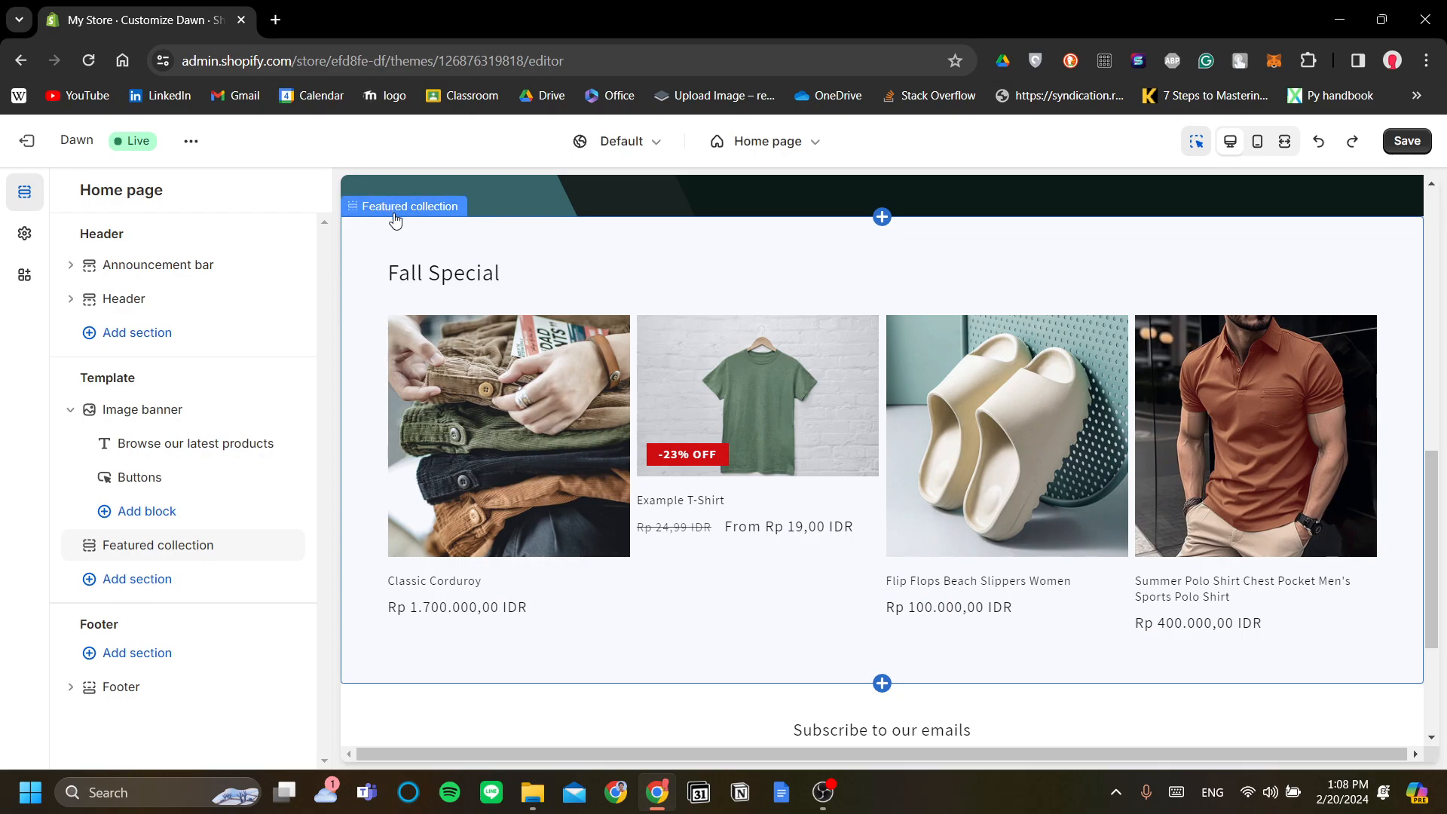
Reopen the Featured collection section's settings and enter the description "Be extra stylish this Fall!"
{"action": "left_click", "coordinate": [450, 223]}
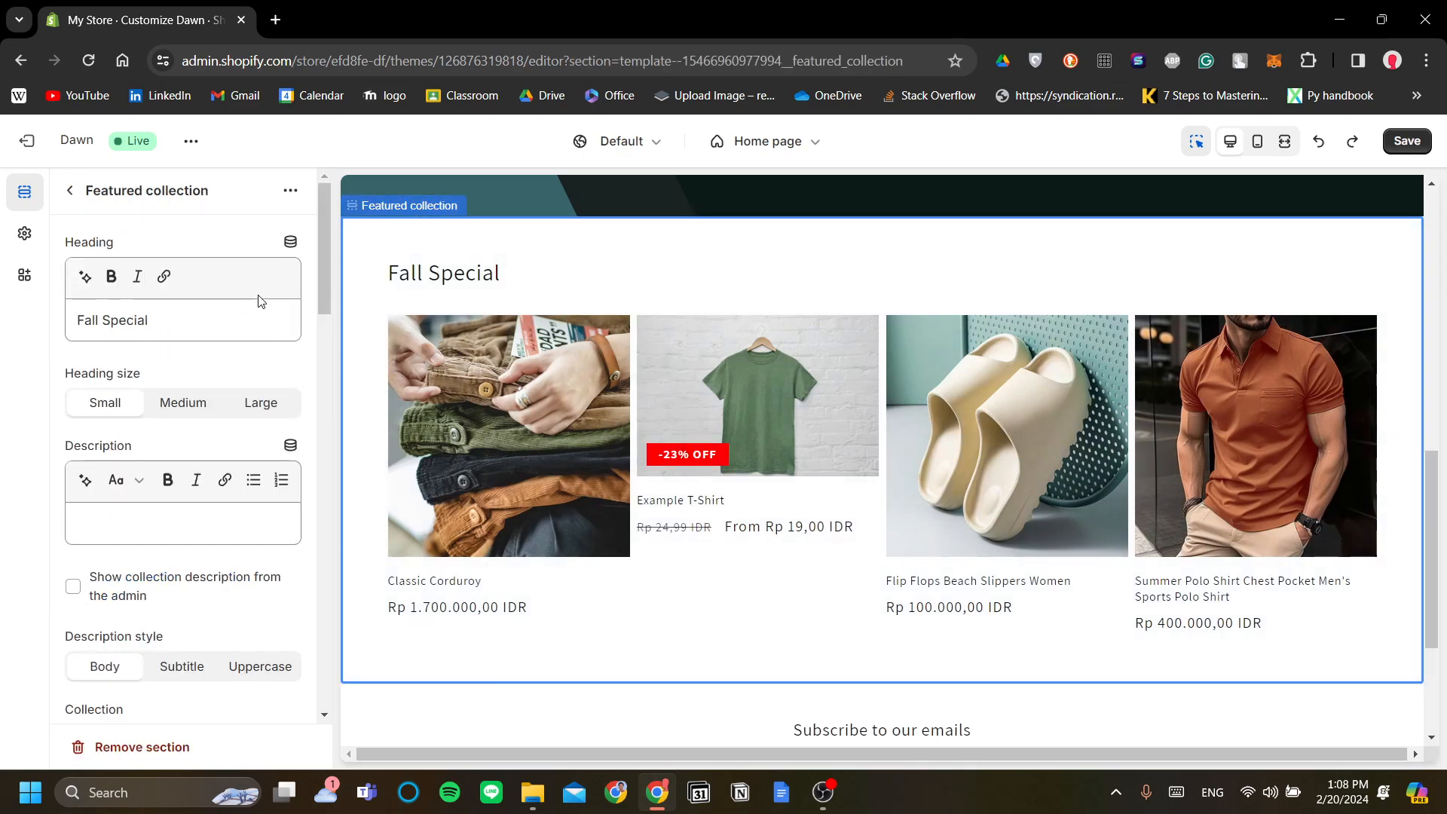
{"action": "scroll", "coordinate": [260, 294], "scroll_direction": "down", "scroll_amount": 1}
{"action": "scroll", "coordinate": [260, 294], "scroll_direction": "up", "scroll_amount": 1}
{"action": "scroll", "coordinate": [262, 292], "scroll_direction": "down", "scroll_amount": 3}
{"action": "scroll", "coordinate": [262, 292], "scroll_direction": "up", "scroll_amount": 4}
{"action": "scroll", "coordinate": [263, 371], "scroll_direction": "down", "scroll_amount": 4}
{"action": "scroll", "coordinate": [264, 371], "scroll_direction": "up", "scroll_amount": 4}
{"action": "left_click", "coordinate": [259, 515]}
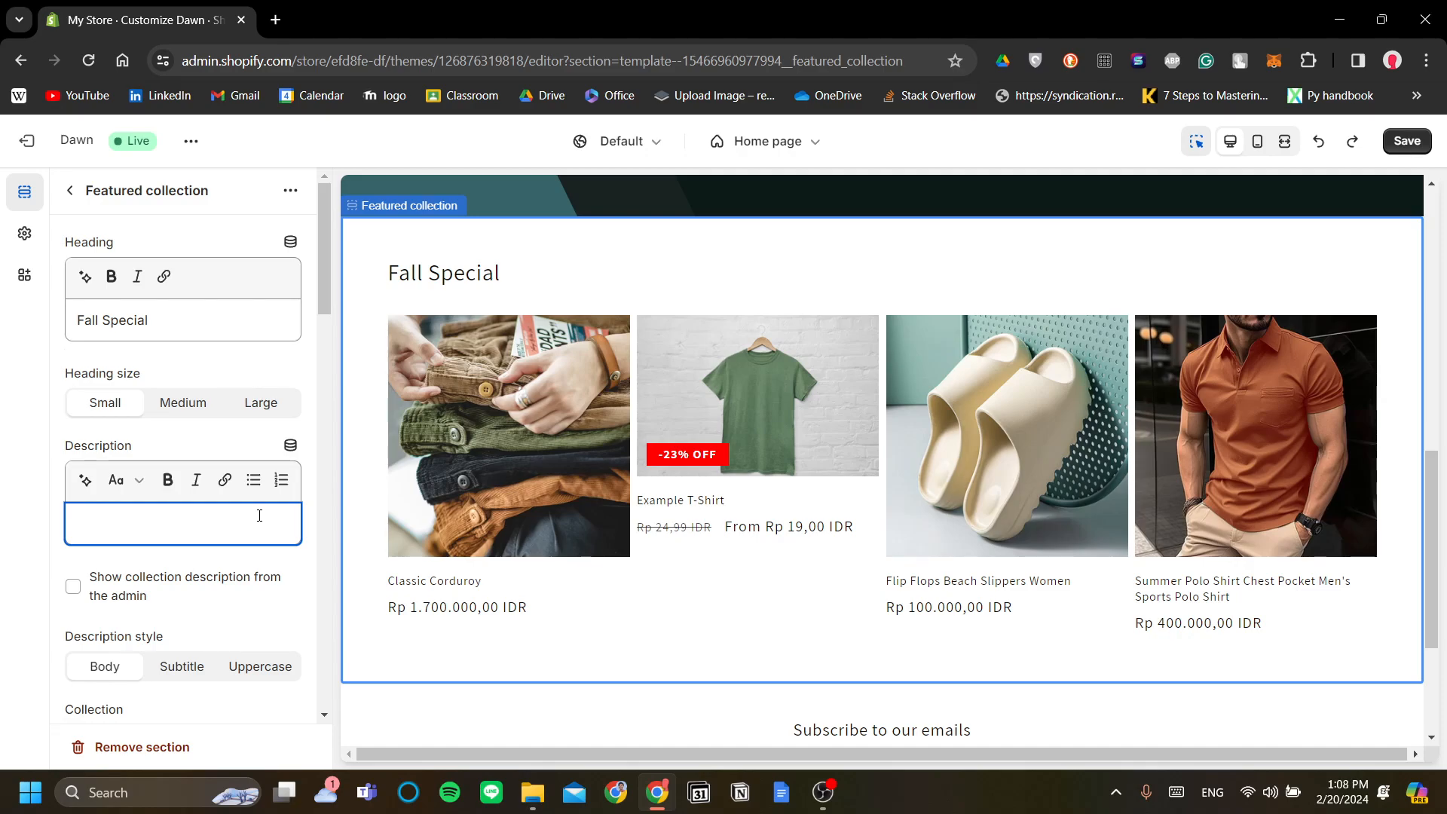
{"action": "type", "text": "Be extra stylish this Fall!"}
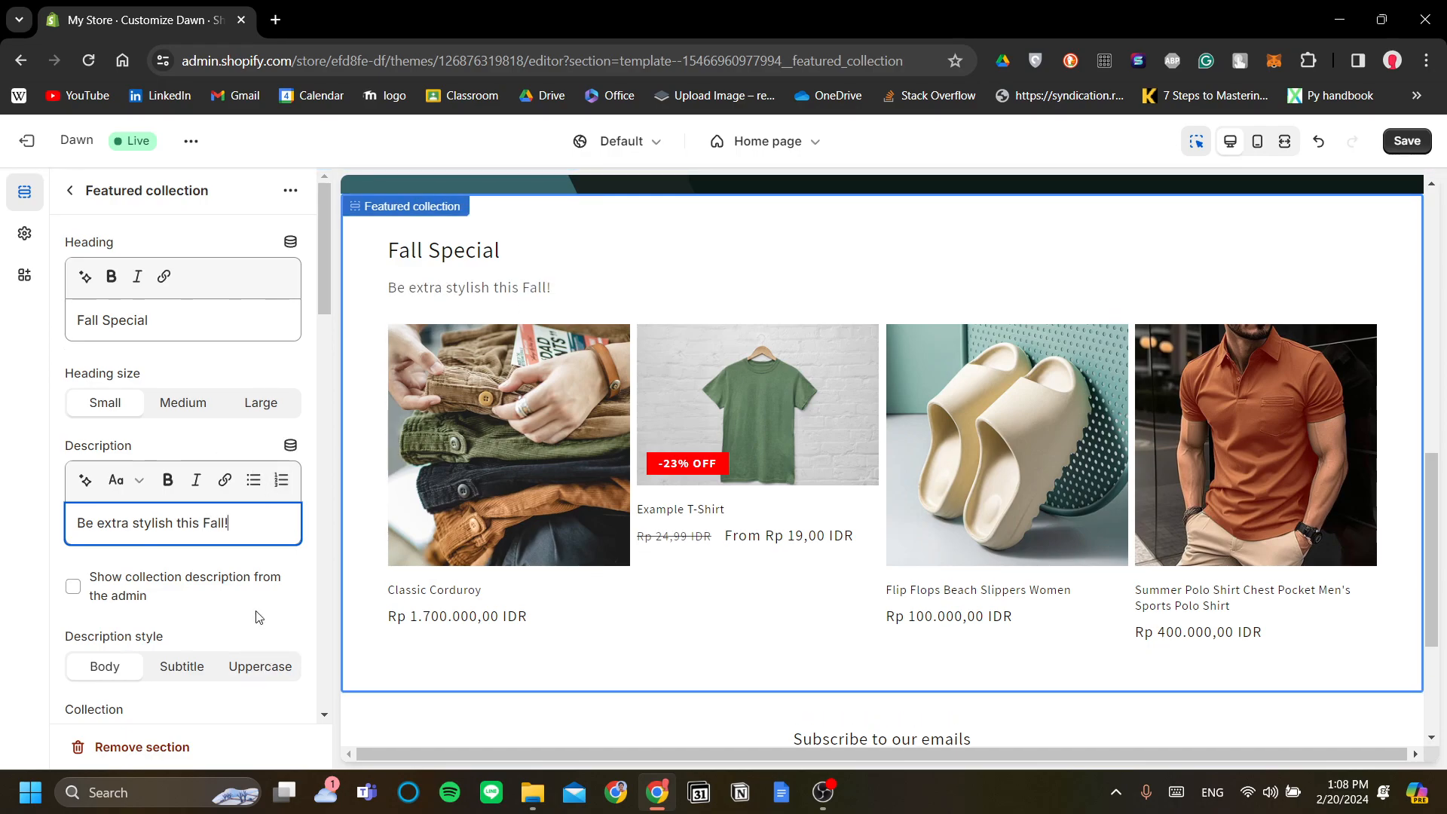
Start changing the collection shown in the Featured collection section and open the page for creating a new collection
{"action": "scroll", "coordinate": [258, 615], "scroll_direction": "down", "scroll_amount": 3}
{"action": "scroll", "coordinate": [284, 588], "scroll_direction": "down", "scroll_amount": 1}
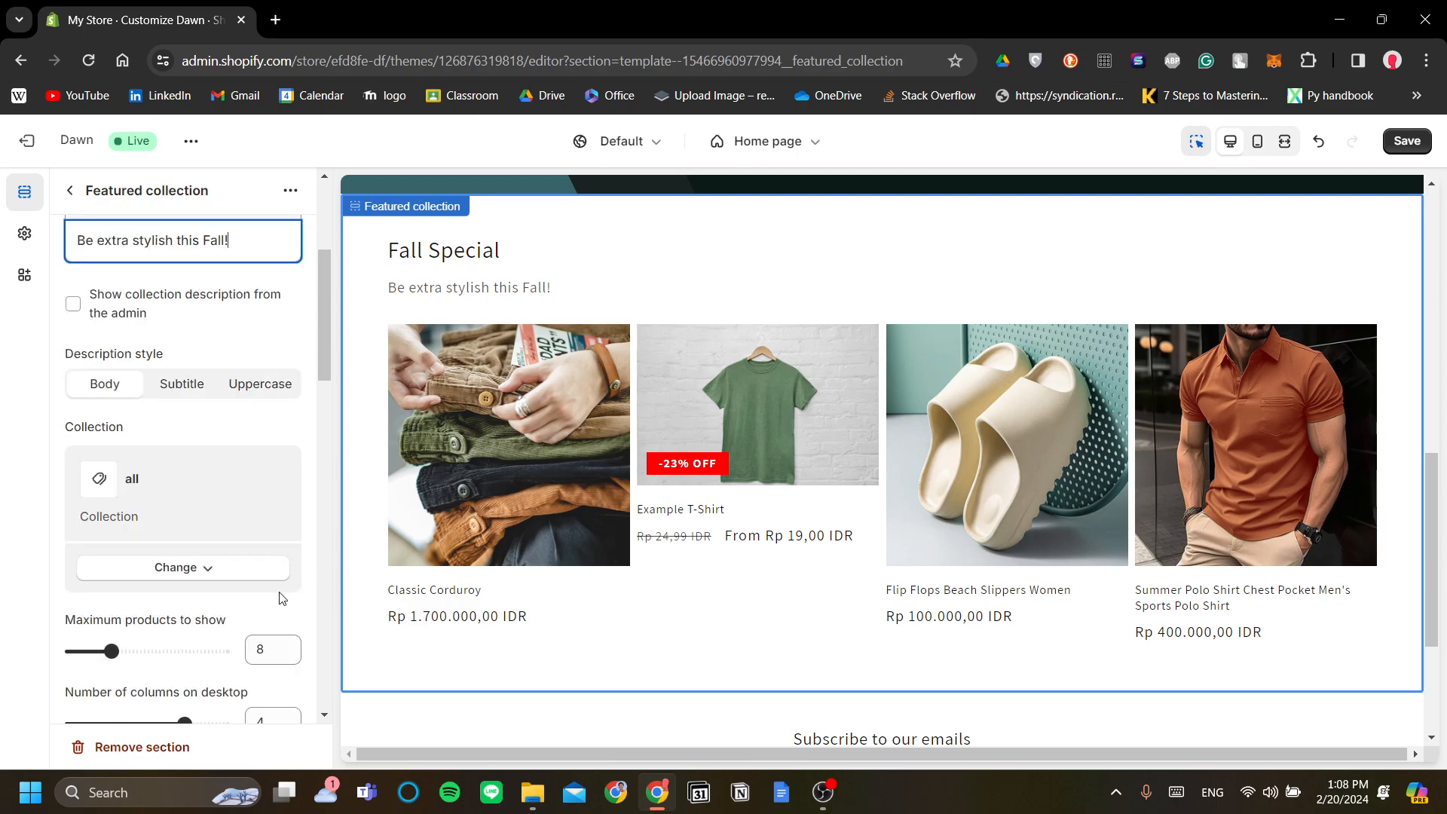
{"action": "scroll", "coordinate": [221, 615], "scroll_direction": "down", "scroll_amount": 1}
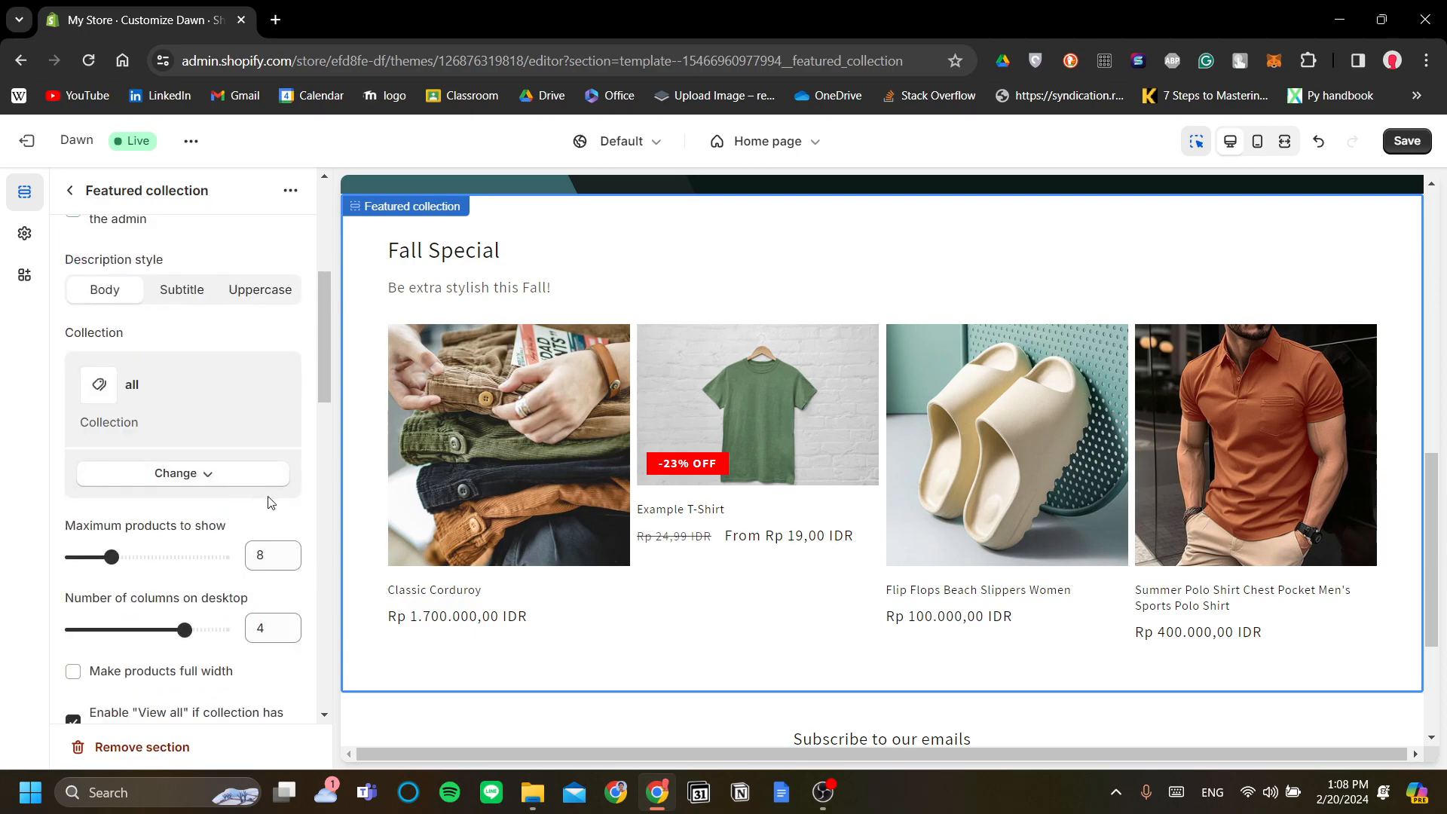
{"action": "left_click", "coordinate": [230, 484]}
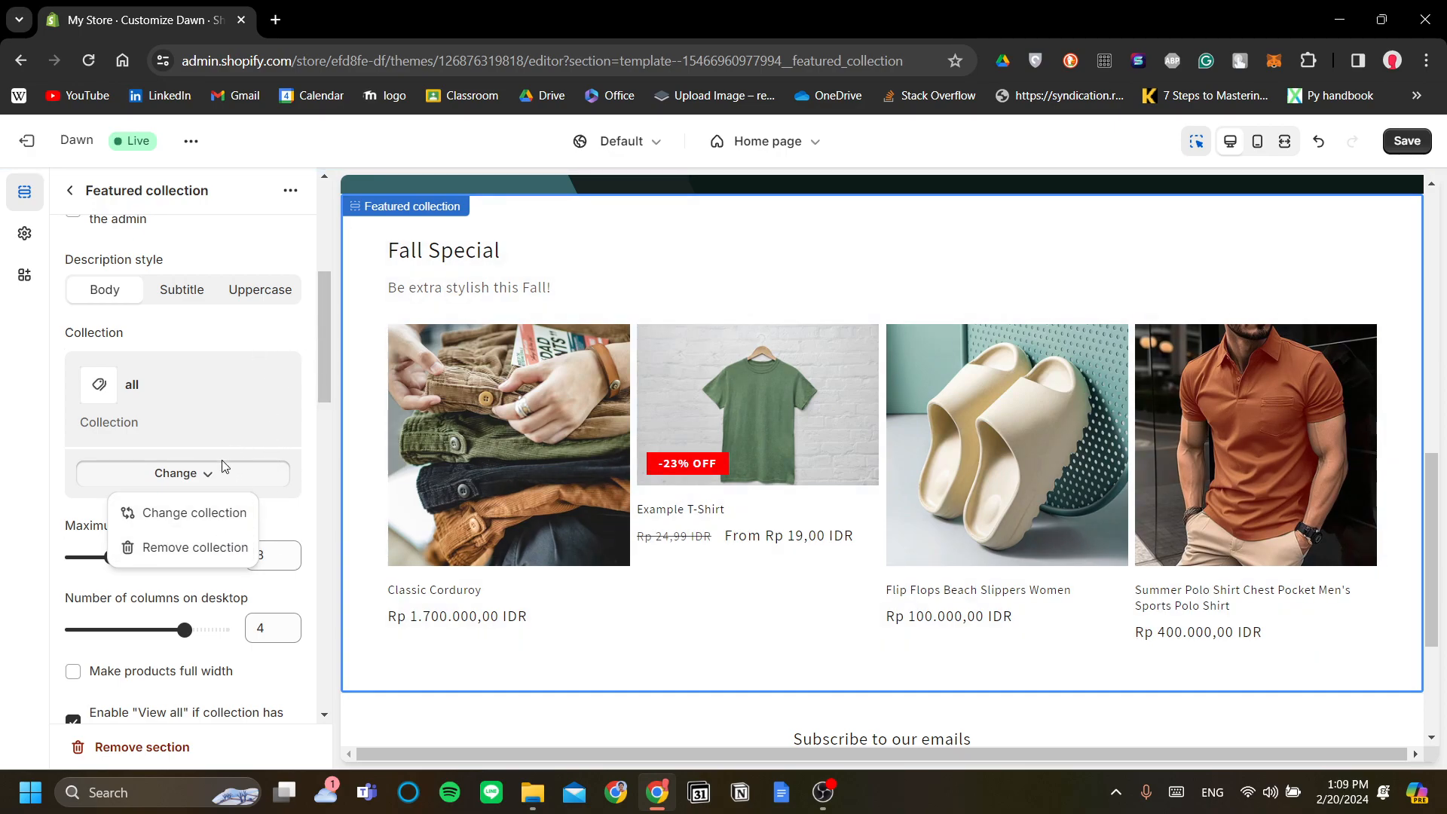
{"action": "left_click", "coordinate": [205, 522]}
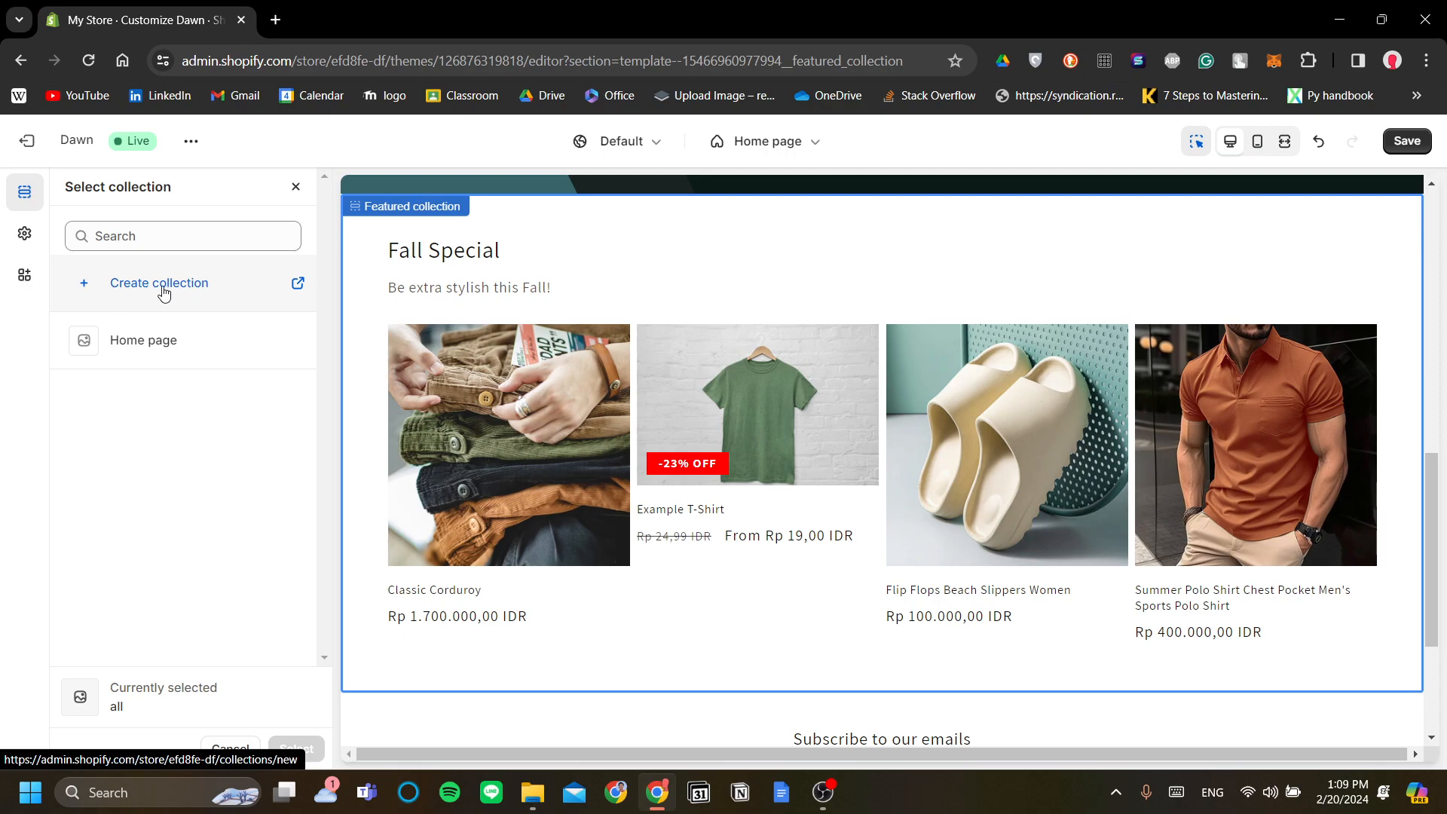
{"action": "left_click", "coordinate": [217, 283]}
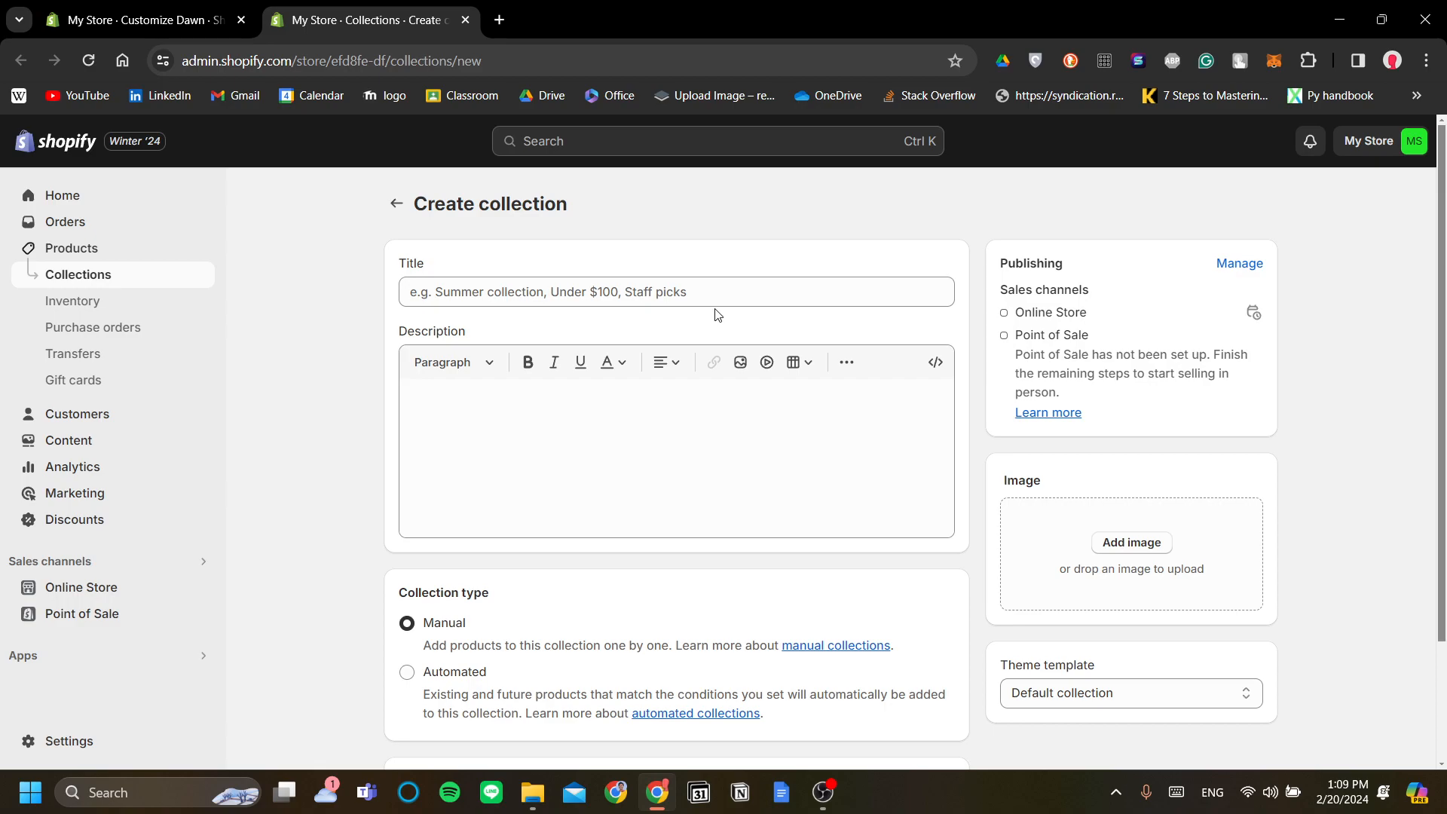
Title the new collection "Fall Special"
{"action": "left_click", "coordinate": [873, 293]}
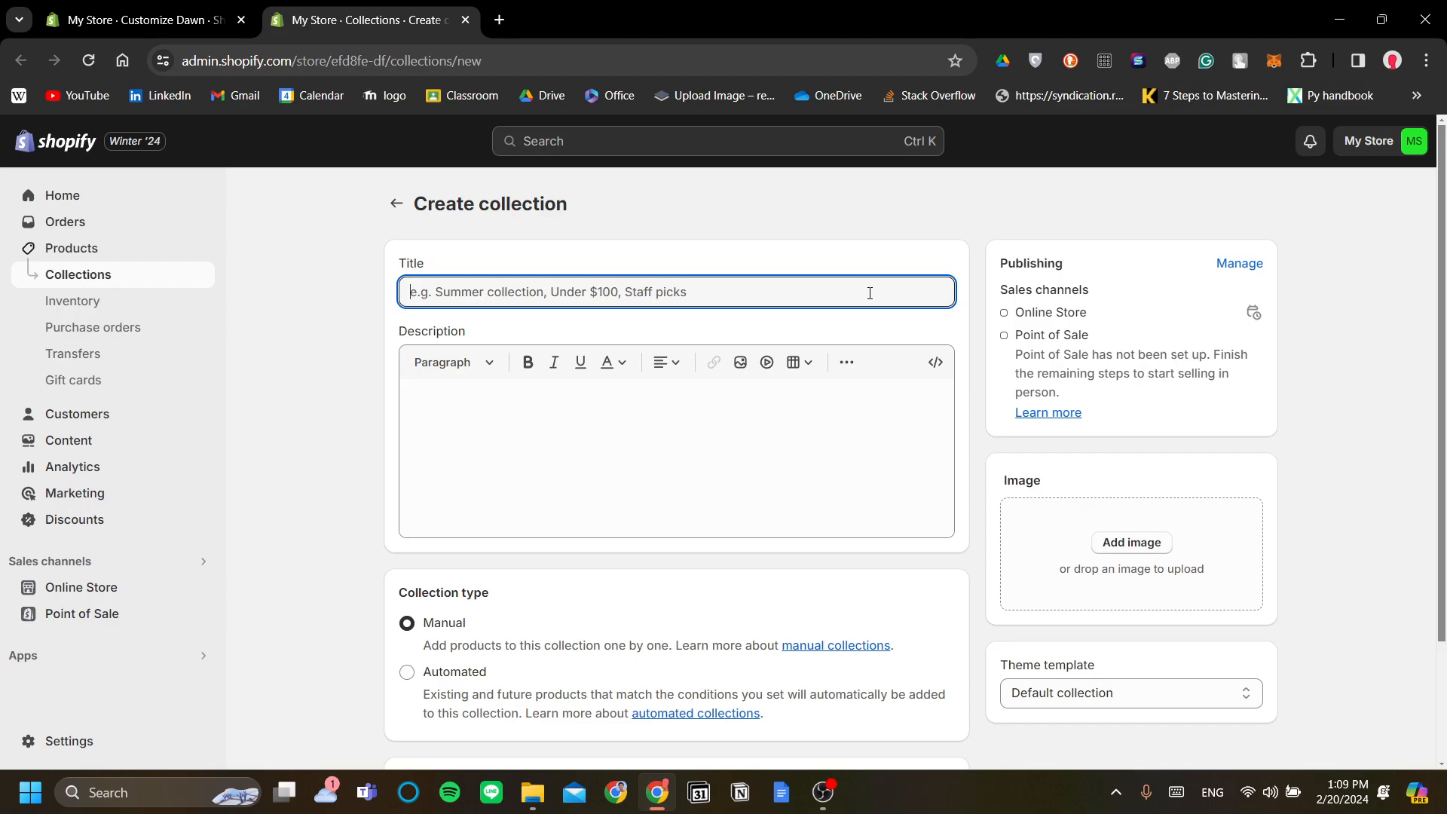
{"action": "type", "text": "Fall Special"}
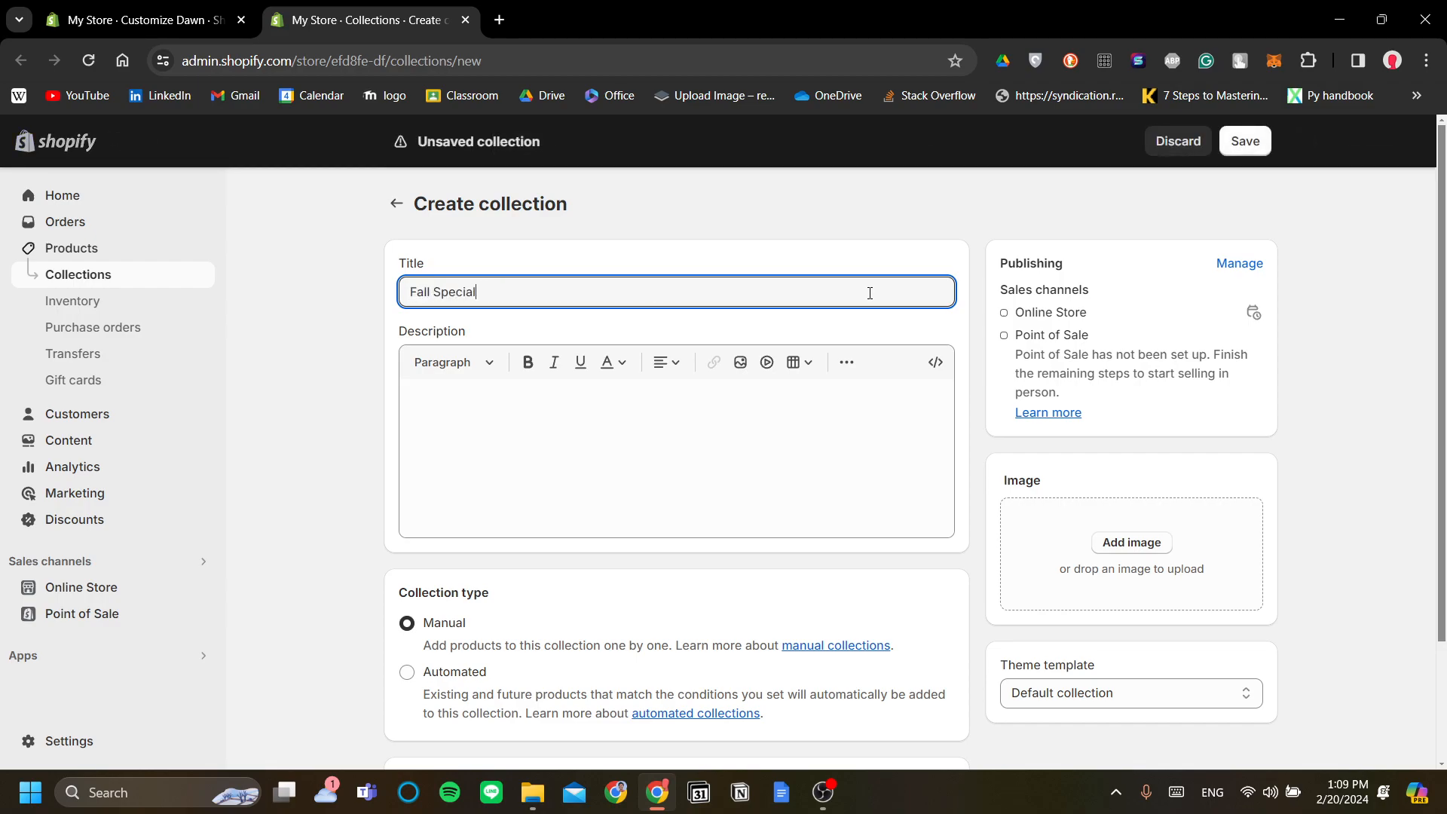
{"action": "scroll", "coordinate": [640, 310], "scroll_direction": "down", "scroll_amount": 2}
{"action": "scroll", "coordinate": [663, 294], "scroll_direction": "up", "scroll_amount": 2}
{"action": "scroll", "coordinate": [653, 398], "scroll_direction": "down", "scroll_amount": 1}
{"action": "left_click", "coordinate": [351, 430]}
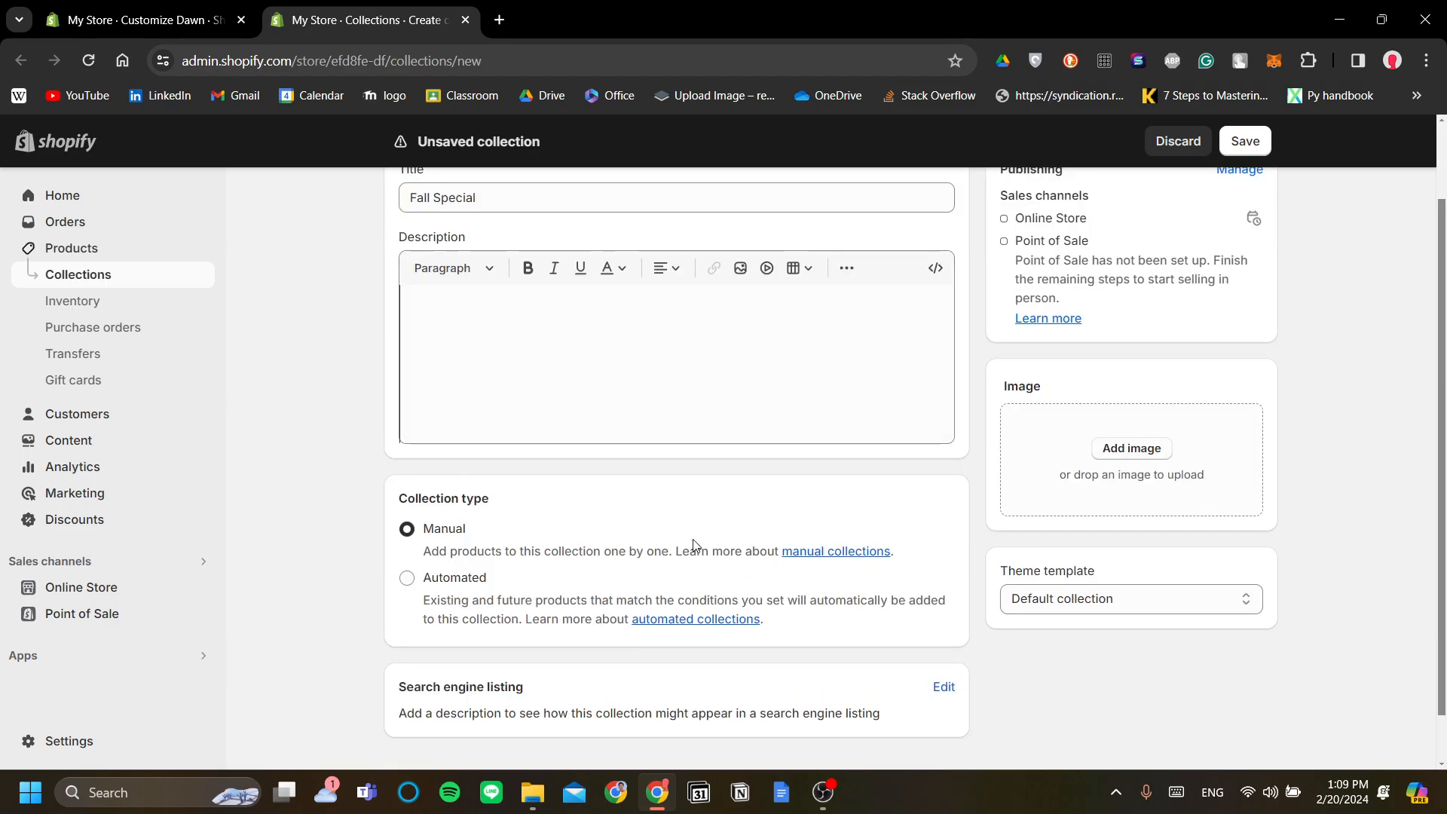
Switch the collection type to Automated, examine its product conditions, and set the type back to Manual
{"action": "scroll", "coordinate": [717, 527], "scroll_direction": "down", "scroll_amount": 1}
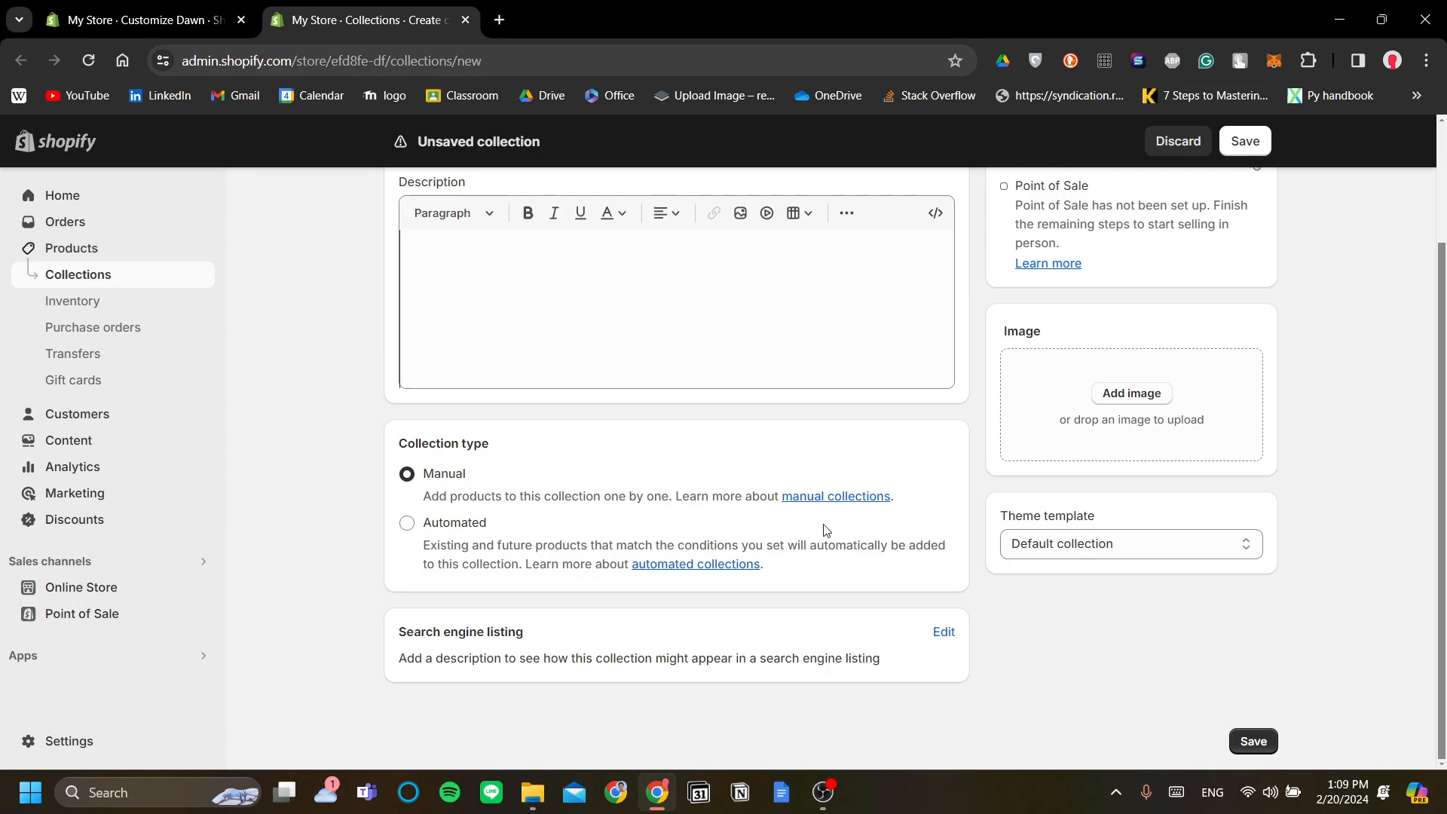
{"action": "left_click", "coordinate": [462, 531]}
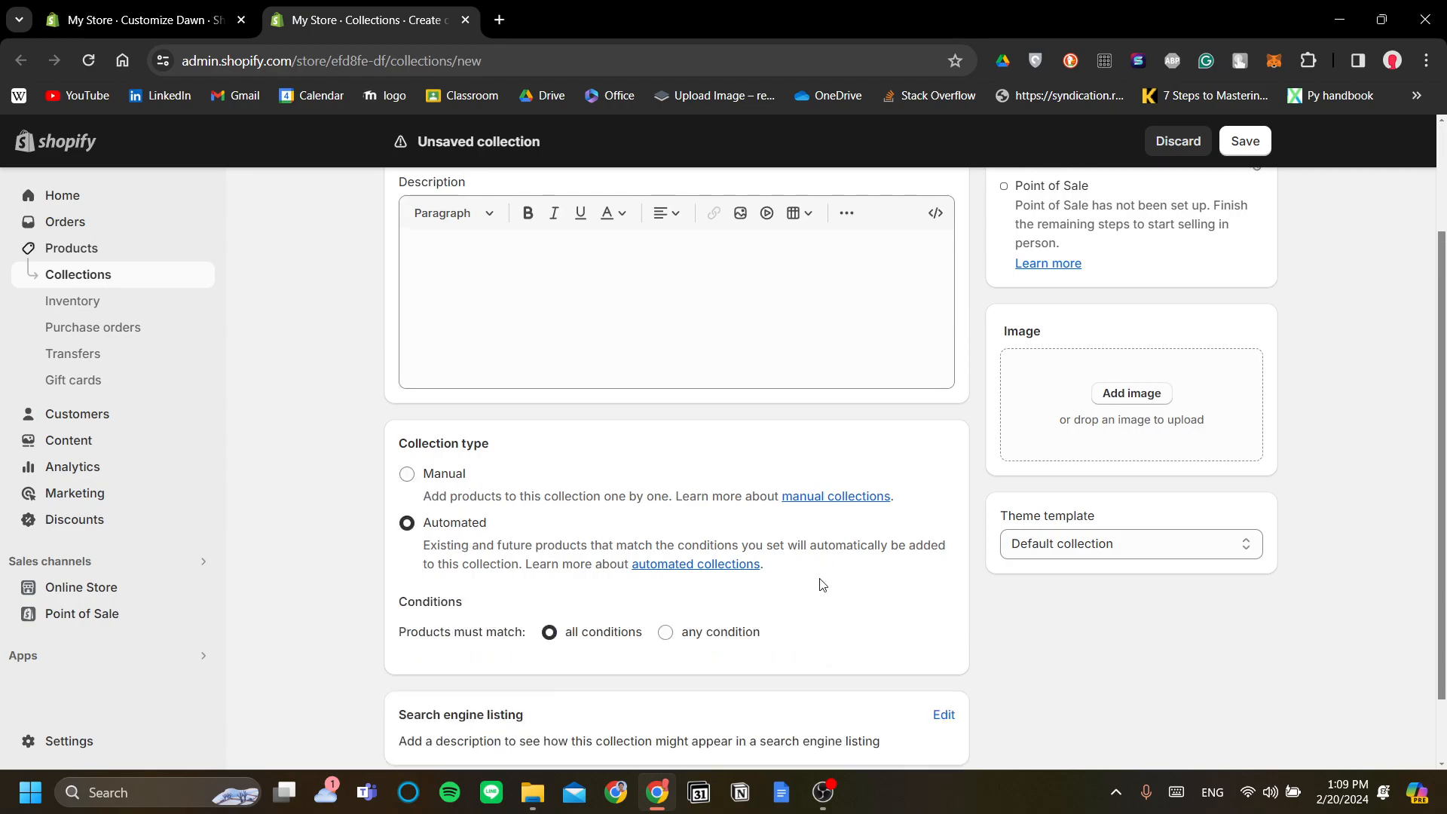
{"action": "scroll", "coordinate": [825, 584], "scroll_direction": "down", "scroll_amount": 1}
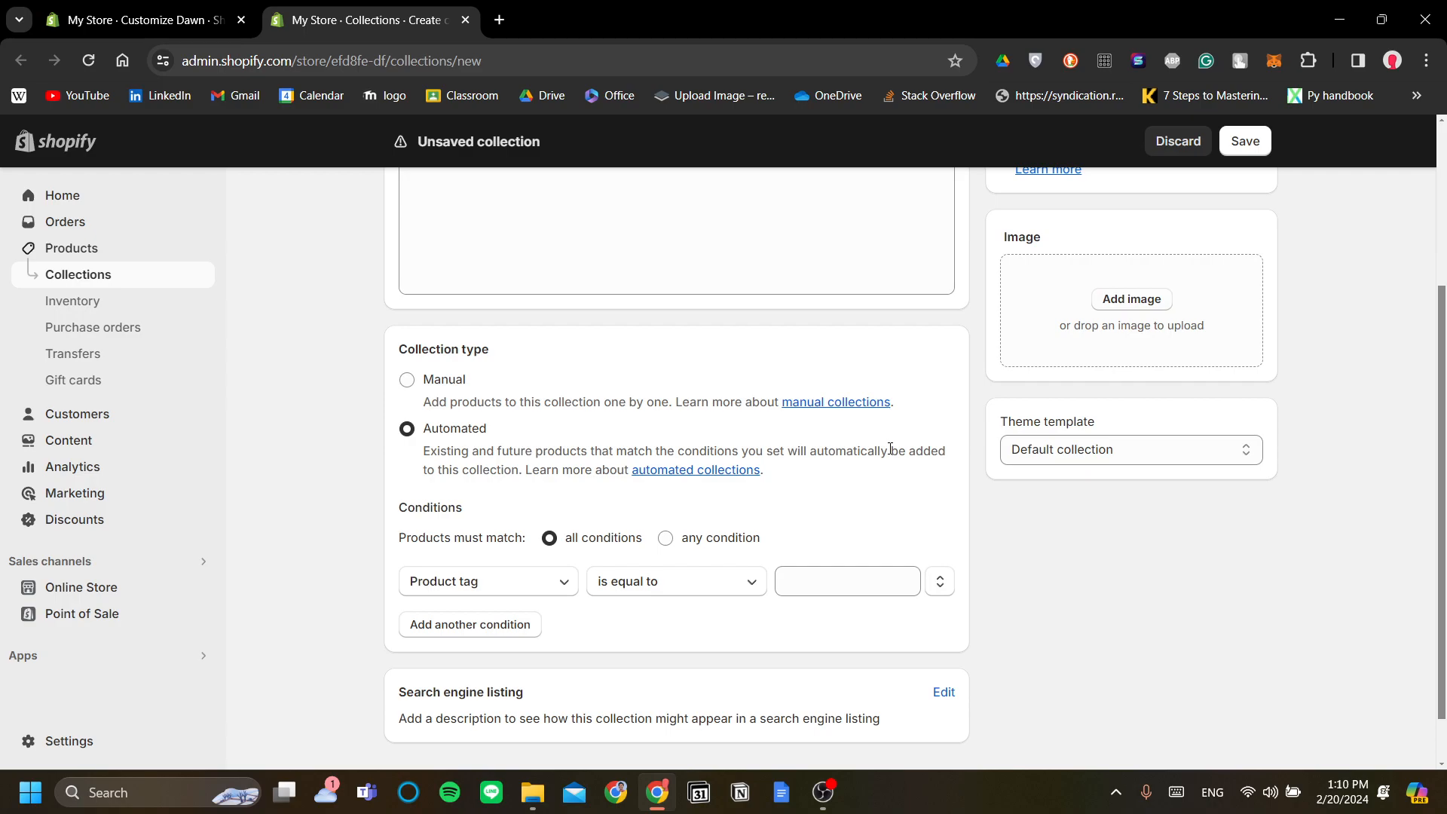
{"action": "scroll", "coordinate": [704, 475], "scroll_direction": "up", "scroll_amount": 3}
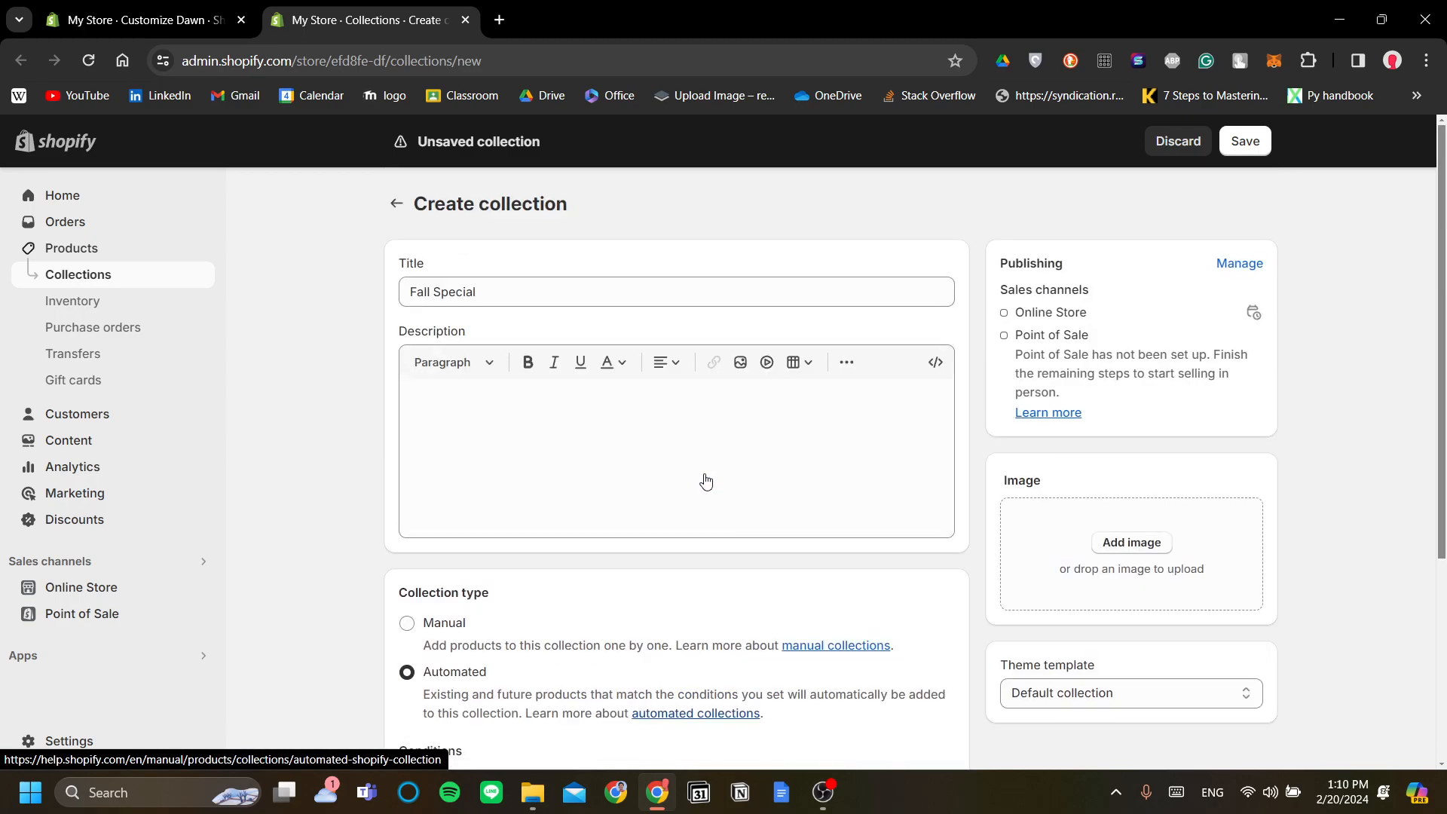
{"action": "scroll", "coordinate": [560, 594], "scroll_direction": "down", "scroll_amount": 4}
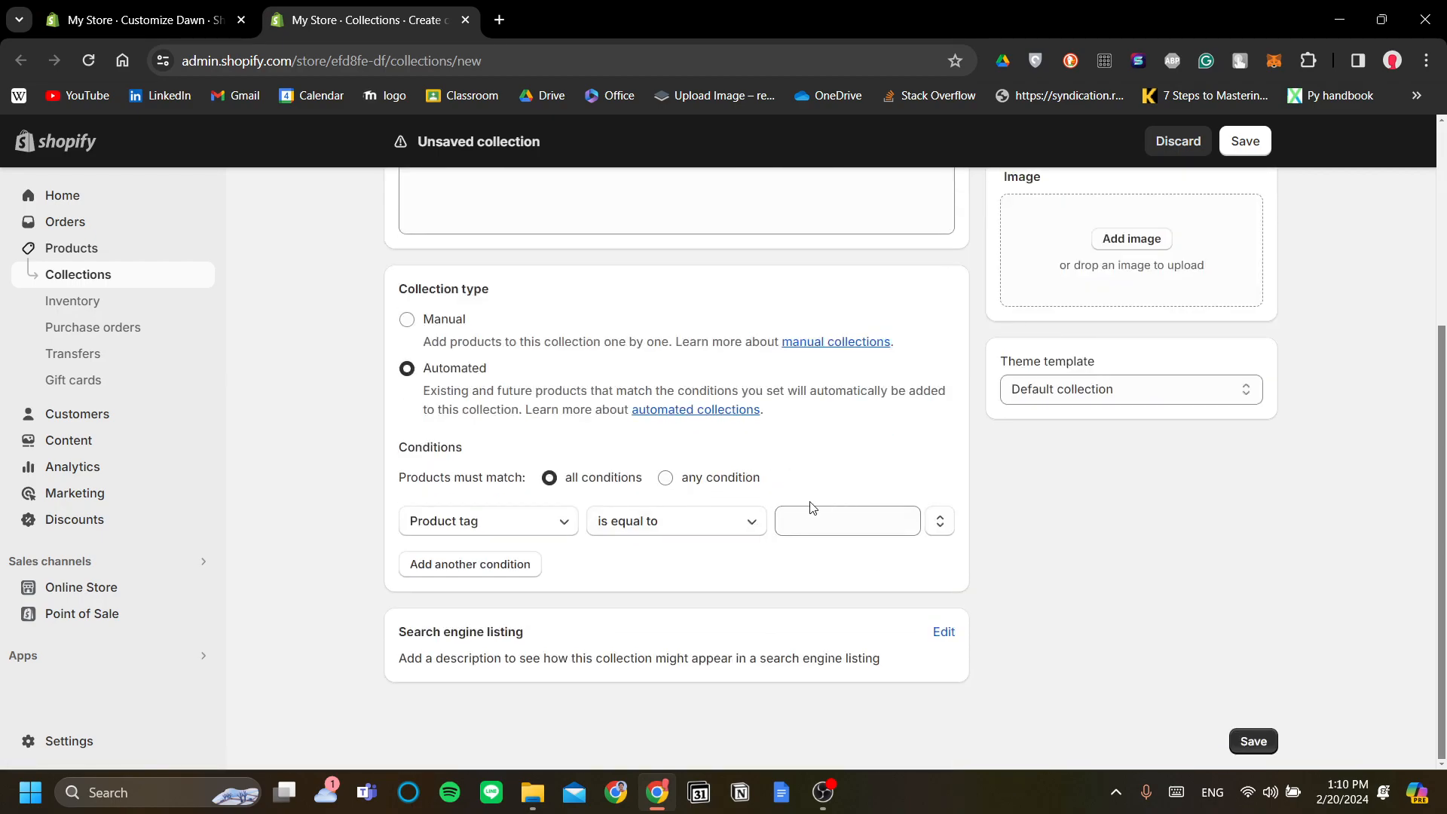
{"action": "left_click", "coordinate": [442, 320]}
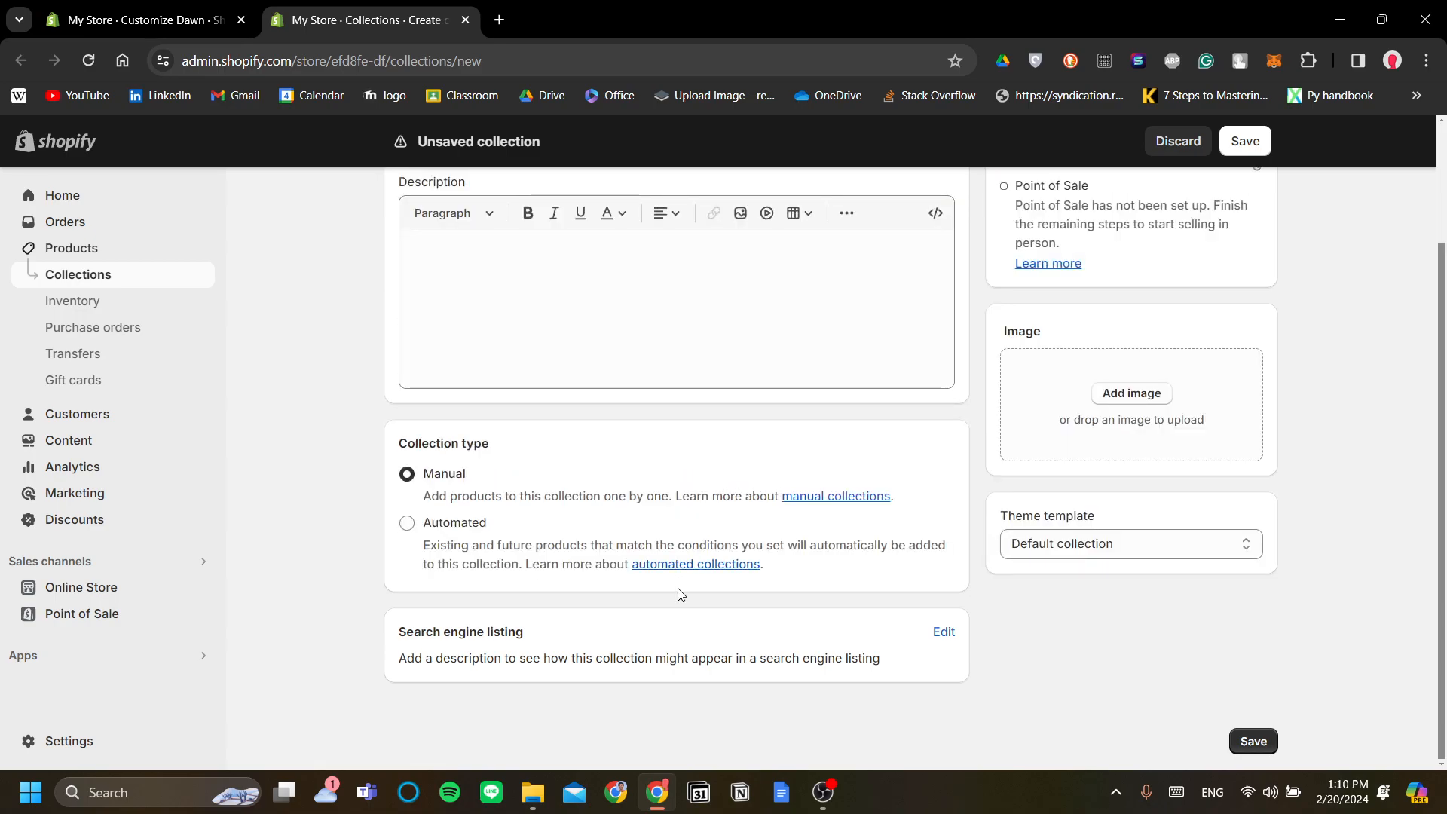
Review the new collection's details and save it as a manual collection
{"action": "scroll", "coordinate": [679, 595], "scroll_direction": "up", "scroll_amount": 2}
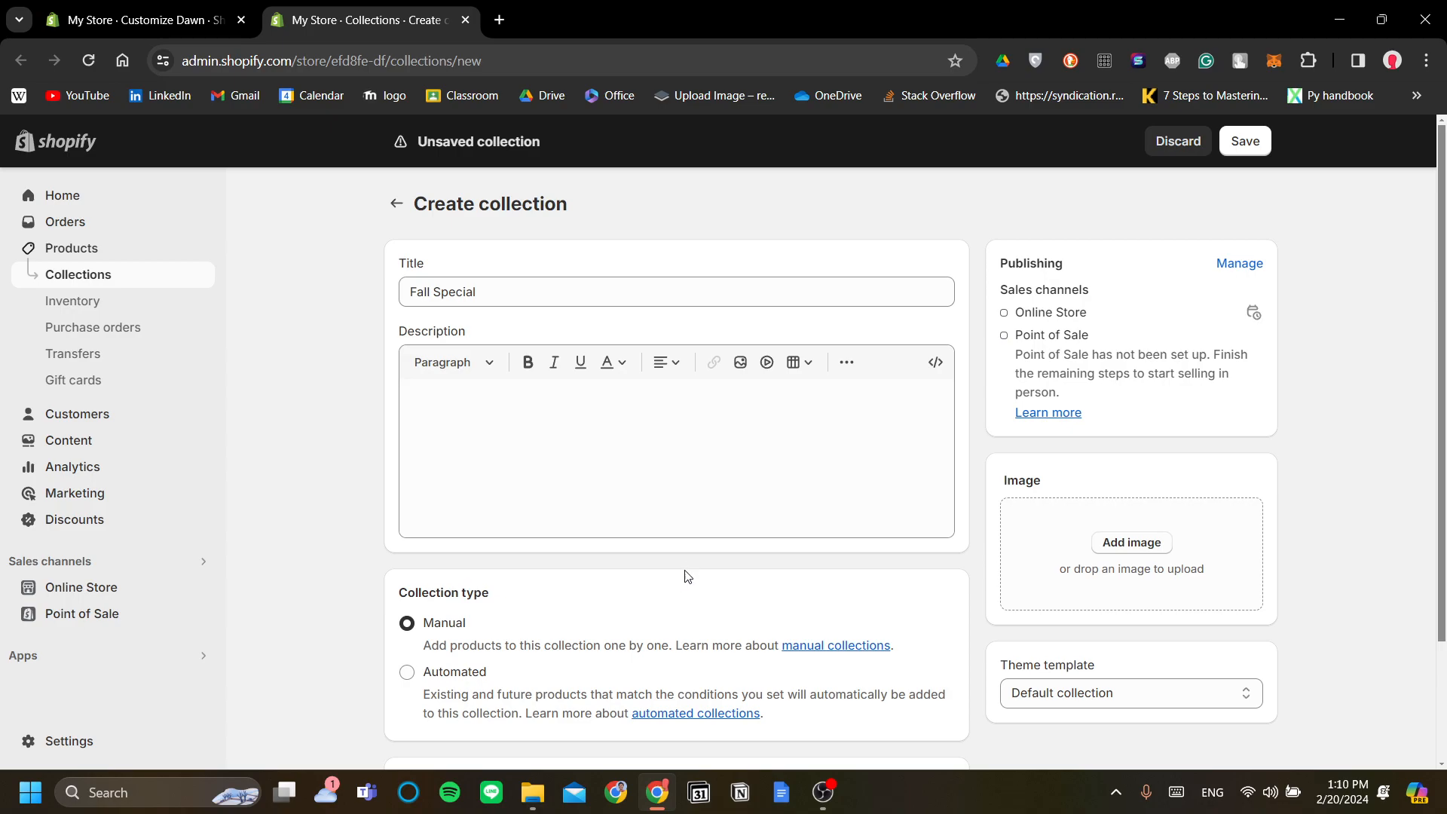
{"action": "scroll", "coordinate": [690, 573], "scroll_direction": "down", "scroll_amount": 1}
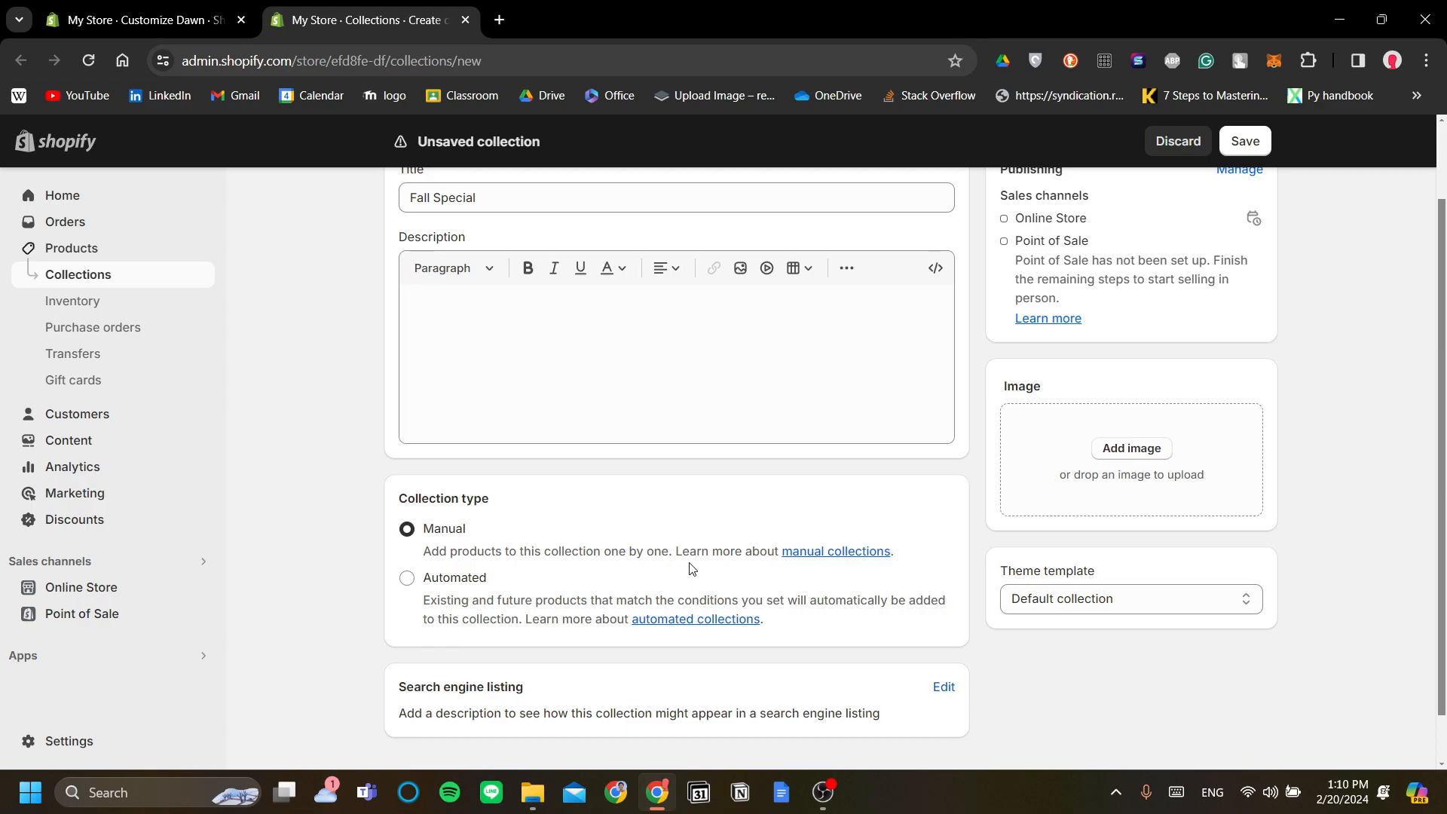
{"action": "scroll", "coordinate": [692, 568], "scroll_direction": "down", "scroll_amount": 1}
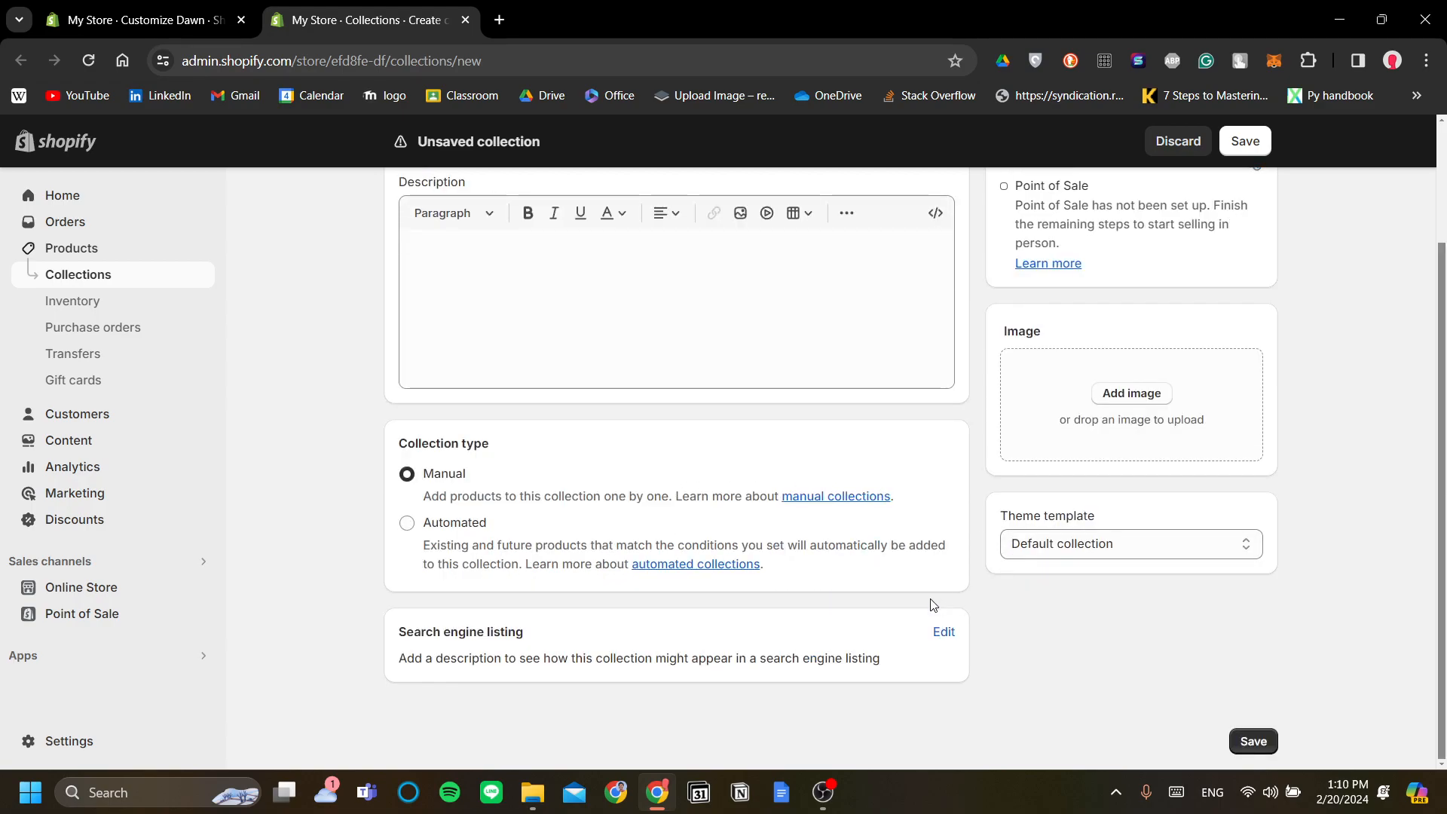
{"action": "scroll", "coordinate": [933, 605], "scroll_direction": "up", "scroll_amount": 2}
{"action": "scroll", "coordinate": [915, 577], "scroll_direction": "down", "scroll_amount": 1}
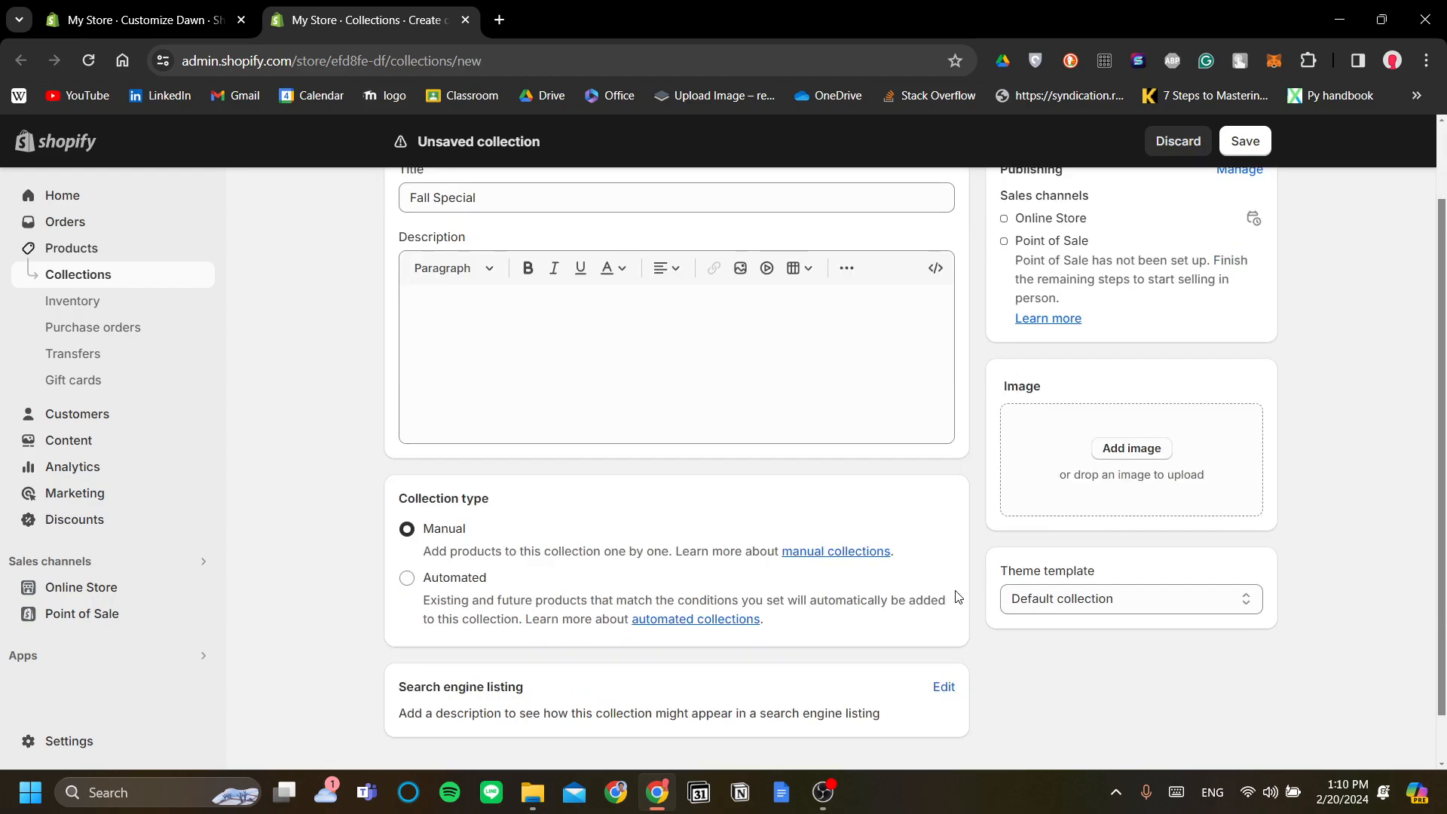
{"action": "scroll", "coordinate": [927, 528], "scroll_direction": "up", "scroll_amount": 2}
{"action": "scroll", "coordinate": [906, 586], "scroll_direction": "down", "scroll_amount": 2}
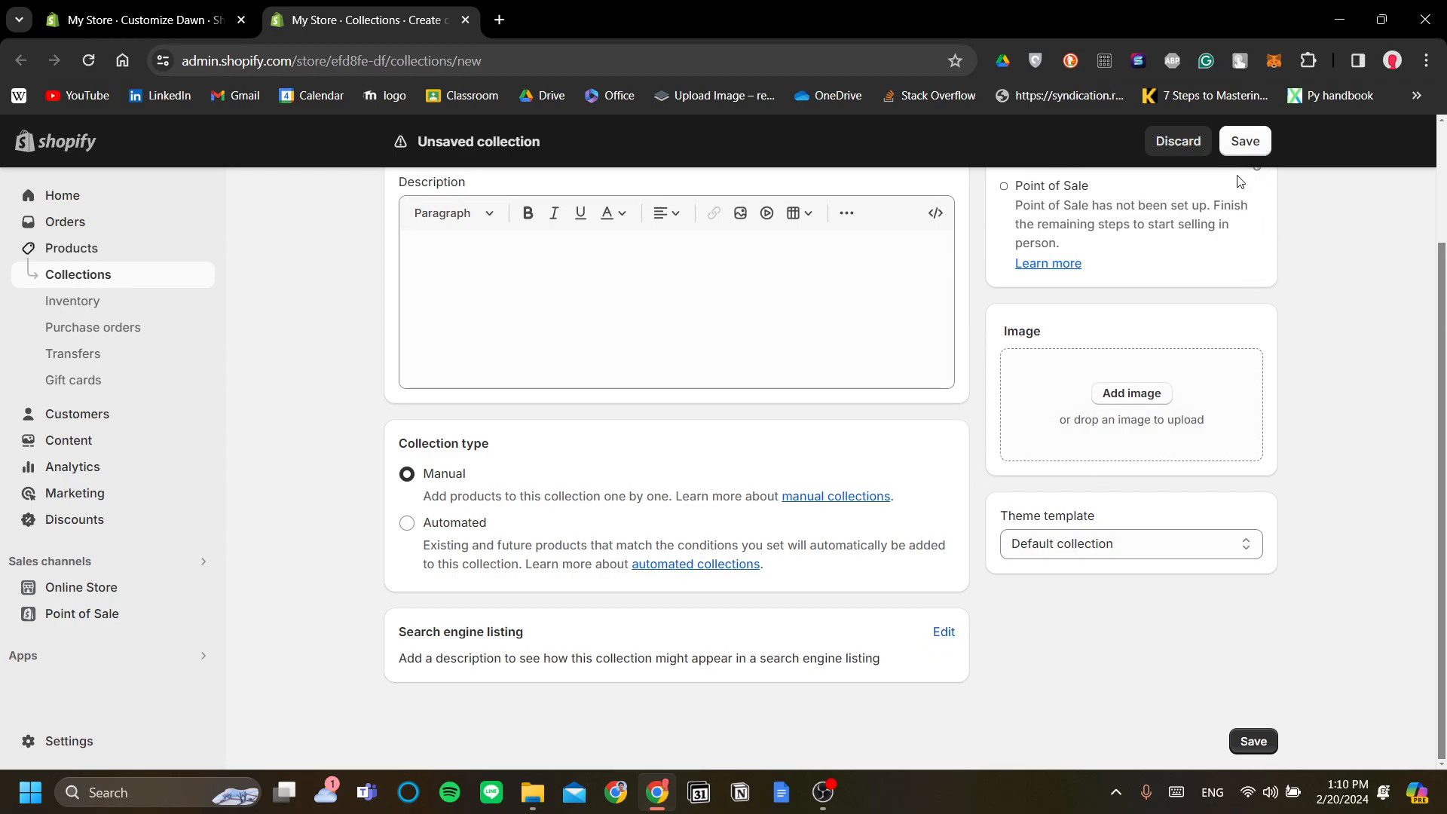
{"action": "scroll", "coordinate": [1264, 177], "scroll_direction": "up", "scroll_amount": 2}
{"action": "left_click", "coordinate": [1245, 141]}
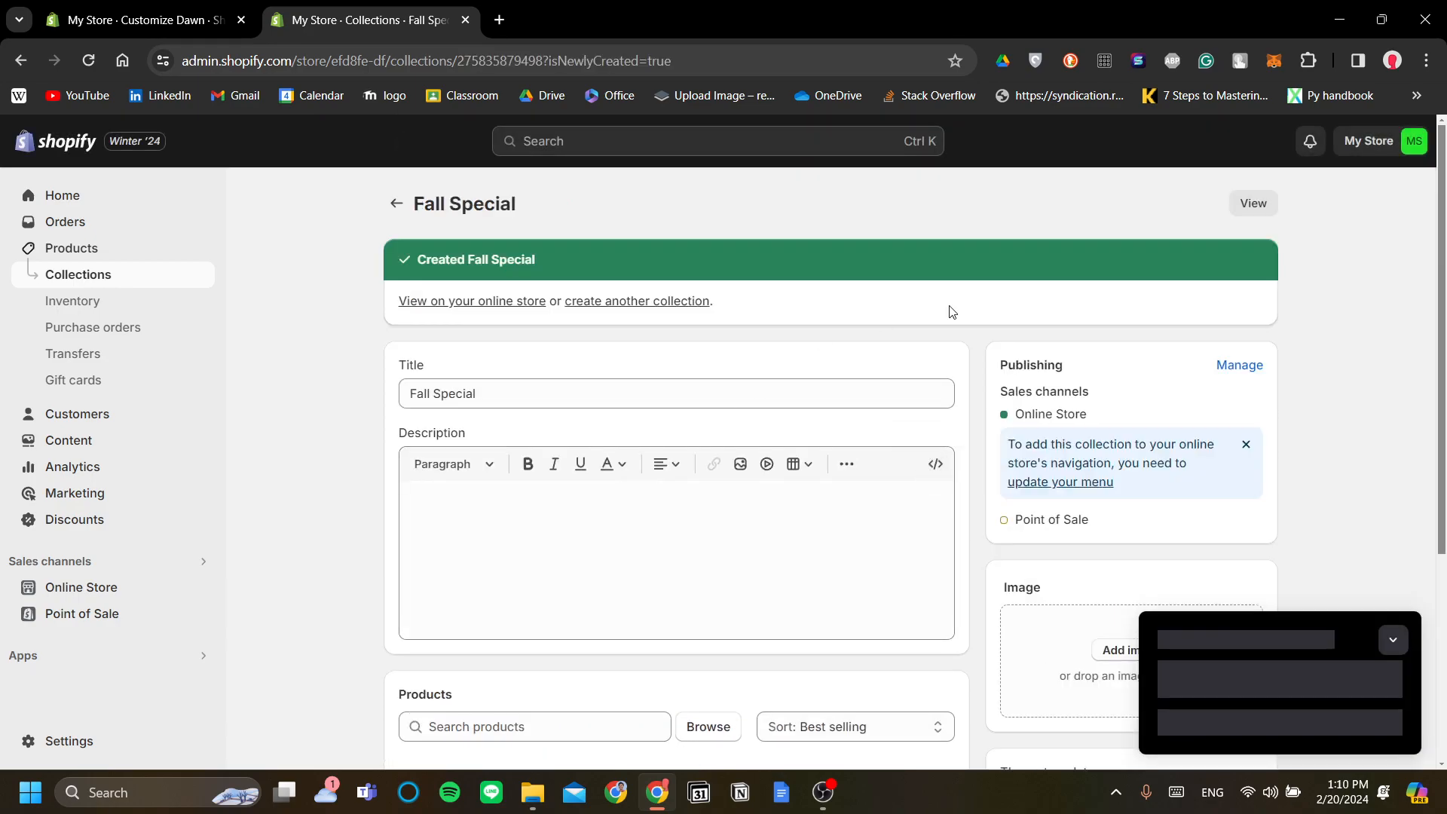
Examine the saved Fall Special collection's page down to its Products and search engine listing sections
{"action": "scroll", "coordinate": [911, 507], "scroll_direction": "down", "scroll_amount": 4}
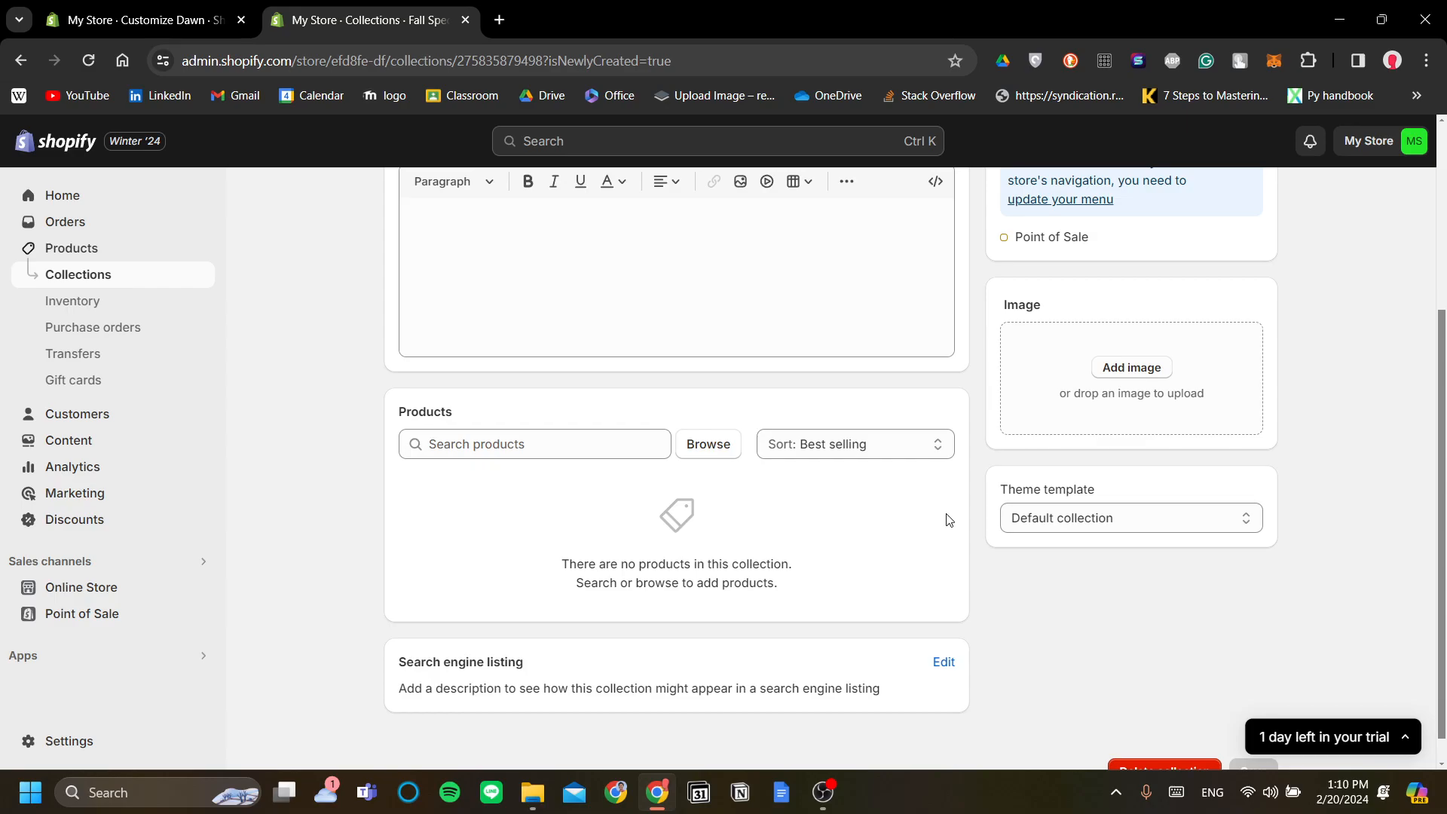
{"action": "scroll", "coordinate": [974, 527], "scroll_direction": "up", "scroll_amount": 4}
{"action": "scroll", "coordinate": [531, 593], "scroll_direction": "down", "scroll_amount": 4}
{"action": "scroll", "coordinate": [714, 536], "scroll_direction": "up", "scroll_amount": 4}
{"action": "scroll", "coordinate": [874, 603], "scroll_direction": "down", "scroll_amount": 3}
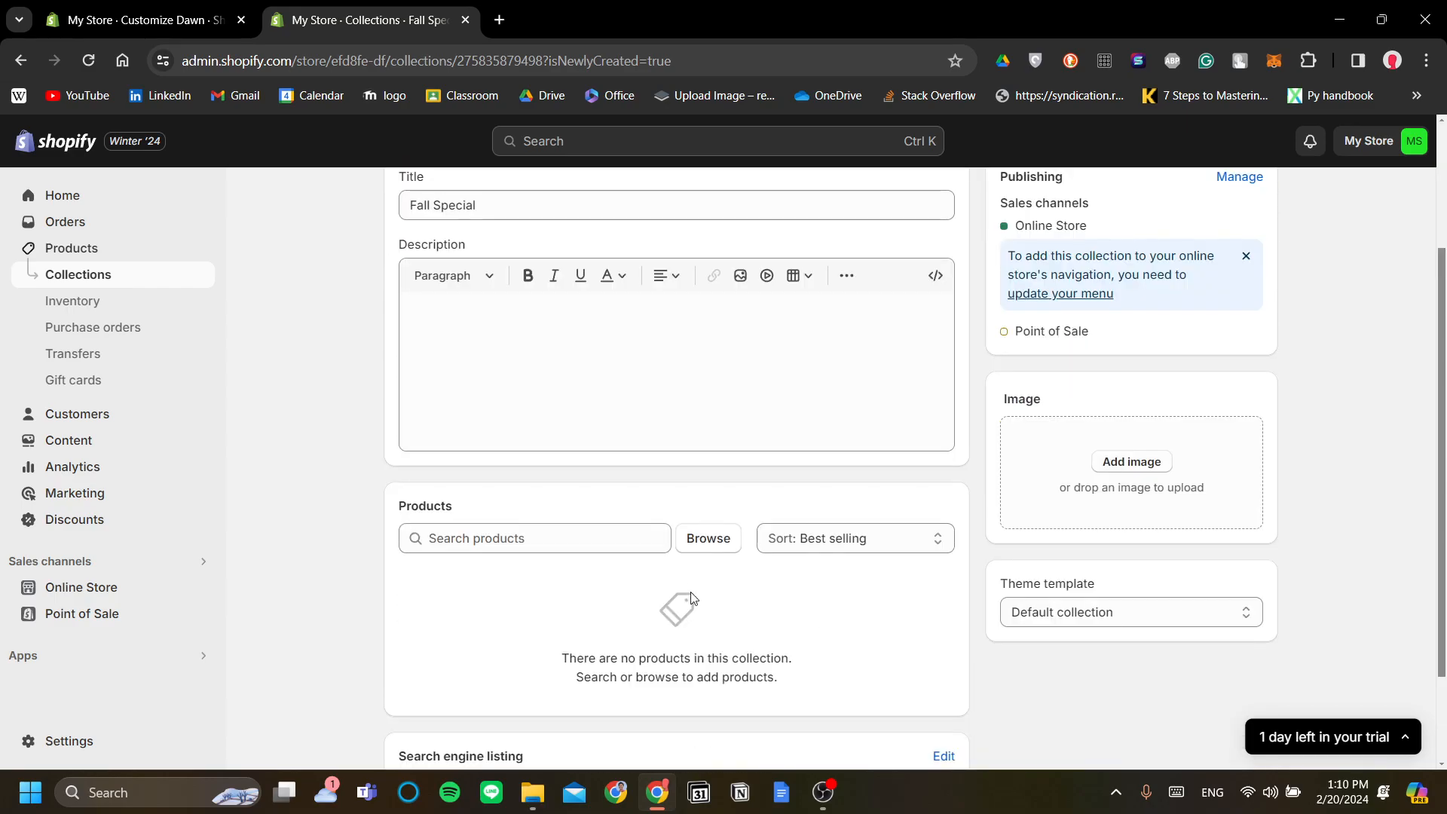
Find "shirt" products and add the Summer Polo Shirt Chest Pocket Men's Sports Polo Shirt to the Fall Special collection
{"action": "left_click", "coordinate": [604, 539]}
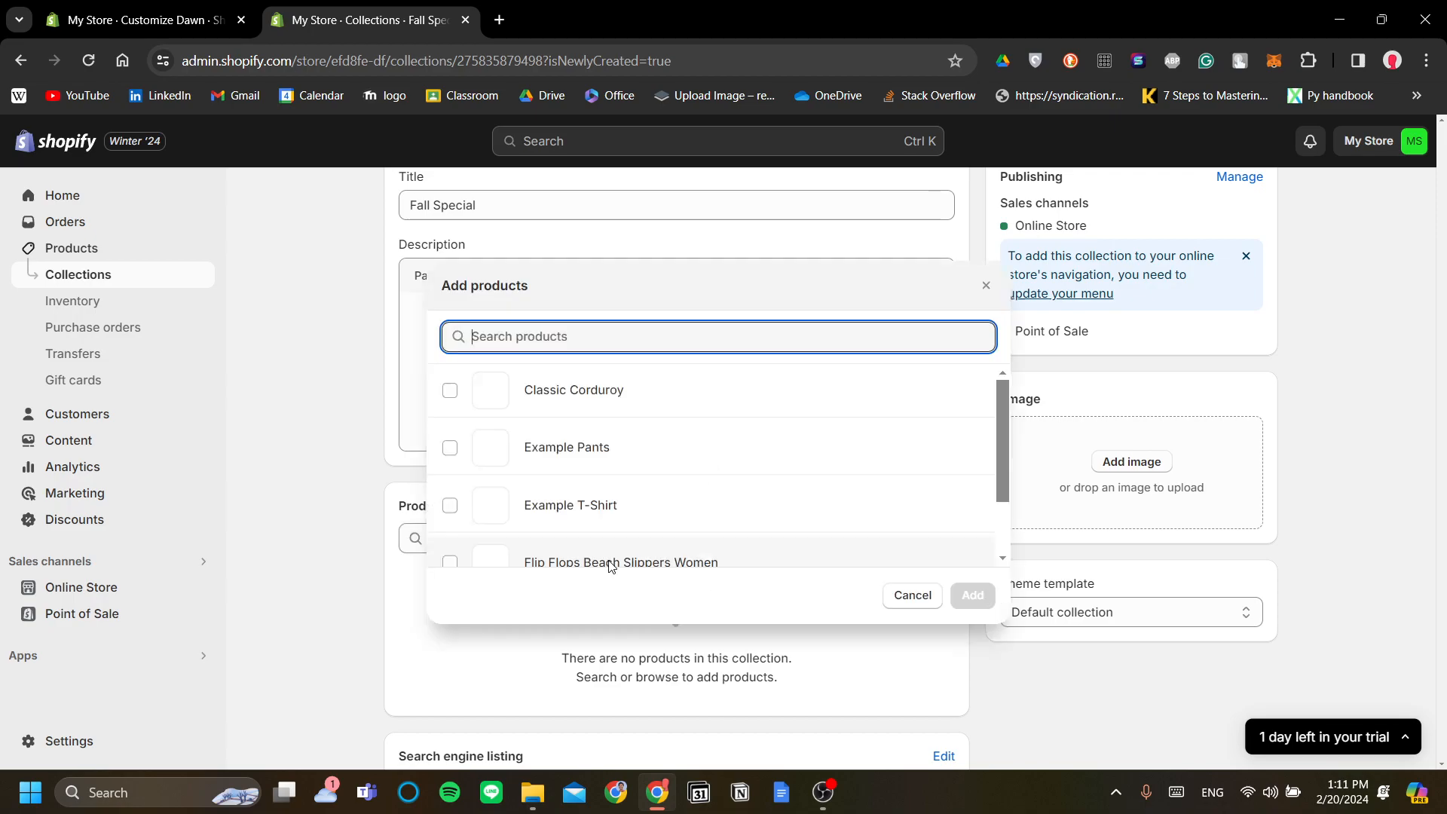
{"action": "type", "text": "shirt"}
{"action": "left_click", "coordinate": [626, 503]}
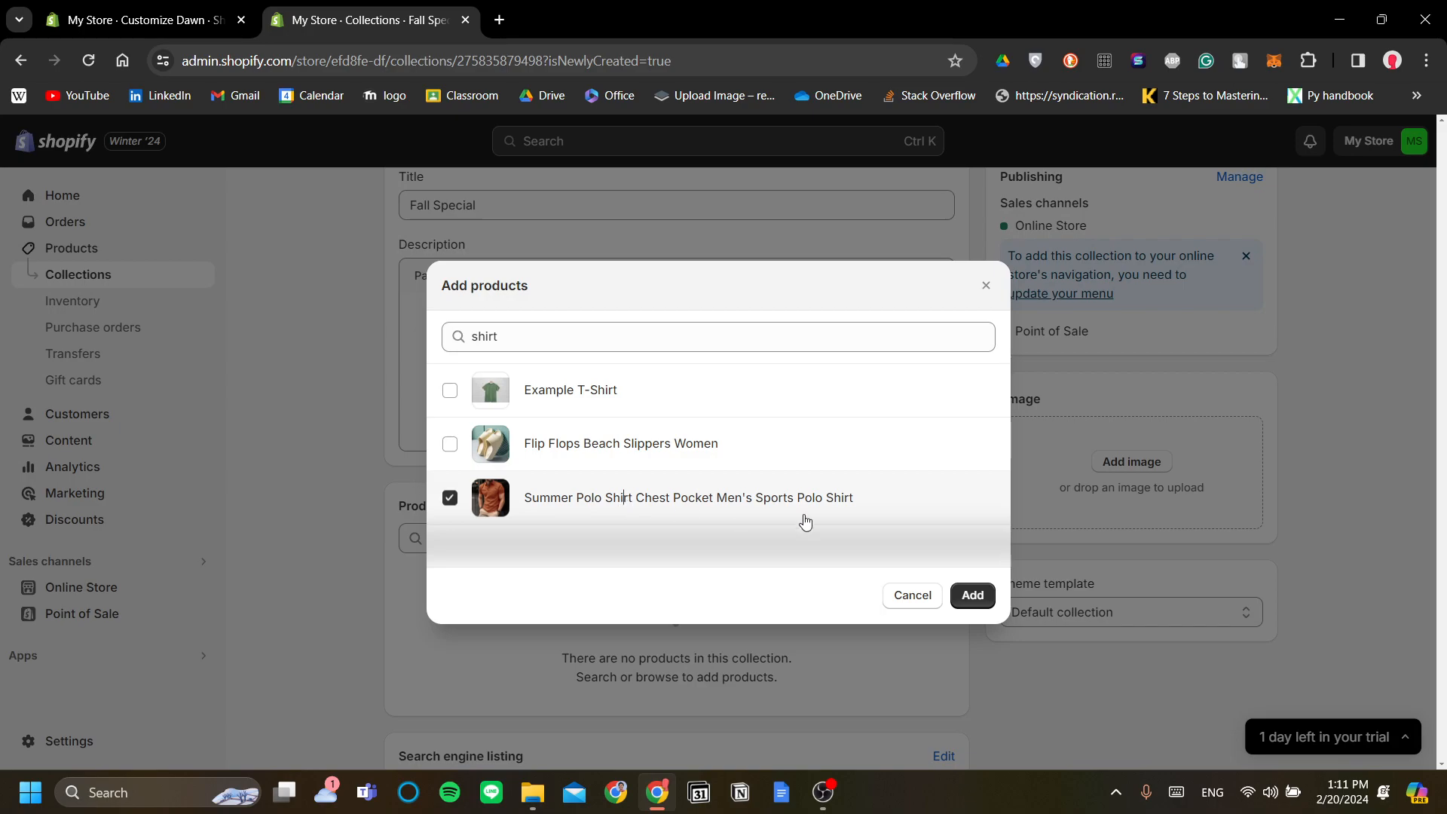
{"action": "left_click", "coordinate": [972, 595]}
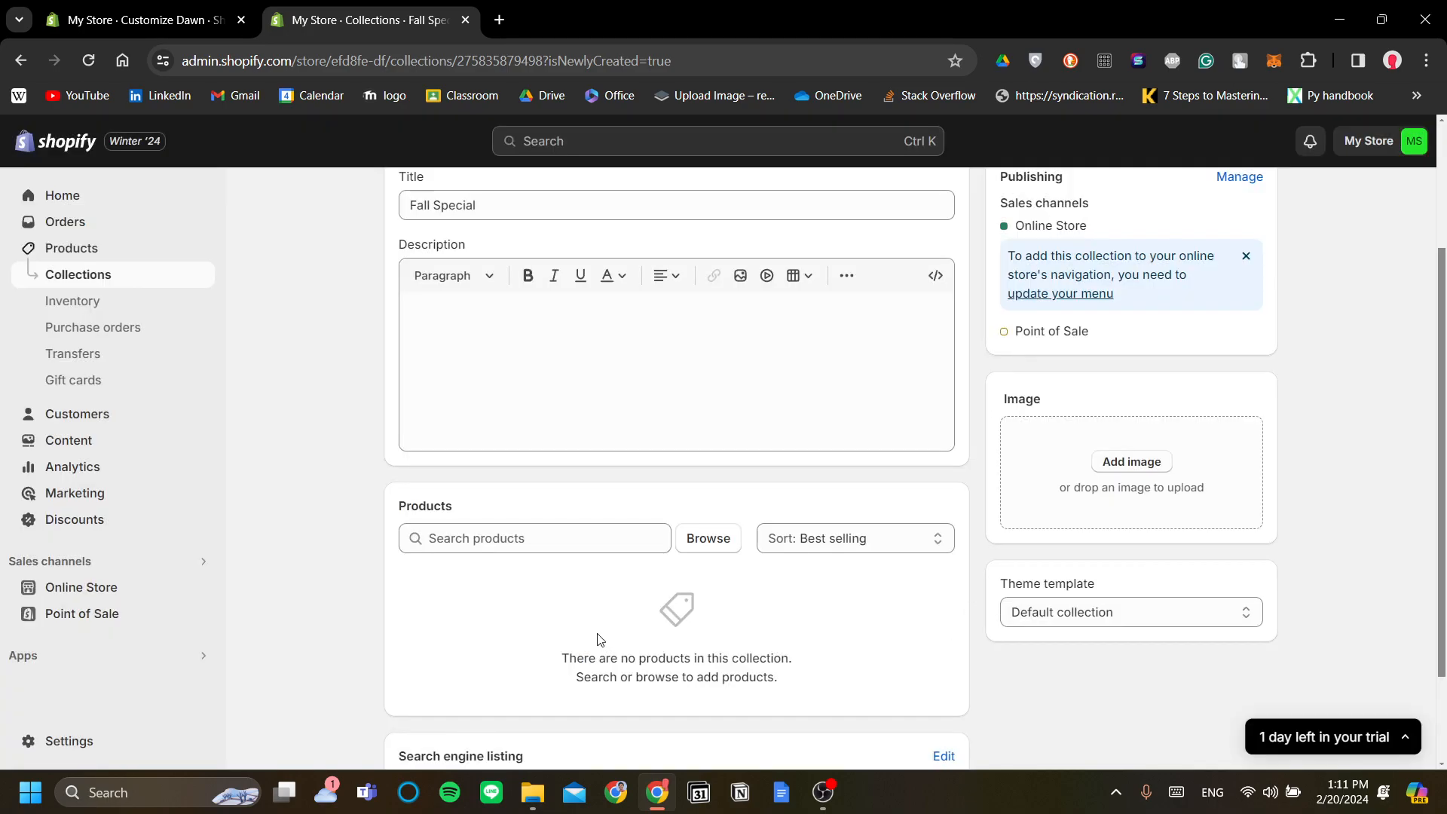
Search the products for "cordu" and add Classic Corduroy to the Fall Special collection
{"action": "scroll", "coordinate": [571, 579], "scroll_direction": "down", "scroll_amount": 3}
{"action": "left_click", "coordinate": [556, 512]}
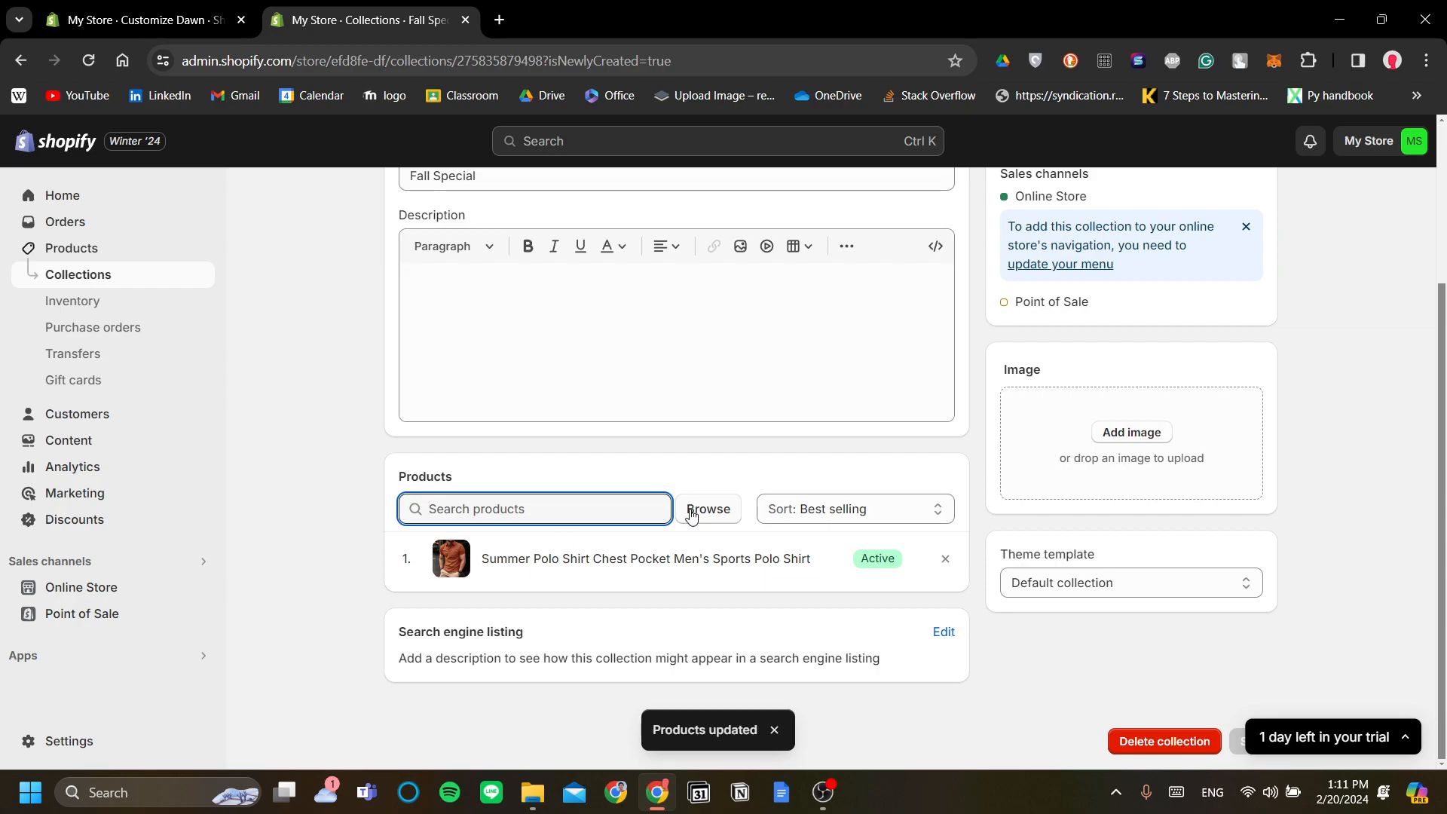
{"action": "type", "text": "cordu"}
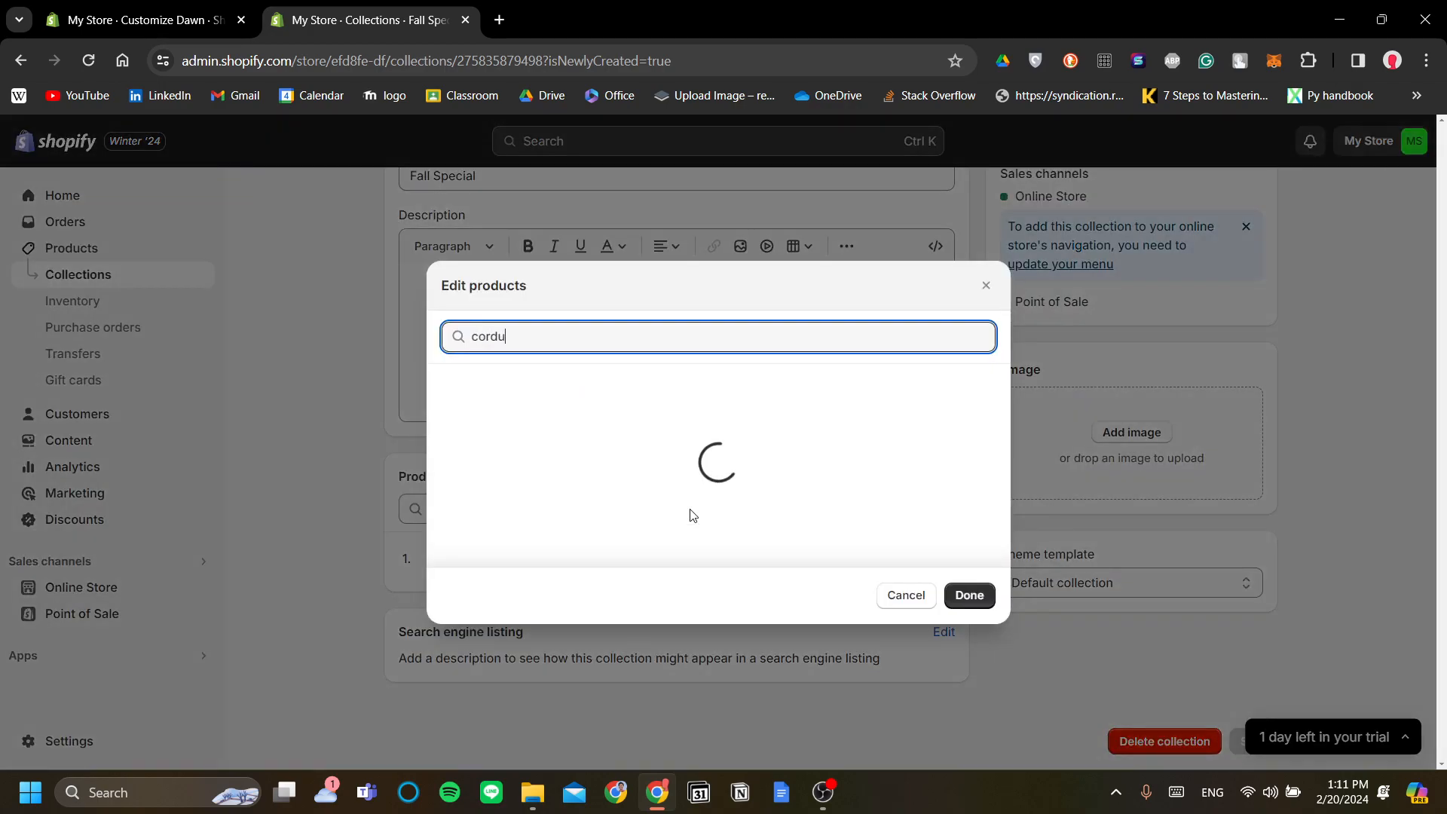
{"action": "left_click", "coordinate": [610, 390]}
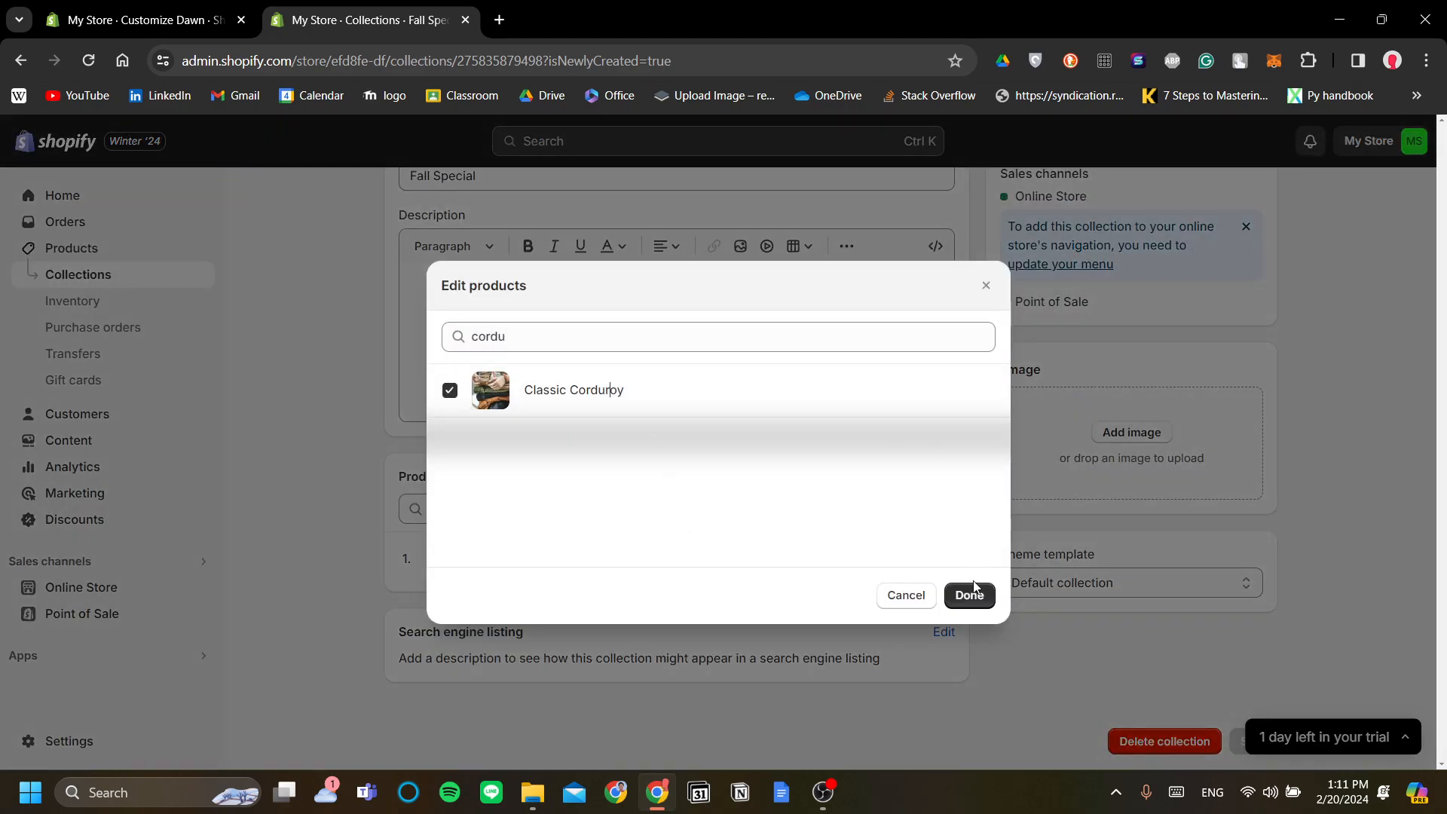
{"action": "left_click", "coordinate": [970, 596]}
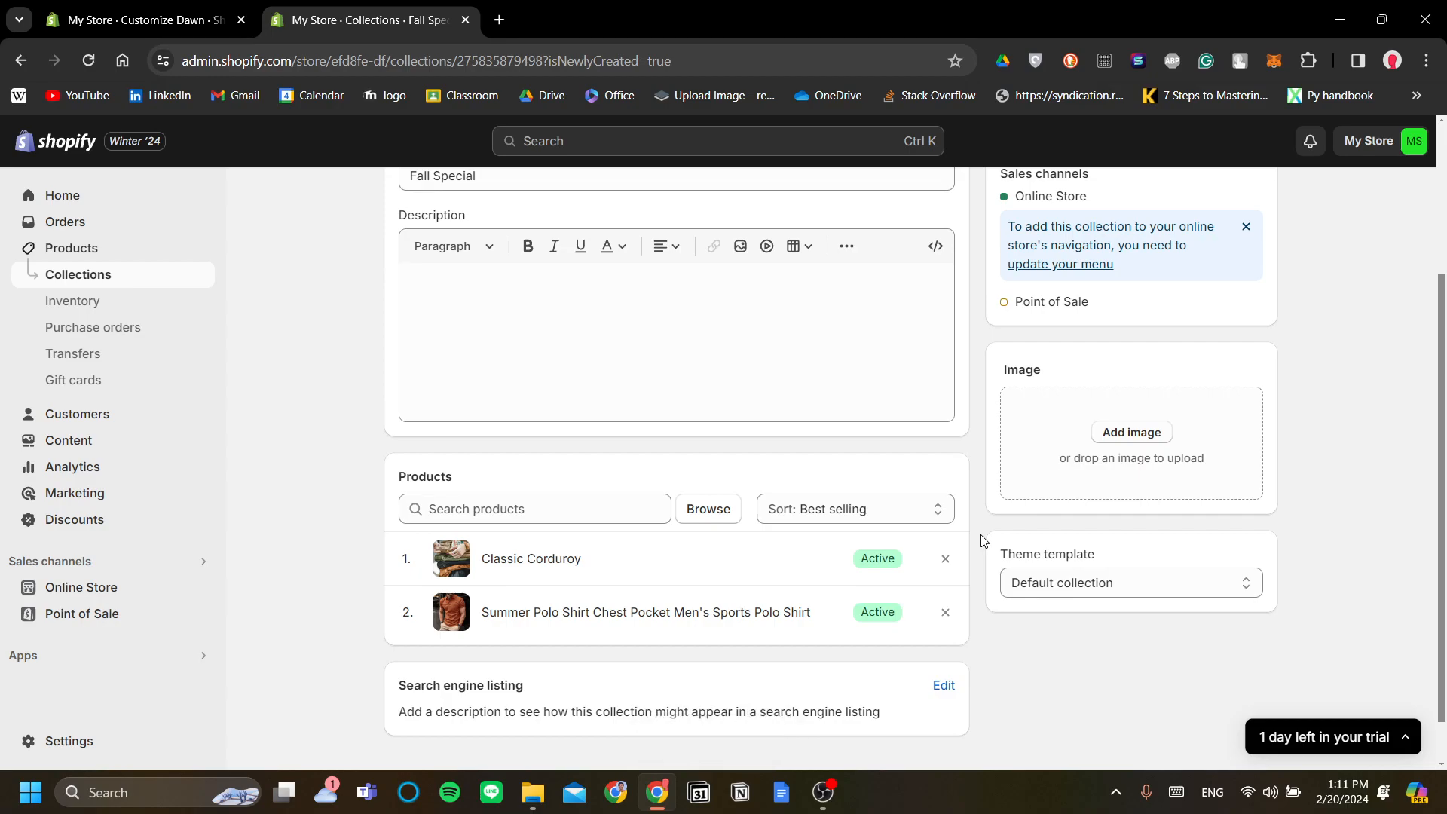
Examine the Fall Special collection's details, from its title and publishing settings down to its product list
{"action": "scroll", "coordinate": [982, 541], "scroll_direction": "up", "scroll_amount": 3}
{"action": "scroll", "coordinate": [982, 540], "scroll_direction": "down", "scroll_amount": 4}
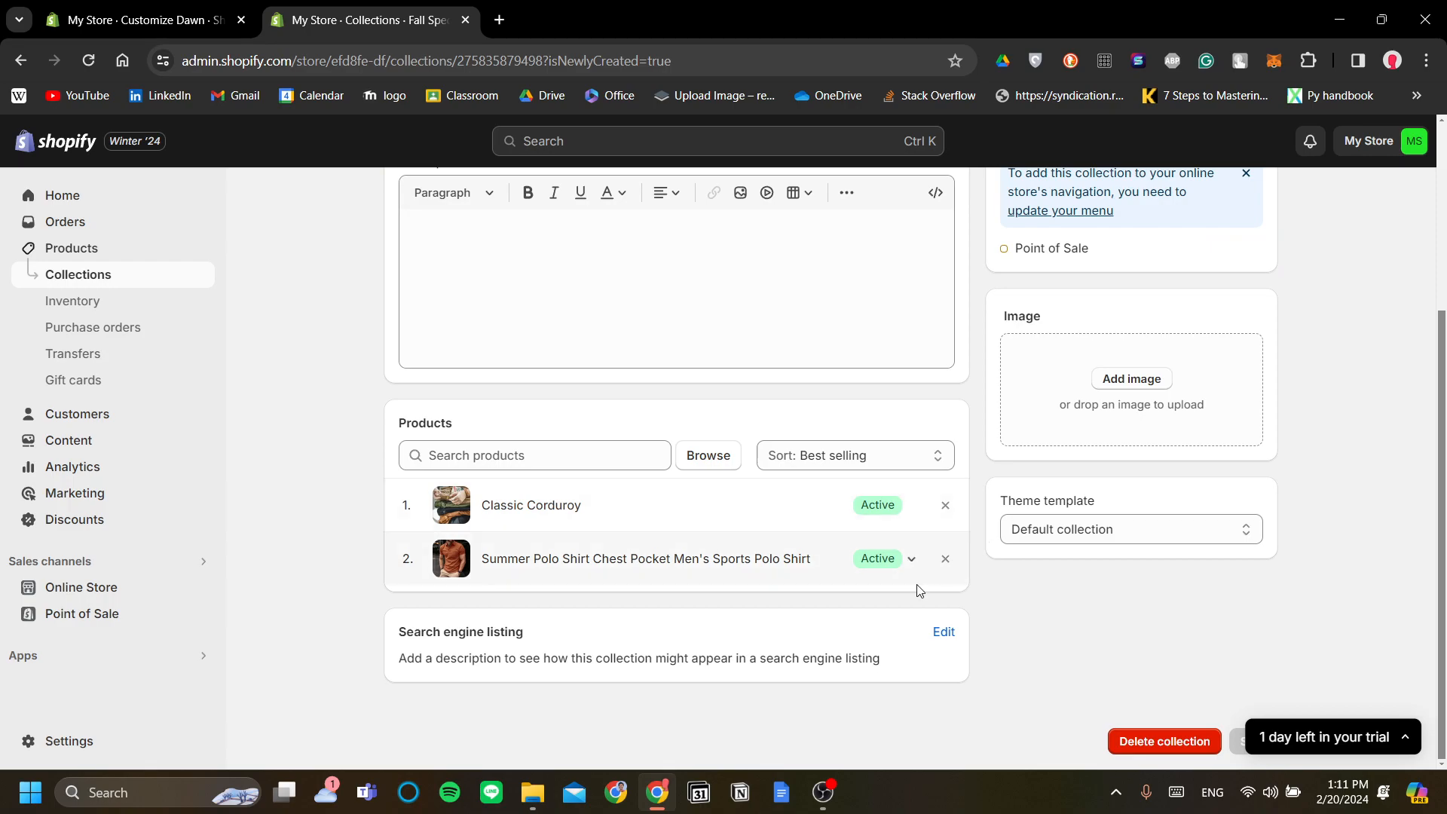
{"action": "scroll", "coordinate": [749, 584], "scroll_direction": "up", "scroll_amount": 1}
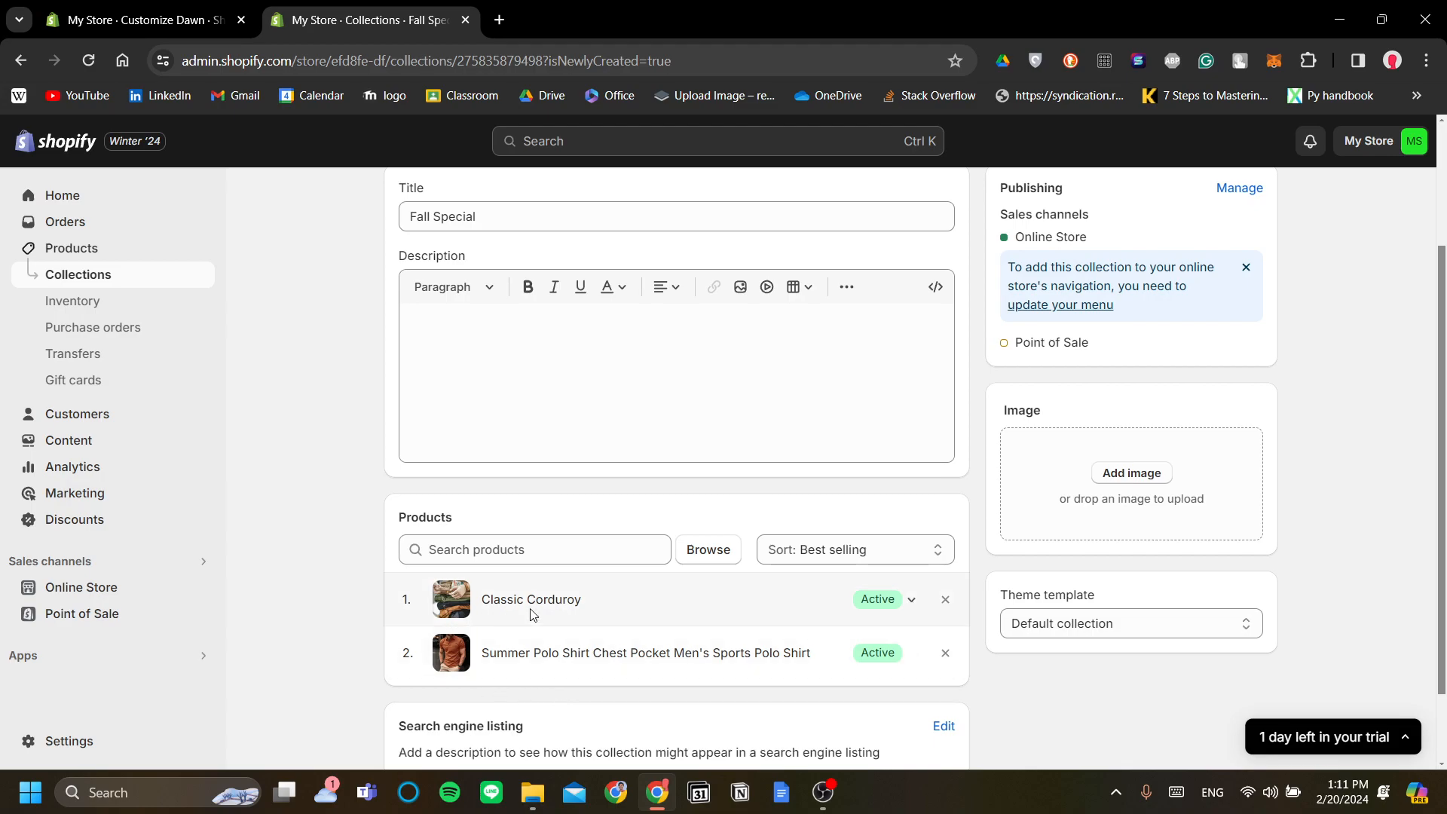
{"action": "scroll", "coordinate": [720, 649], "scroll_direction": "up", "scroll_amount": 2}
{"action": "scroll", "coordinate": [709, 603], "scroll_direction": "down", "scroll_amount": 2}
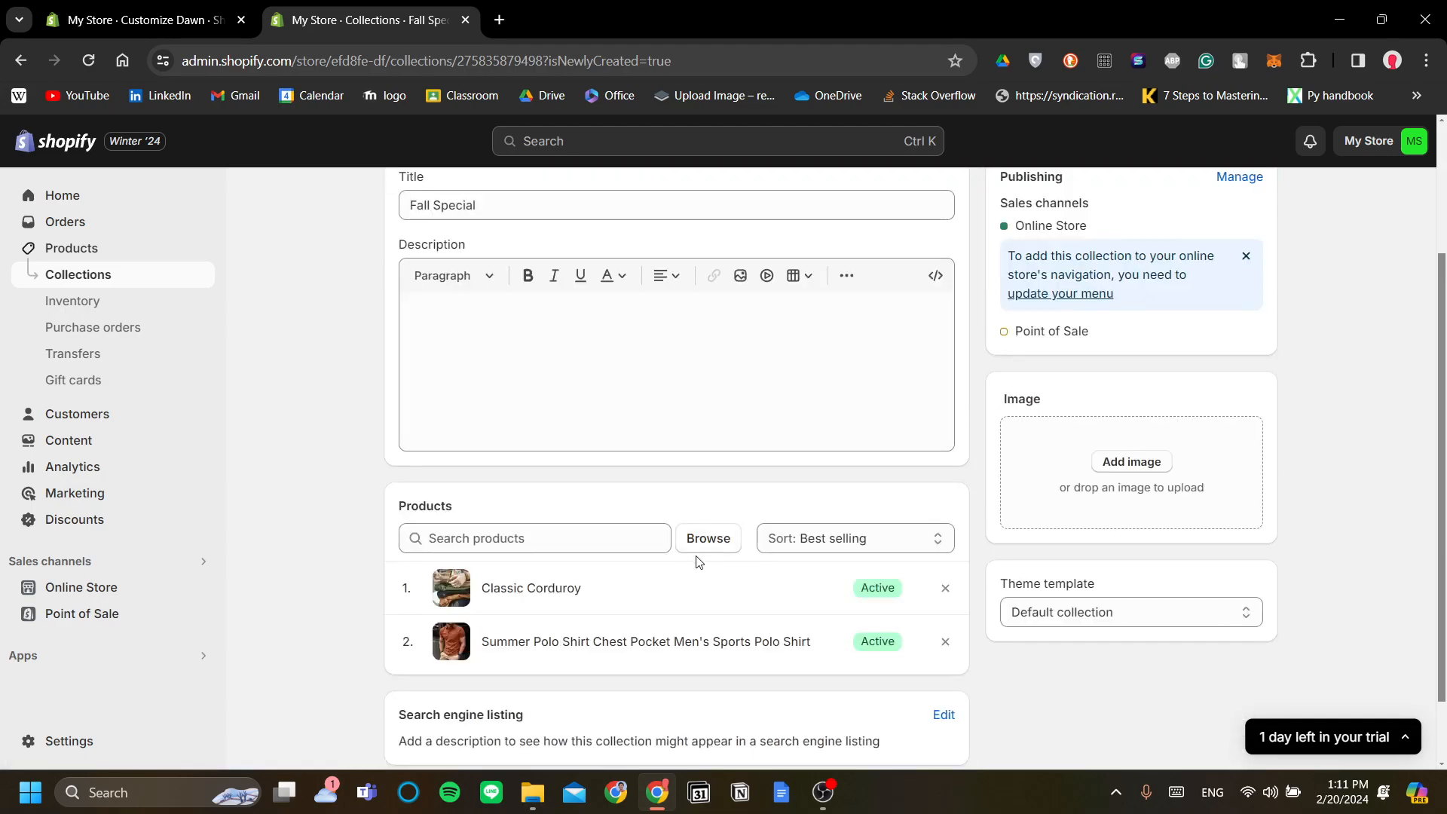
{"action": "scroll", "coordinate": [746, 625], "scroll_direction": "down", "scroll_amount": 1}
{"action": "scroll", "coordinate": [905, 595], "scroll_direction": "up", "scroll_amount": 3}
{"action": "scroll", "coordinate": [1010, 588], "scroll_direction": "down", "scroll_amount": 3}
{"action": "scroll", "coordinate": [1021, 603], "scroll_direction": "up", "scroll_amount": 3}
{"action": "scroll", "coordinate": [784, 535], "scroll_direction": "down", "scroll_amount": 2}
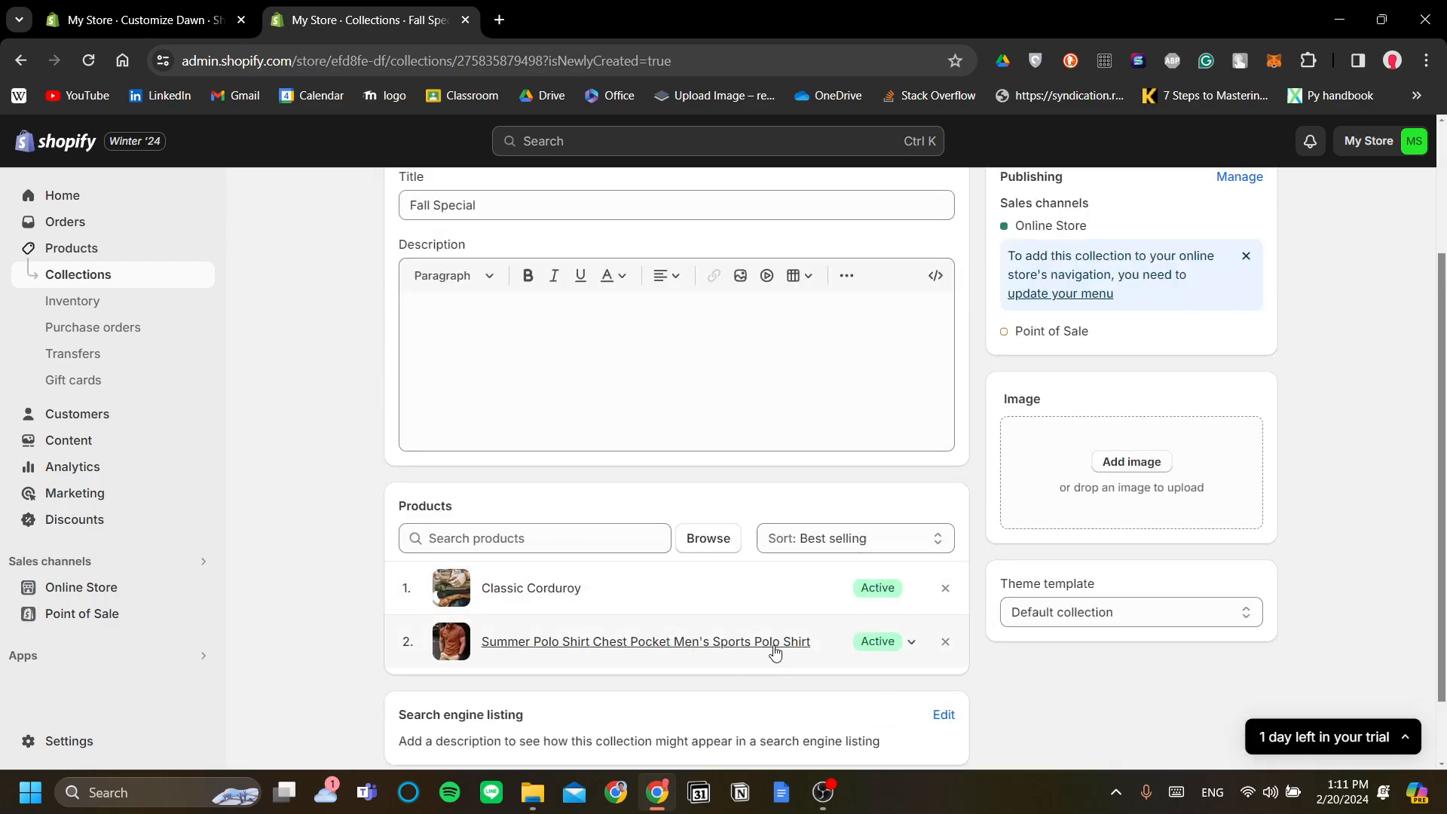
{"action": "scroll", "coordinate": [633, 414], "scroll_direction": "up", "scroll_amount": 3}
{"action": "scroll", "coordinate": [679, 483], "scroll_direction": "down", "scroll_amount": 3}
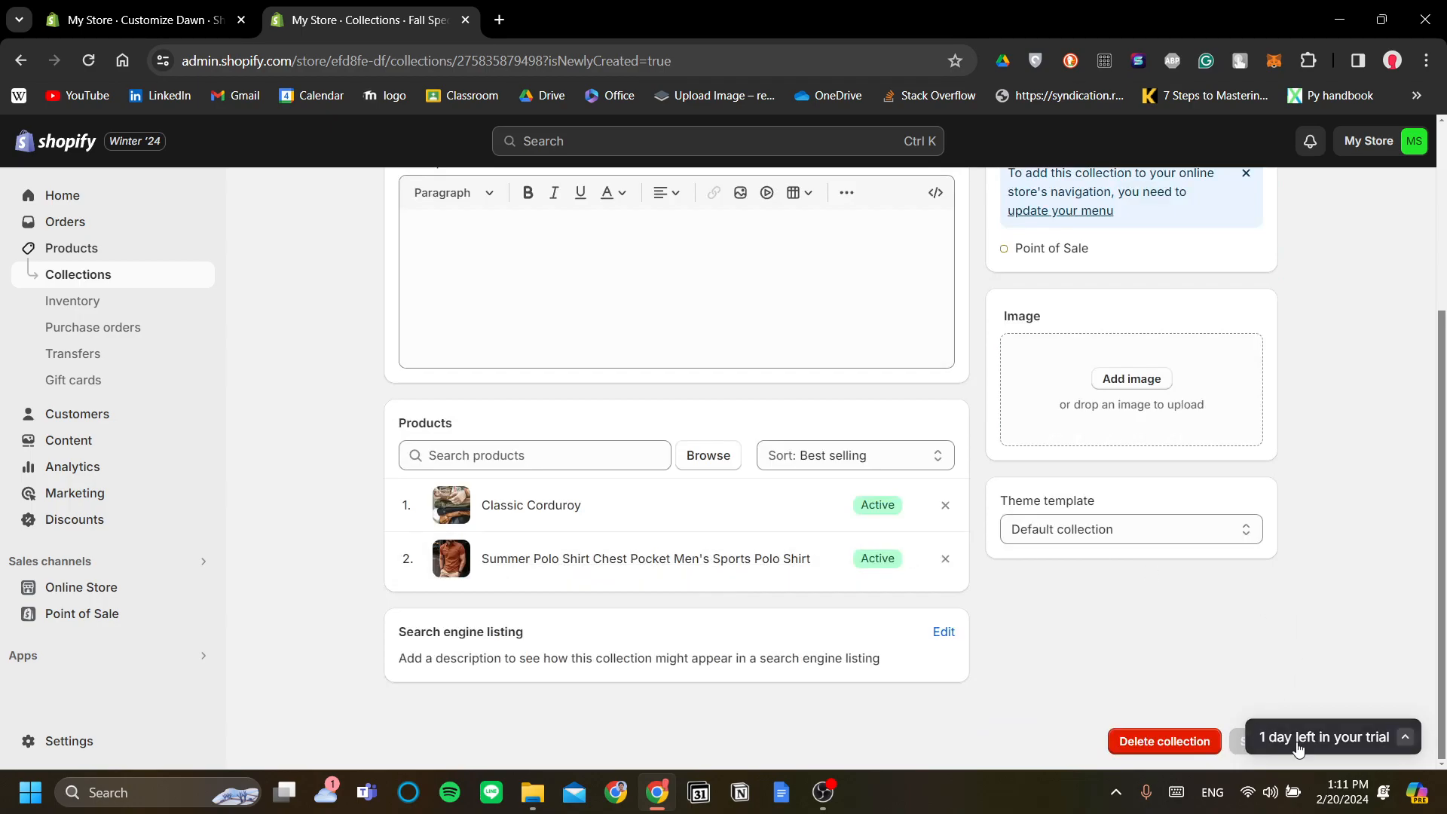
{"action": "scroll", "coordinate": [1176, 649], "scroll_direction": "up", "scroll_amount": 3}
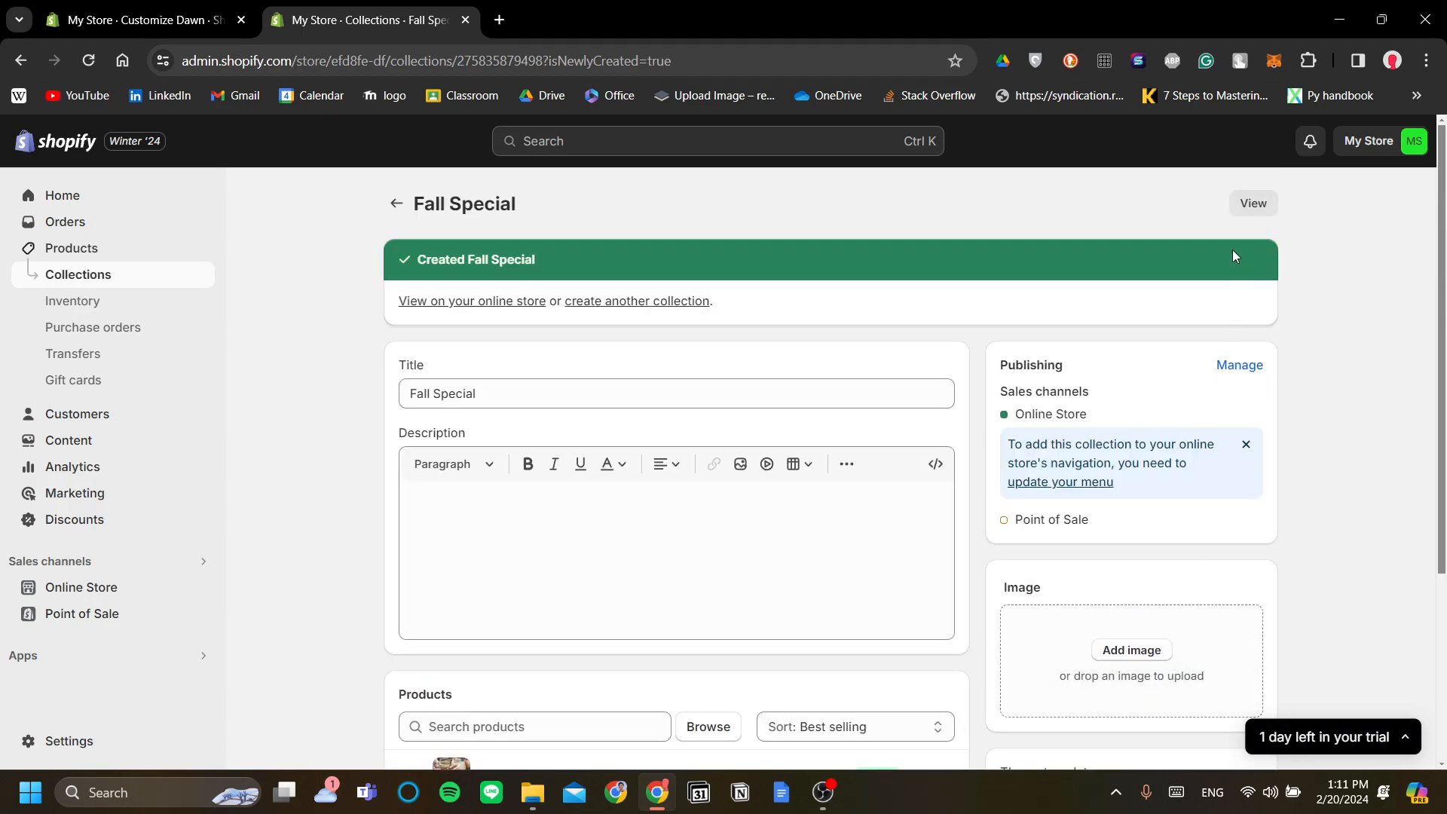
{"action": "scroll", "coordinate": [1200, 385], "scroll_direction": "down", "scroll_amount": 3}
{"action": "scroll", "coordinate": [873, 501], "scroll_direction": "up", "scroll_amount": 3}
{"action": "scroll", "coordinate": [808, 495], "scroll_direction": "down", "scroll_amount": 1}
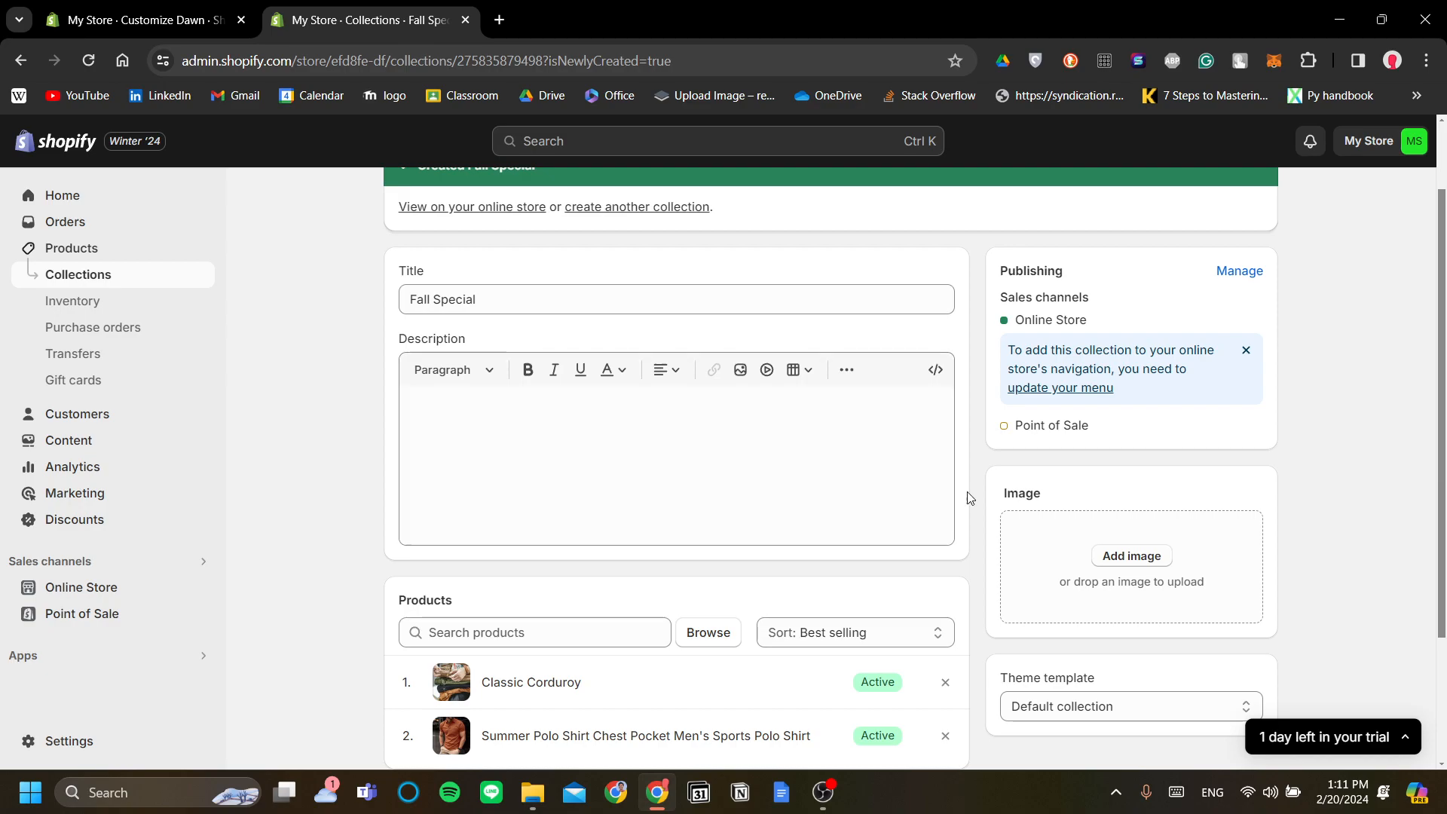
Check the theme template options for the collection and leave Default collection selected
{"action": "scroll", "coordinate": [980, 494], "scroll_direction": "down", "scroll_amount": 2}
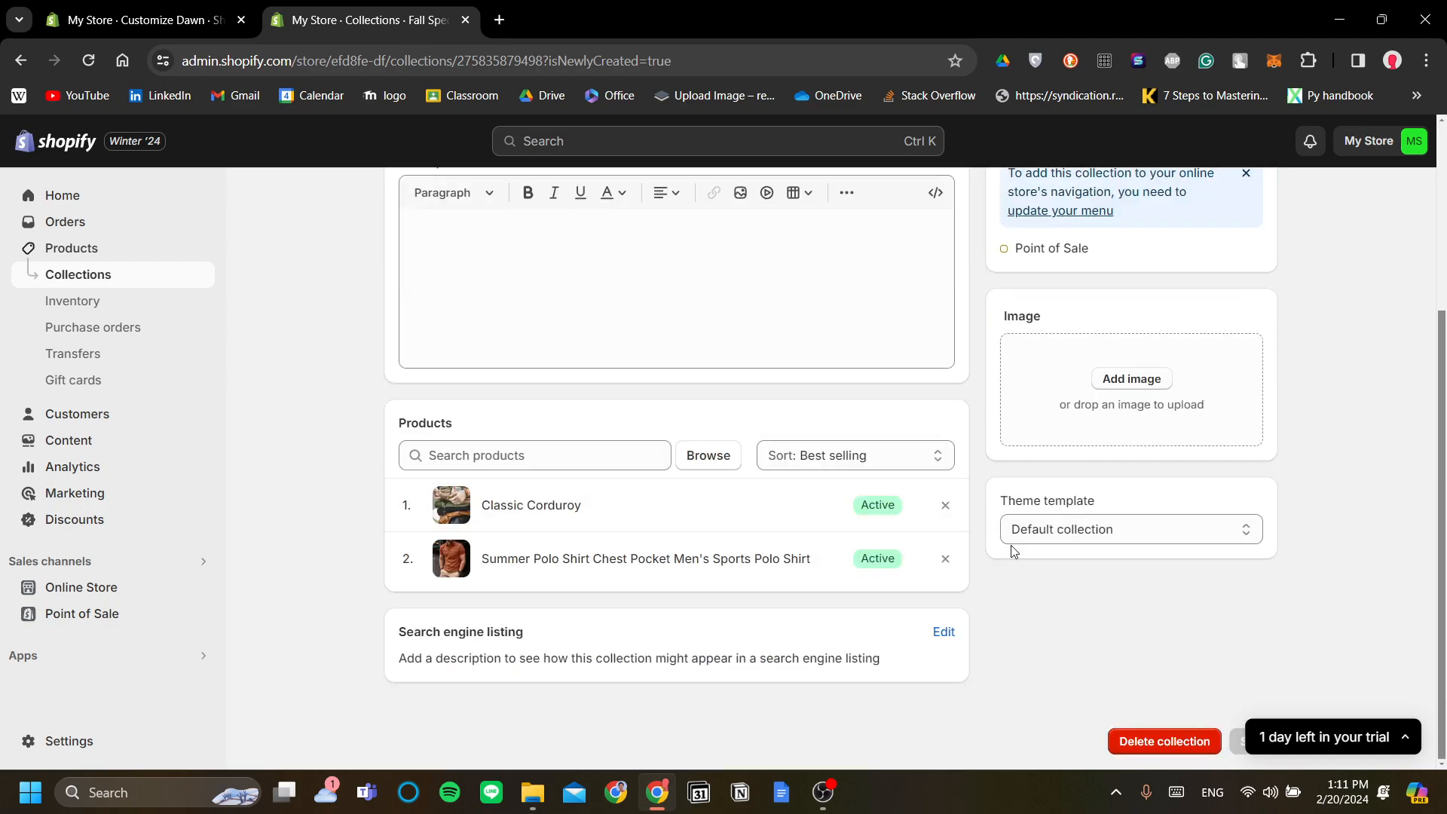
{"action": "left_click", "coordinate": [1066, 528]}
{"action": "left_click", "coordinate": [1051, 528]}
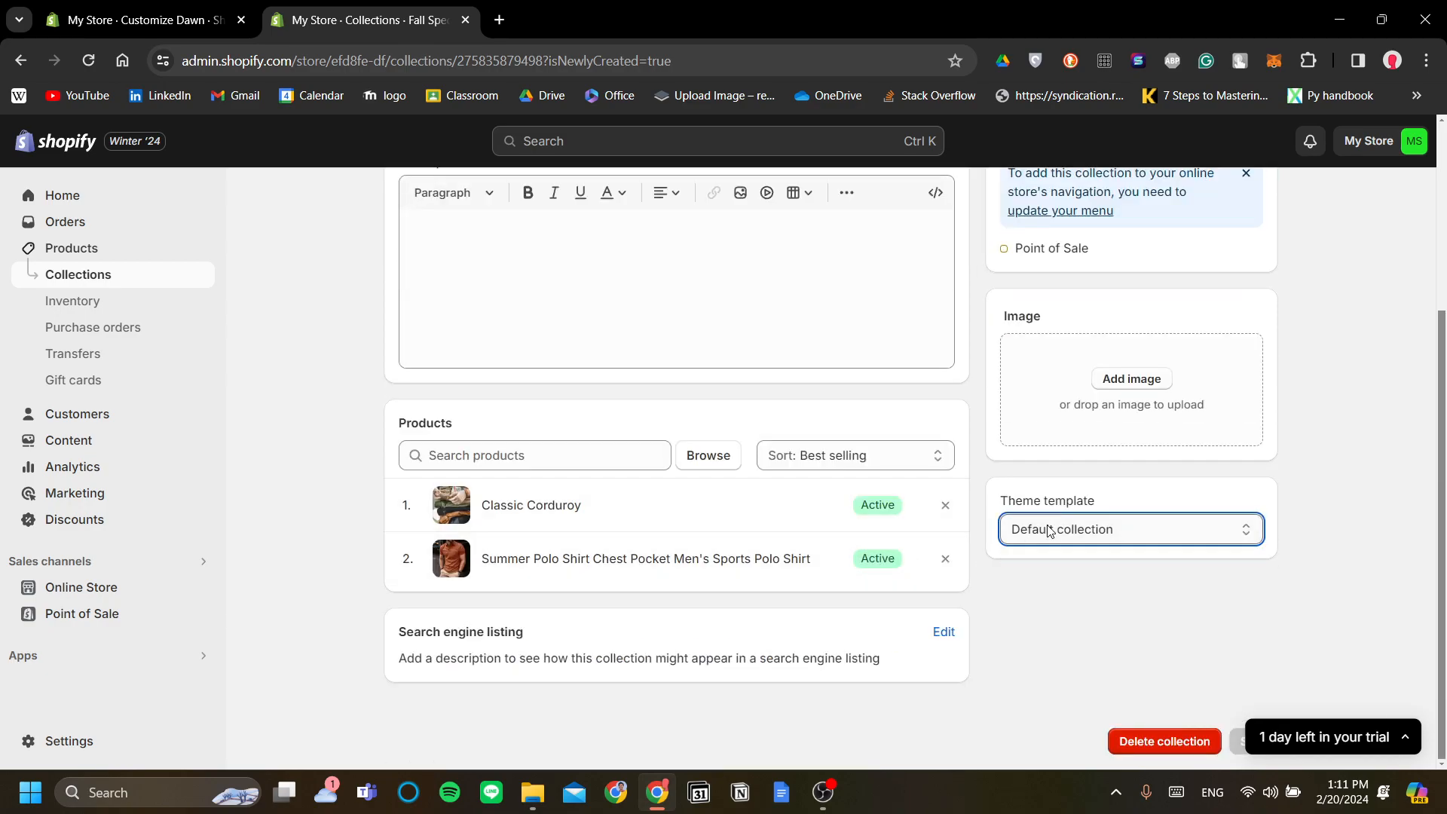
{"action": "scroll", "coordinate": [867, 603], "scroll_direction": "up", "scroll_amount": 4}
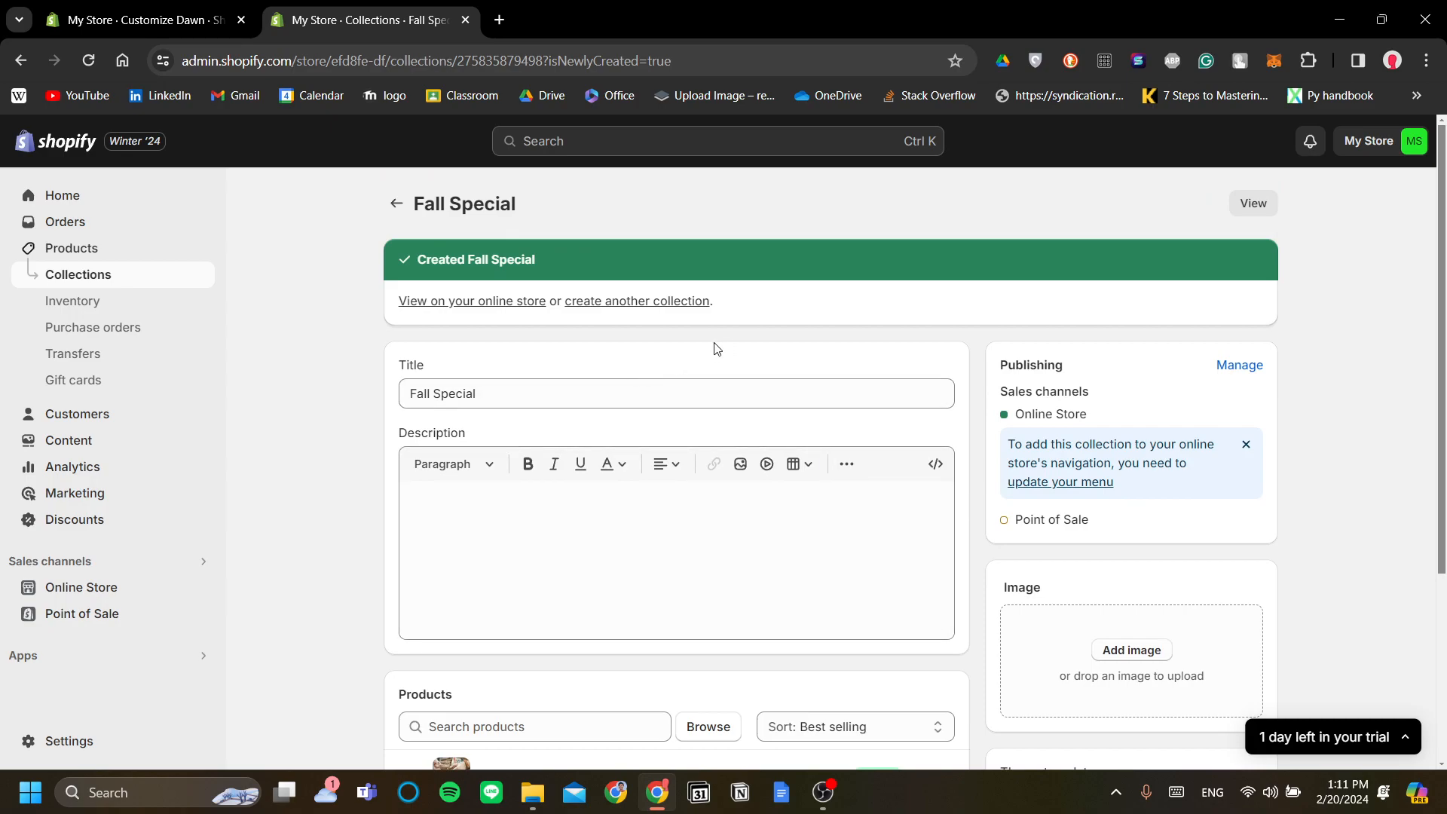
View the Fall Special collection on the online store and examine its product page
{"action": "left_click", "coordinate": [460, 302]}
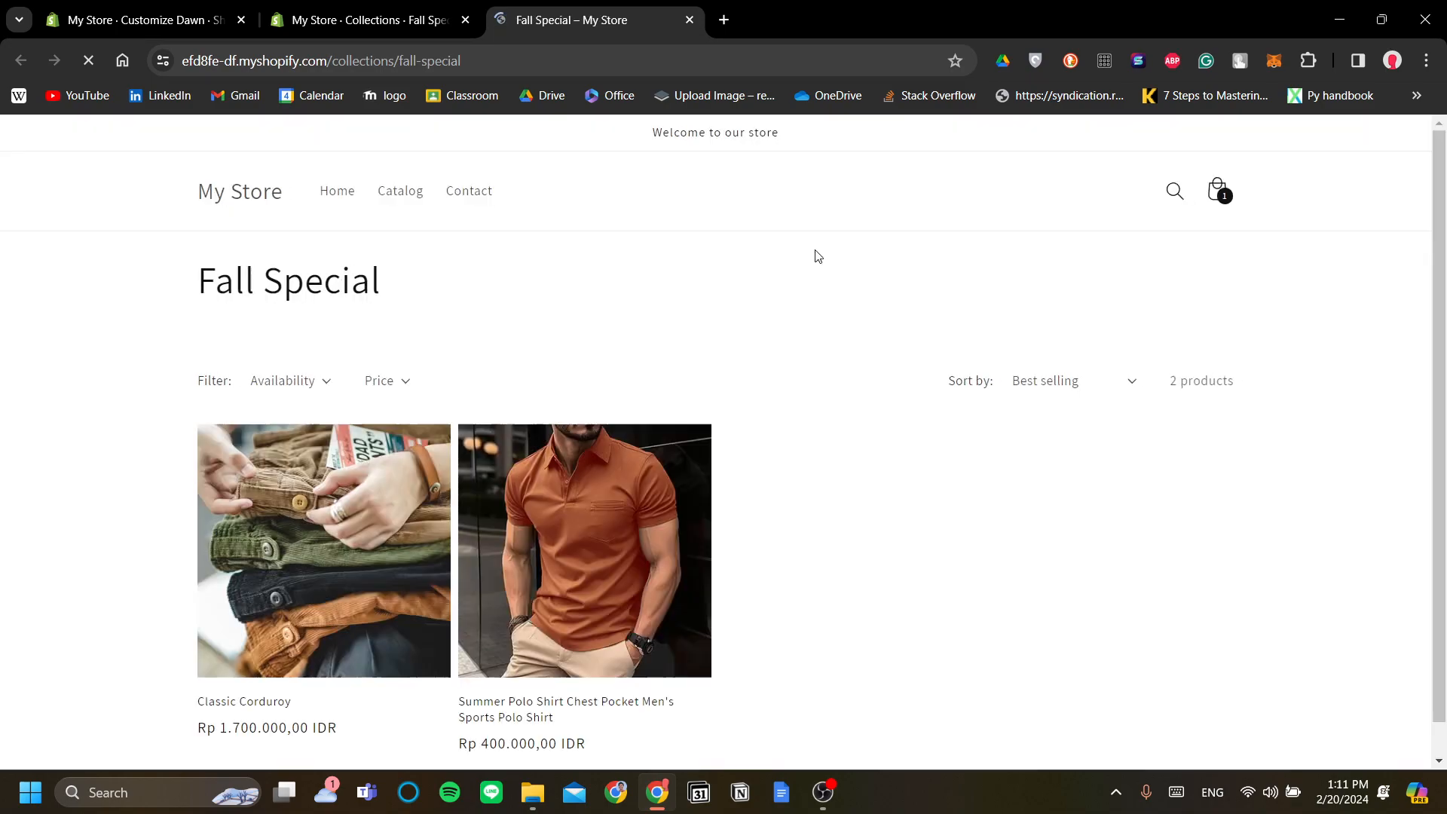
{"action": "scroll", "coordinate": [829, 302], "scroll_direction": "down", "scroll_amount": 3}
{"action": "scroll", "coordinate": [897, 374], "scroll_direction": "up", "scroll_amount": 2}
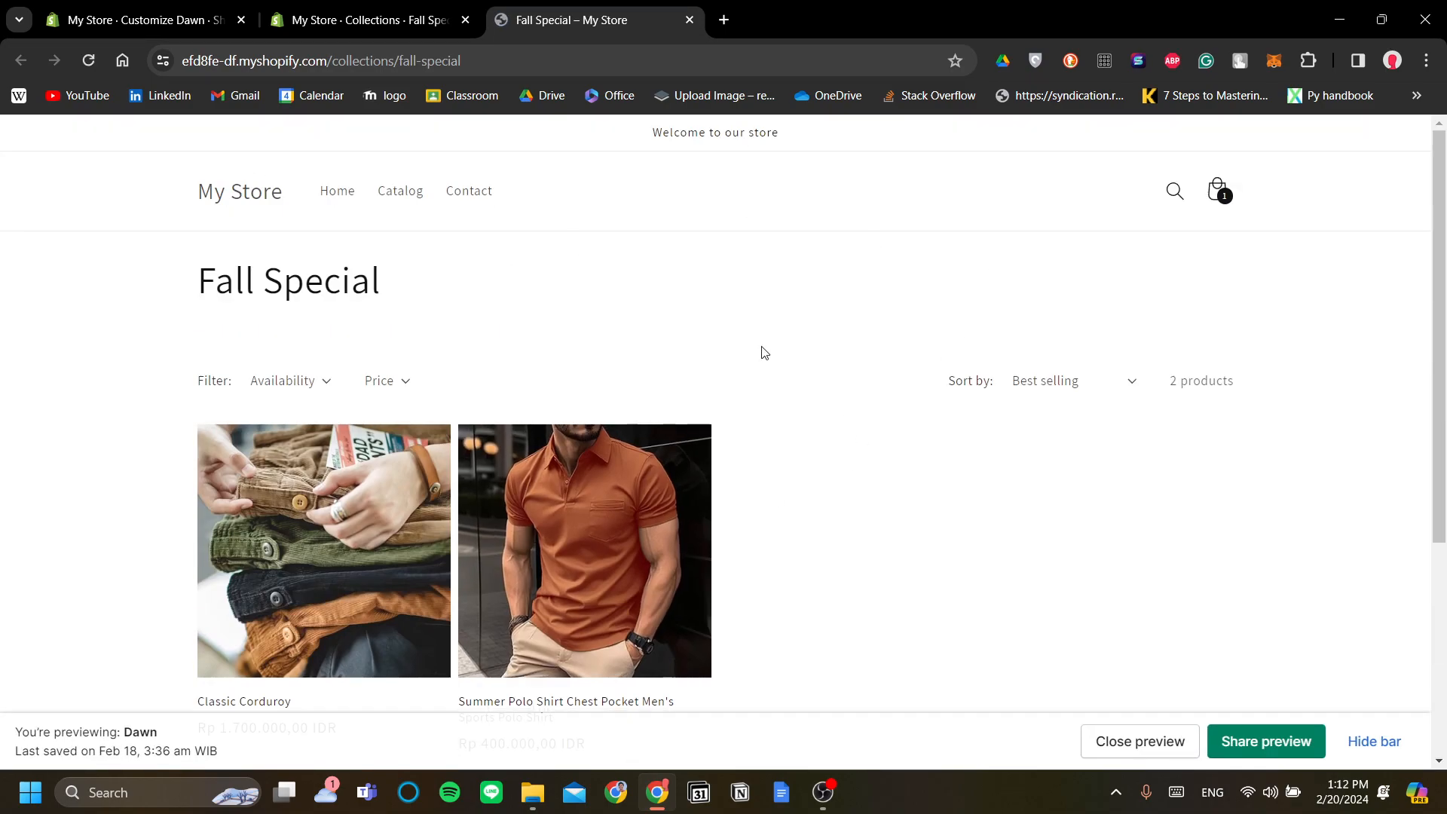
{"action": "scroll", "coordinate": [818, 383], "scroll_direction": "down", "scroll_amount": 3}
{"action": "scroll", "coordinate": [397, 475], "scroll_direction": "up", "scroll_amount": 3}
Return to the Dawn theme editor and reload it, discarding the unsaved section changes
{"action": "left_click", "coordinate": [370, 20]}
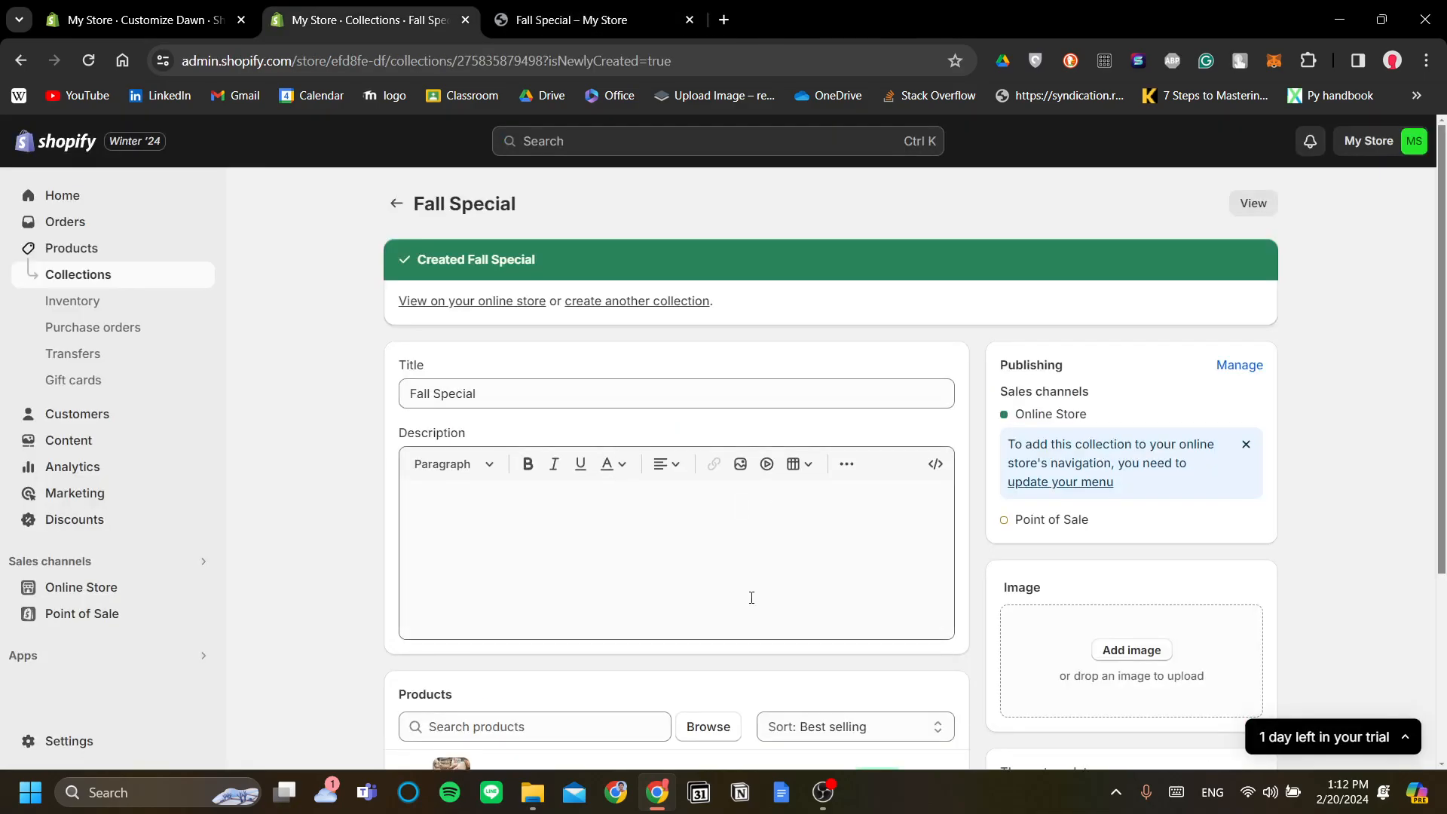
{"action": "left_click", "coordinate": [107, 15]}
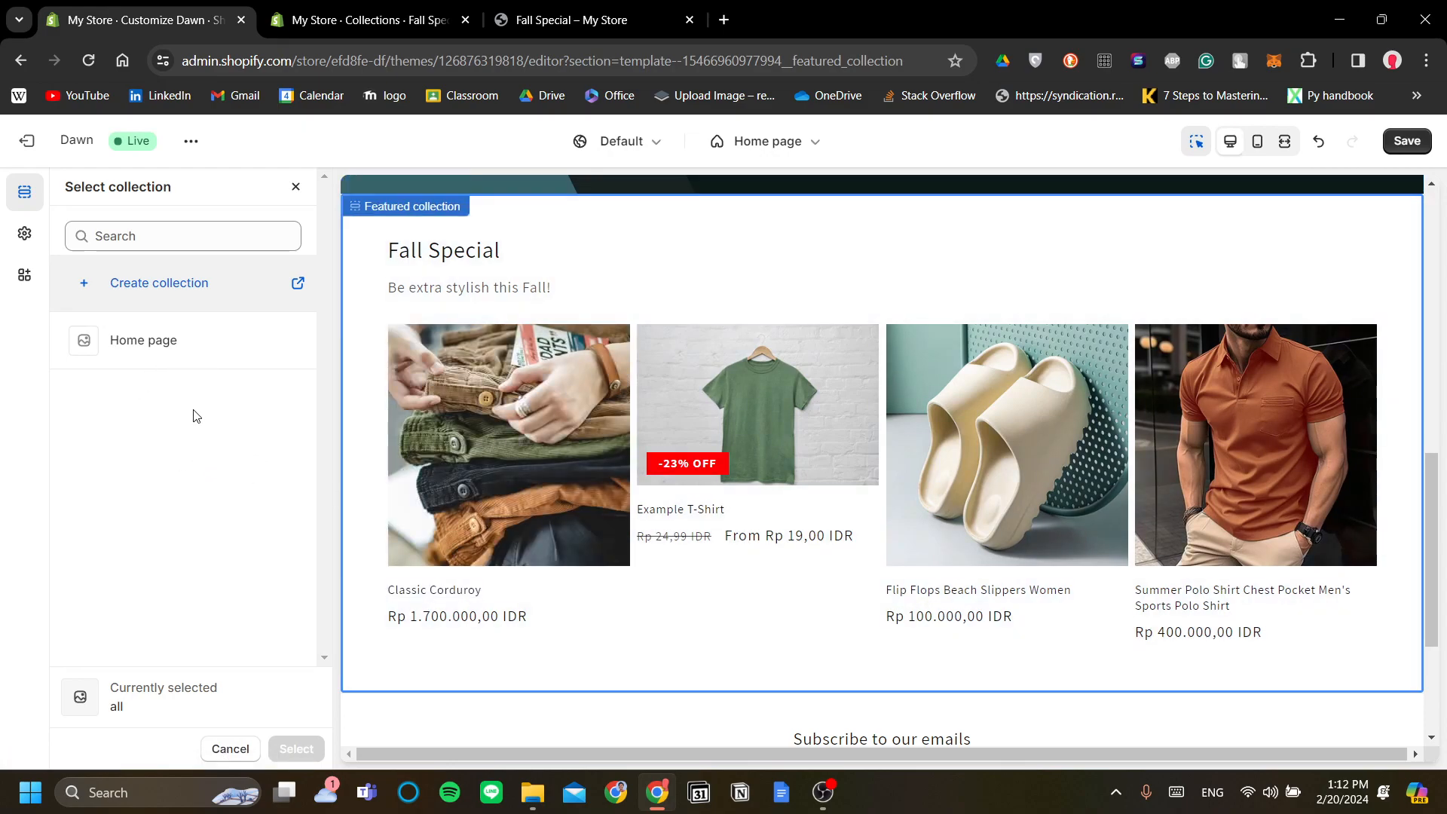
{"action": "left_click", "coordinate": [88, 60]}
{"action": "left_click", "coordinate": [803, 183]}
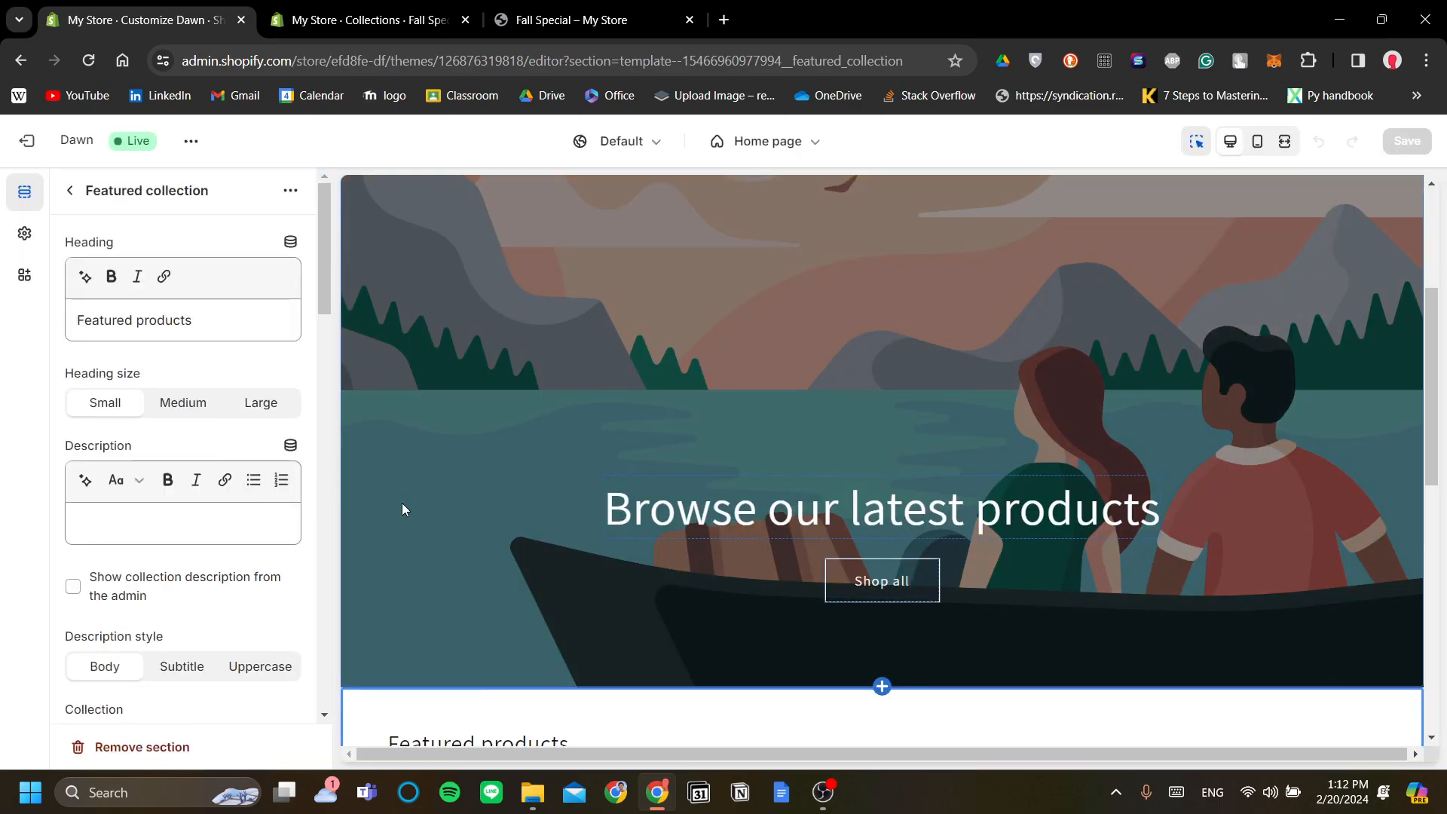
Change the Featured collection section's collection to Fall Special
{"action": "scroll", "coordinate": [273, 509], "scroll_direction": "down", "scroll_amount": 1}
{"action": "scroll", "coordinate": [273, 508], "scroll_direction": "down", "scroll_amount": 3}
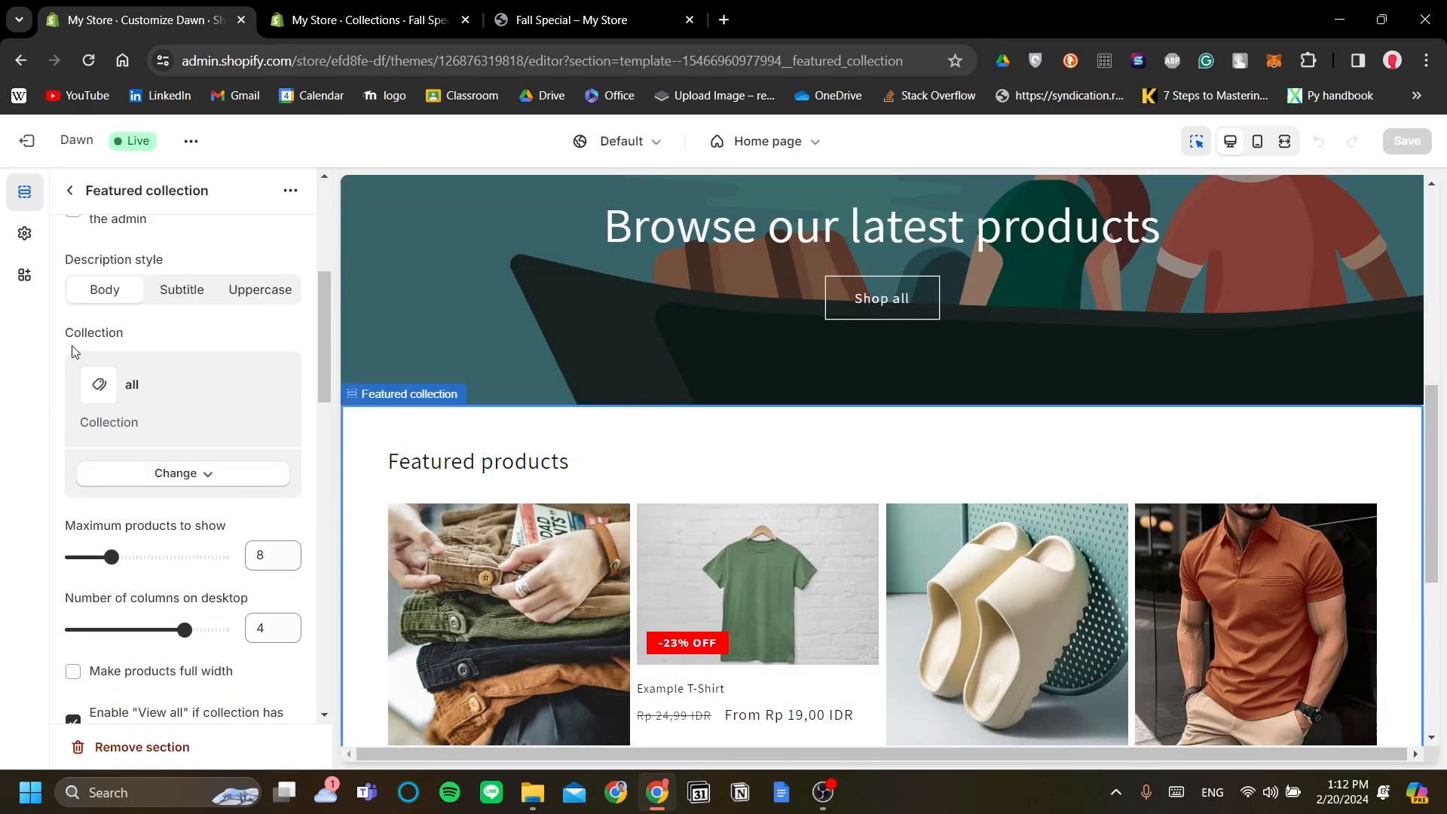
{"action": "scroll", "coordinate": [219, 430], "scroll_direction": "up", "scroll_amount": 4}
{"action": "scroll", "coordinate": [219, 419], "scroll_direction": "down", "scroll_amount": 2}
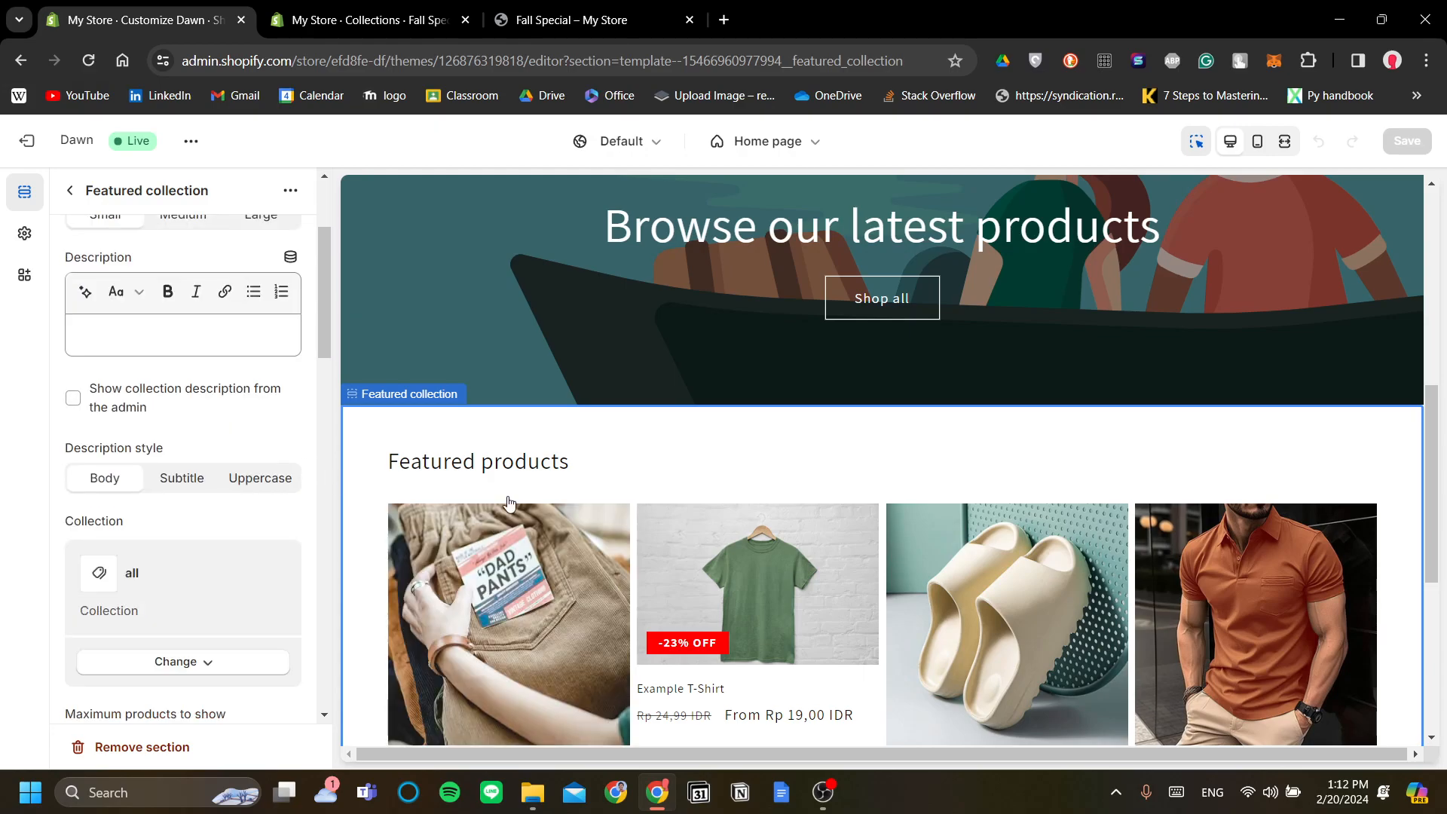
{"action": "left_click", "coordinate": [70, 191]}
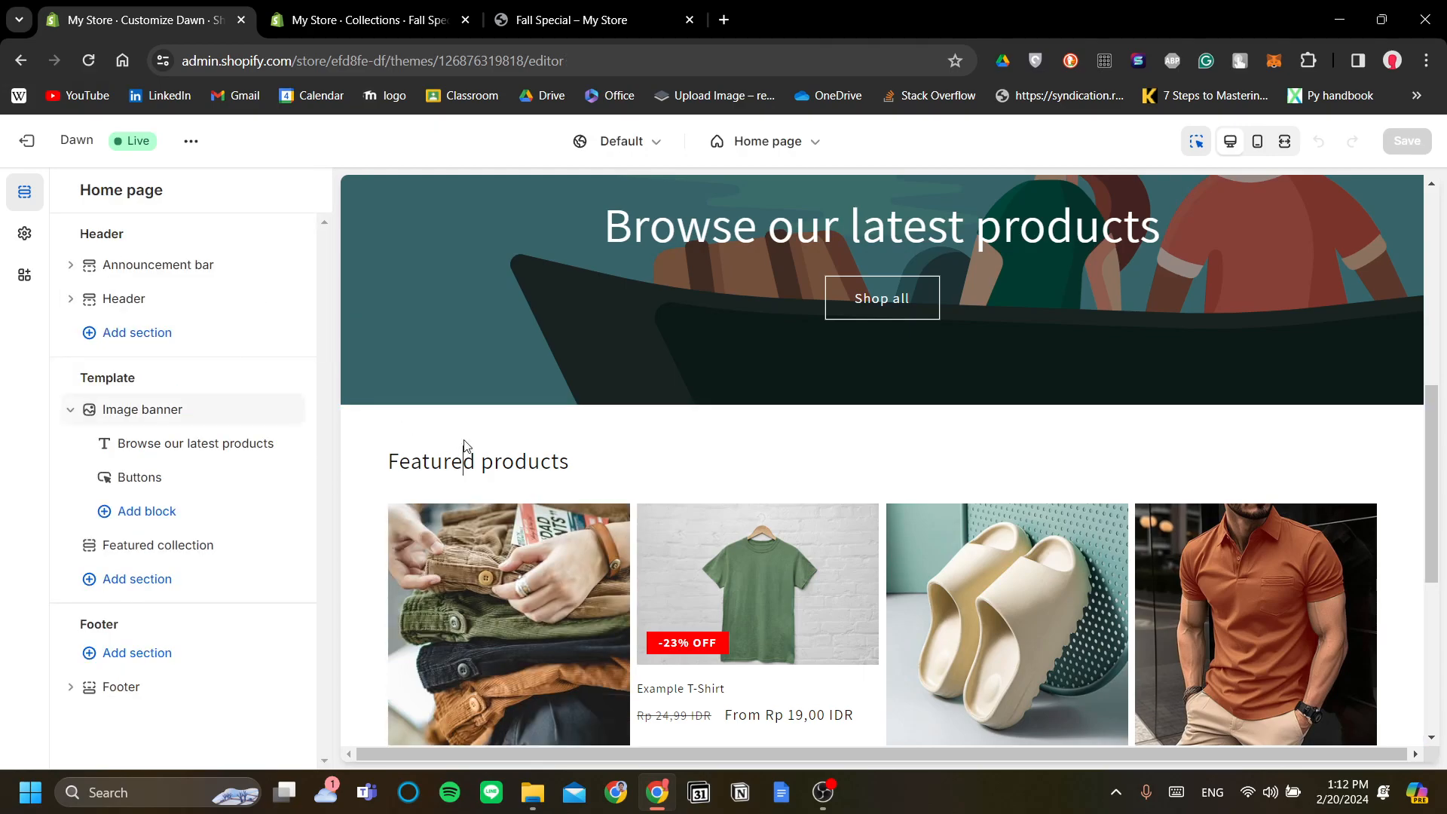
{"action": "left_click", "coordinate": [465, 444]}
{"action": "scroll", "coordinate": [219, 430], "scroll_direction": "down", "scroll_amount": 5}
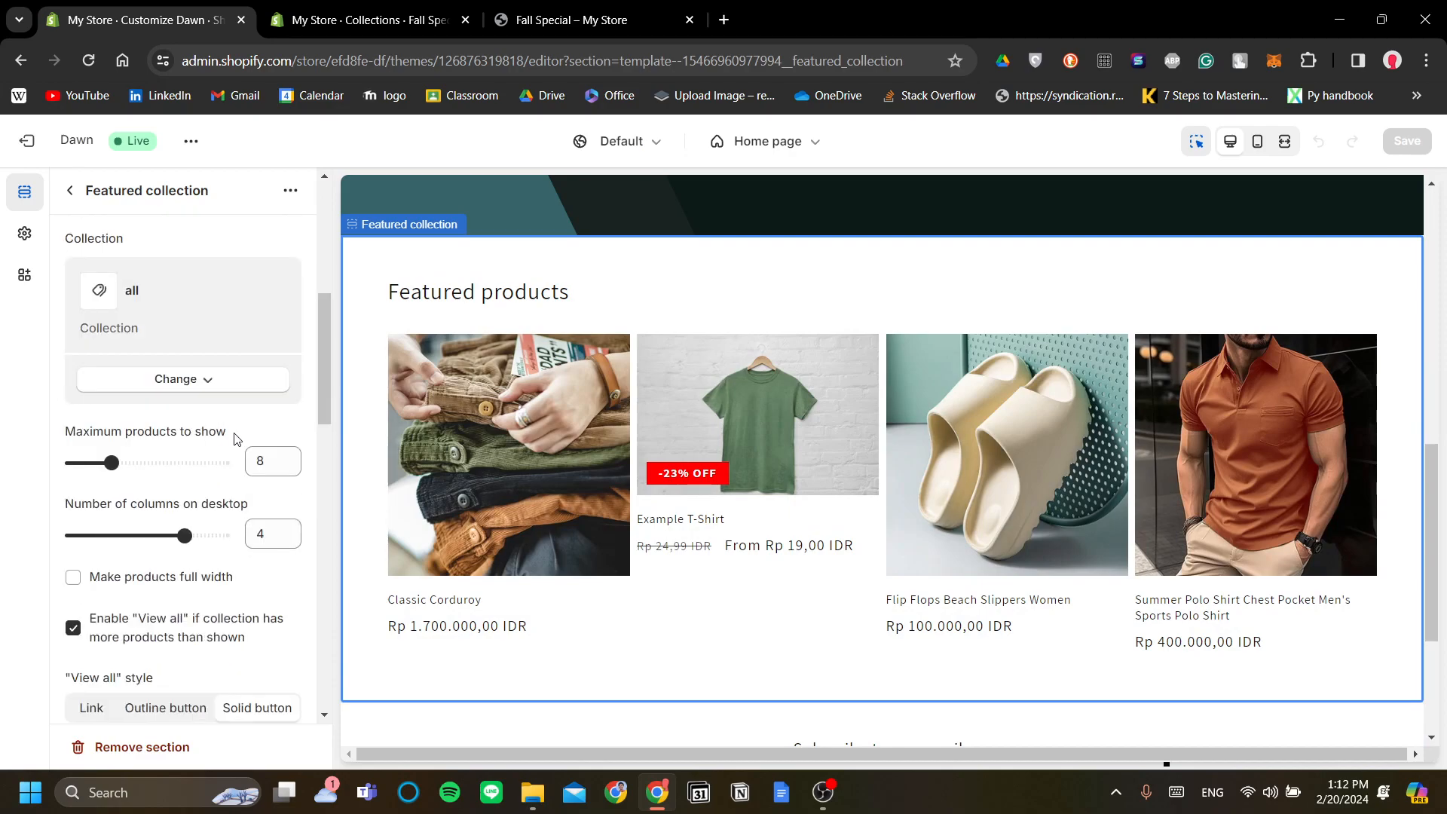
{"action": "scroll", "coordinate": [236, 438], "scroll_direction": "up", "scroll_amount": 1}
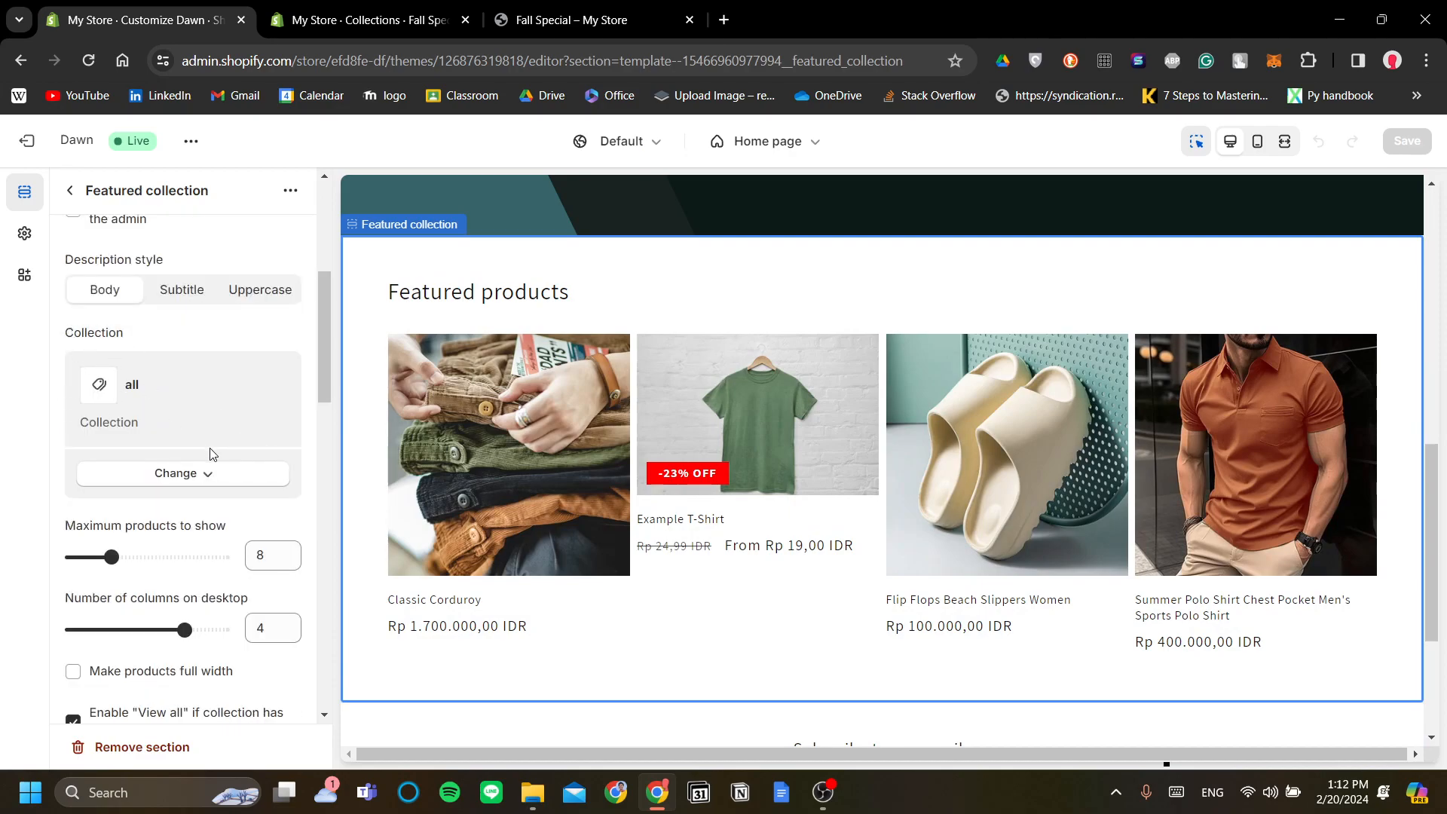
{"action": "left_click", "coordinate": [192, 473]}
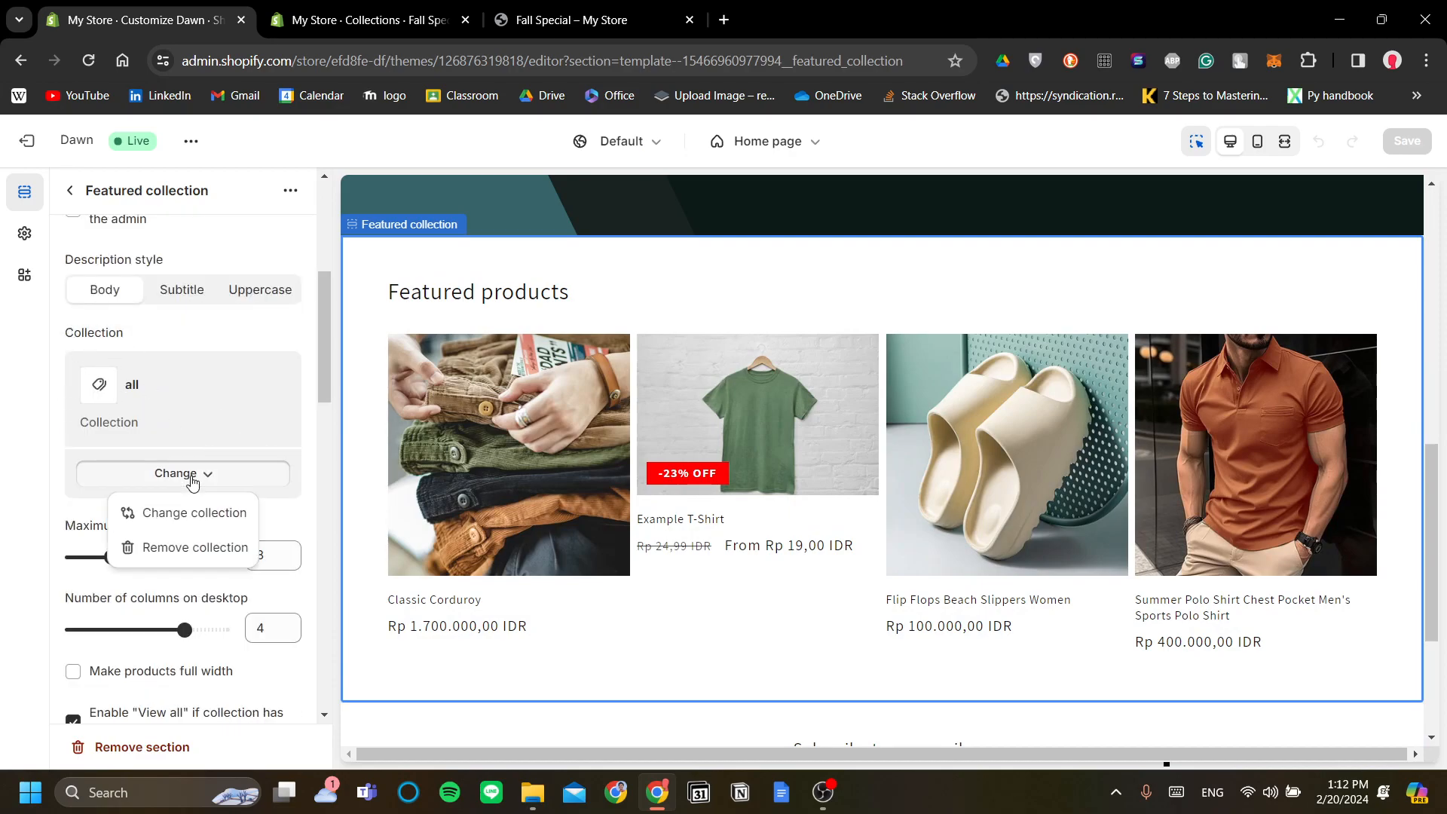
{"action": "left_click", "coordinate": [217, 512]}
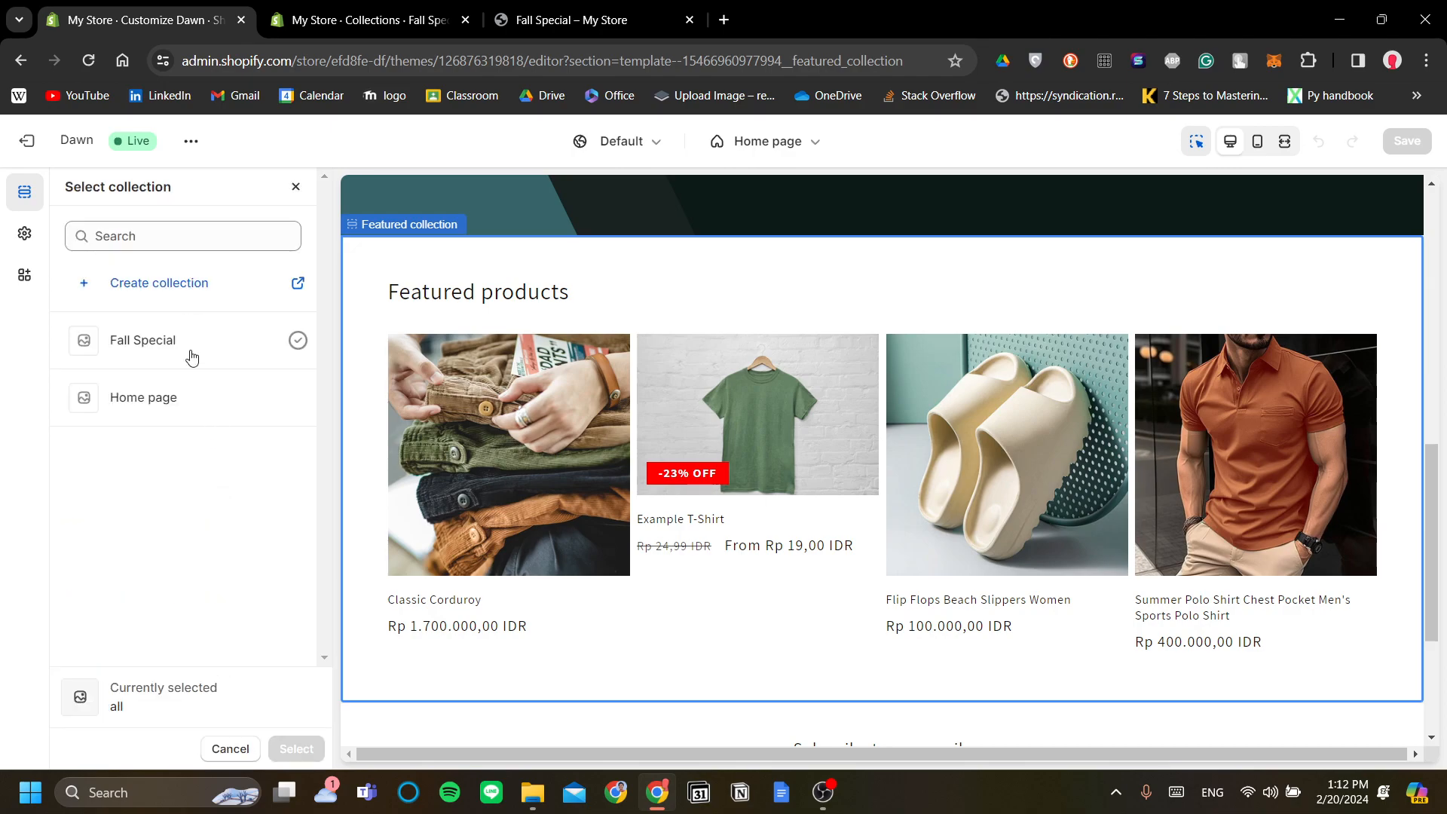
{"action": "left_click", "coordinate": [191, 357]}
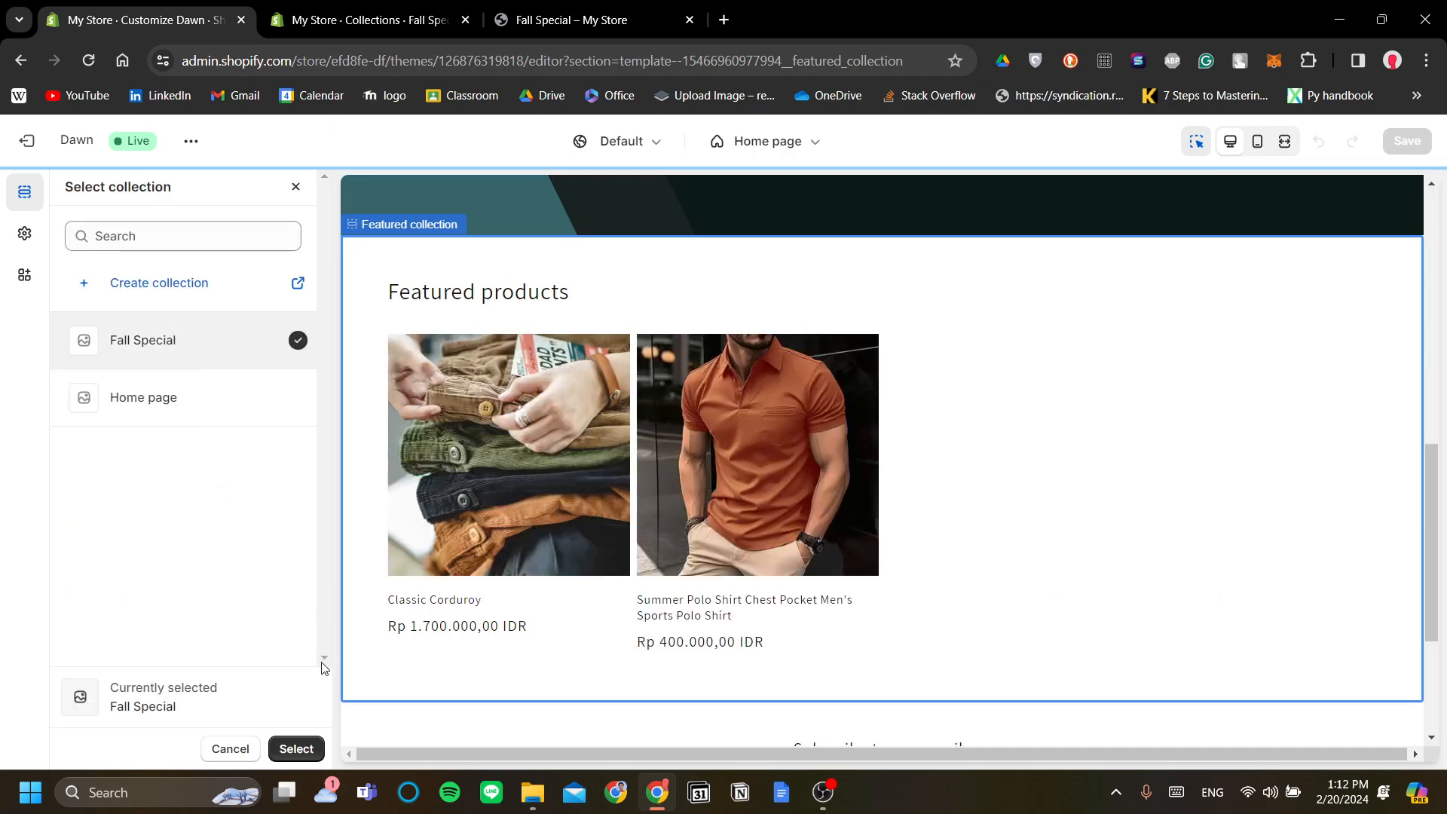
{"action": "left_click", "coordinate": [295, 748]}
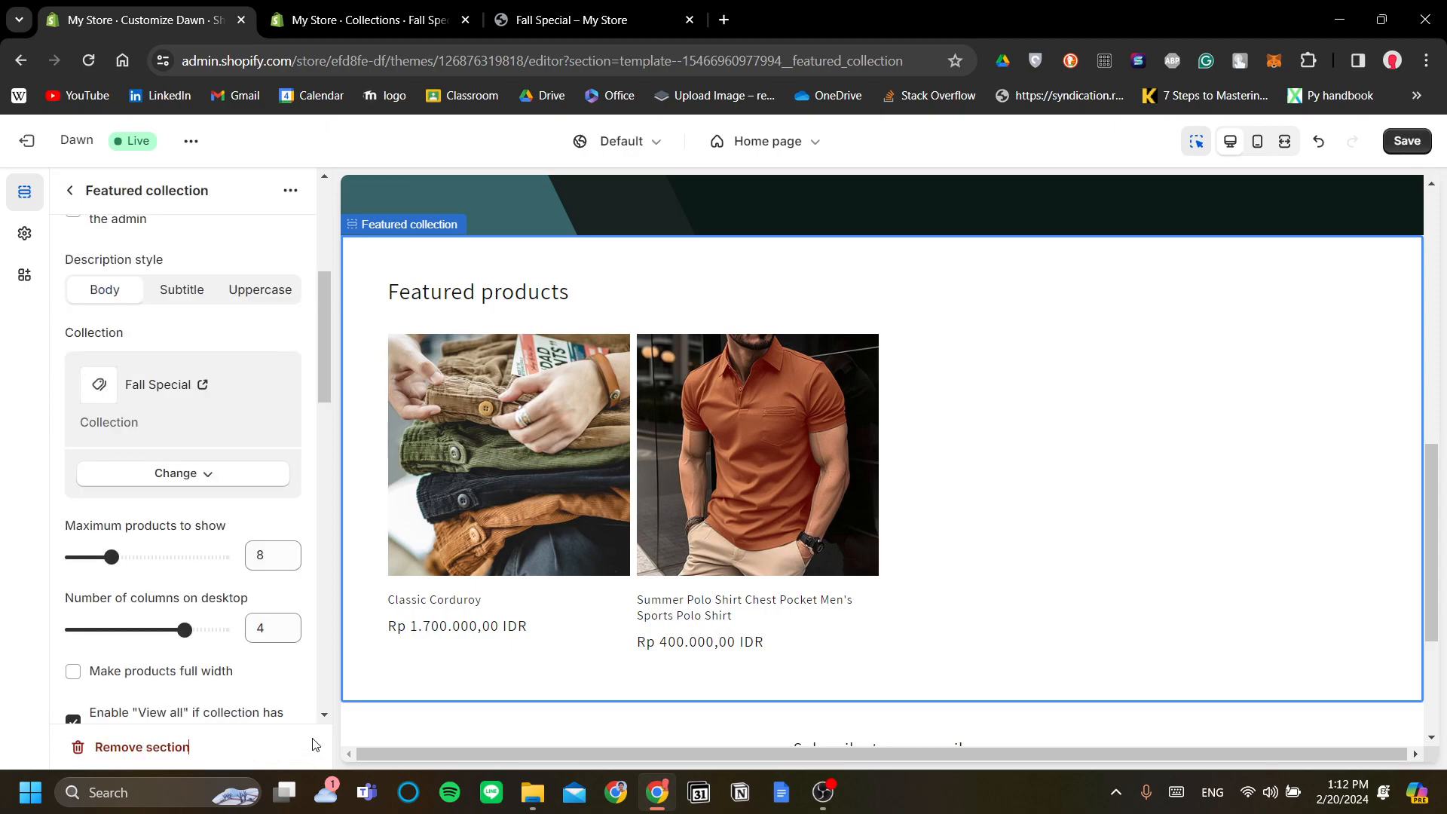
Replace the Featured collection section's heading with "Fall Special"
{"action": "scroll", "coordinate": [759, 565], "scroll_direction": "up", "scroll_amount": 3}
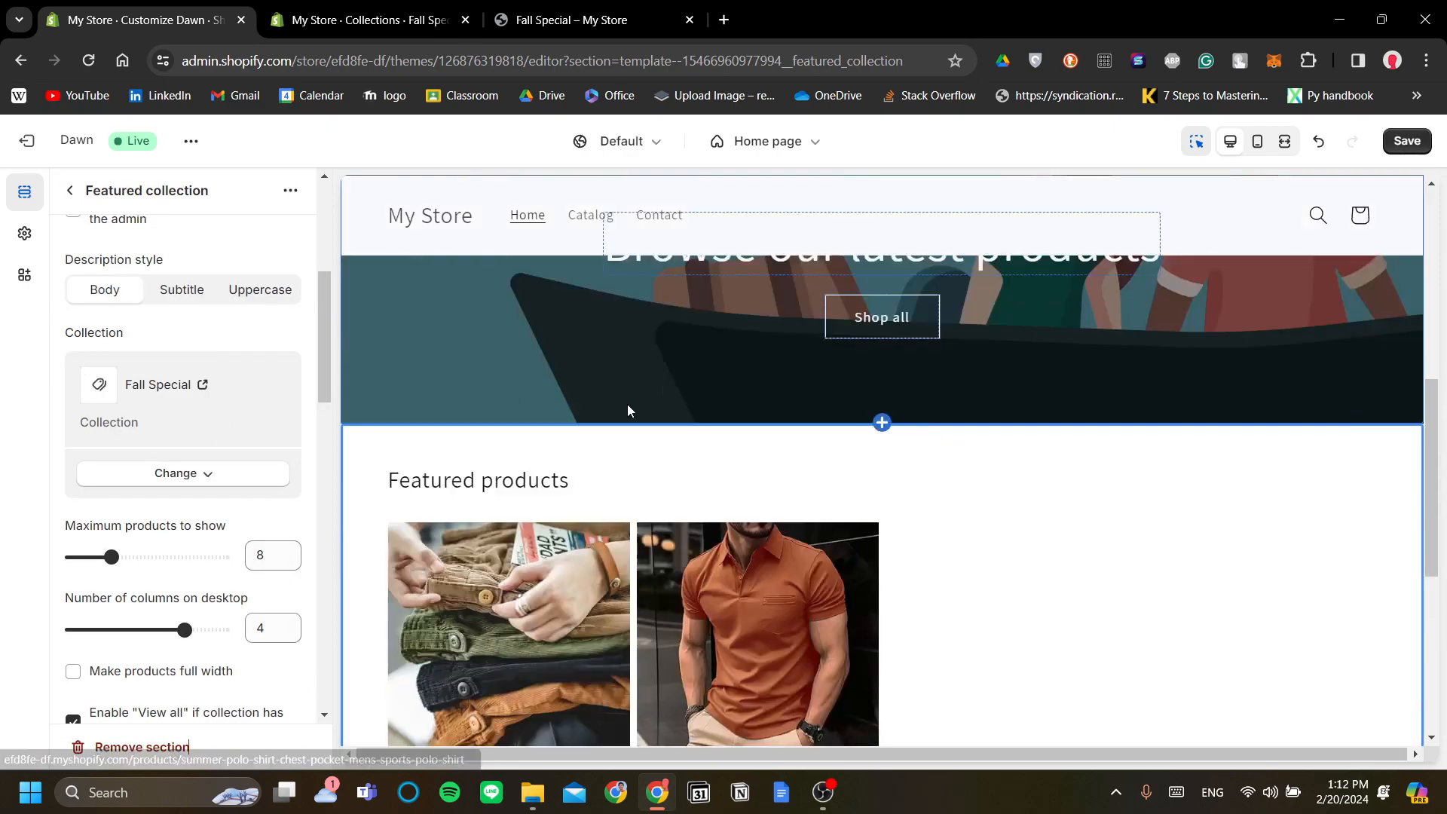
{"action": "scroll", "coordinate": [626, 415], "scroll_direction": "down", "scroll_amount": 2}
{"action": "scroll", "coordinate": [141, 465], "scroll_direction": "up", "scroll_amount": 2}
{"action": "scroll", "coordinate": [301, 509], "scroll_direction": "up", "scroll_amount": 2}
{"action": "left_click", "coordinate": [246, 320]}
{"action": "triple_click", "coordinate": [252, 325]}
{"action": "type", "text": "Fa"}
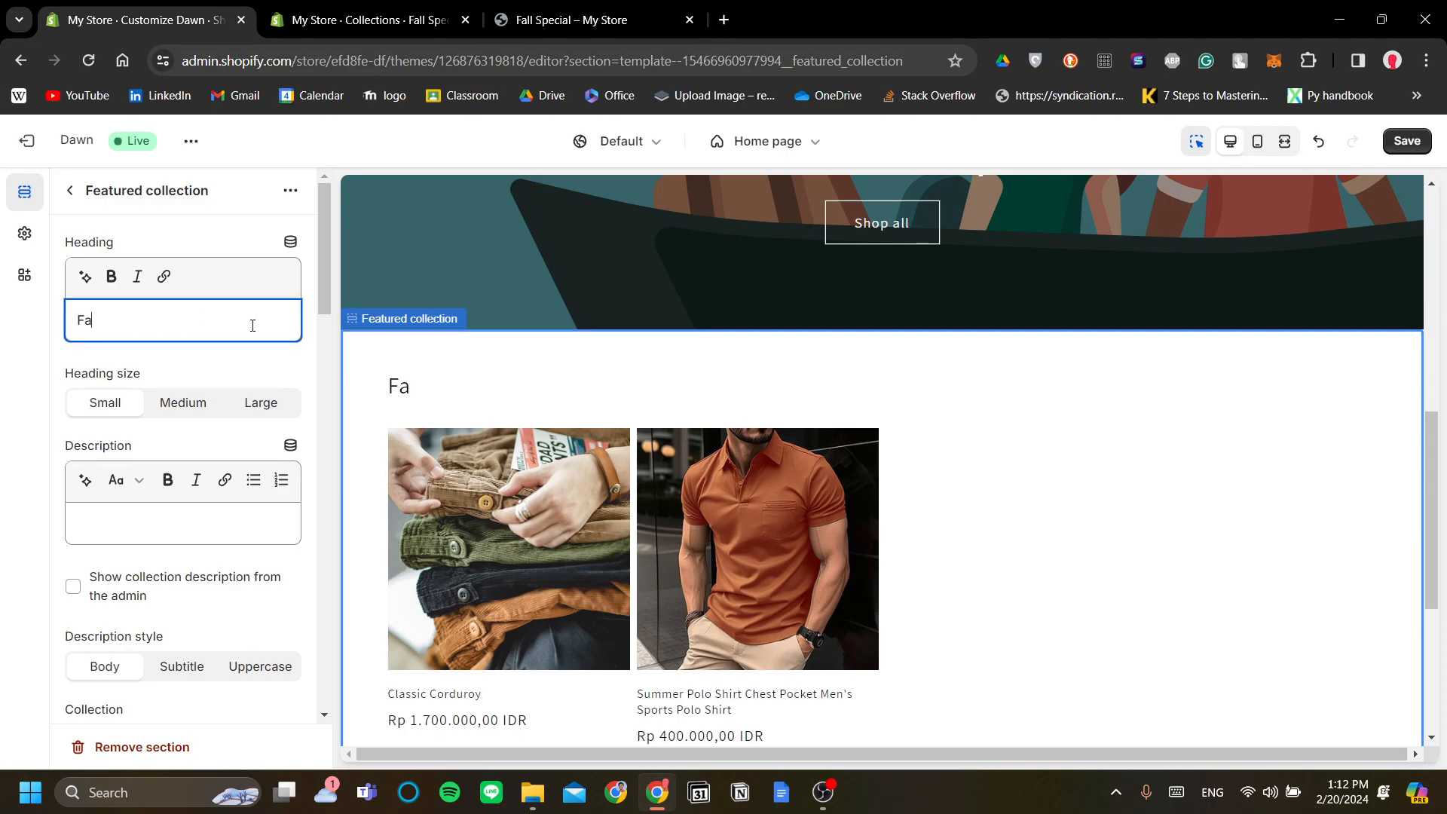
{"action": "type", "text": "ll Special"}
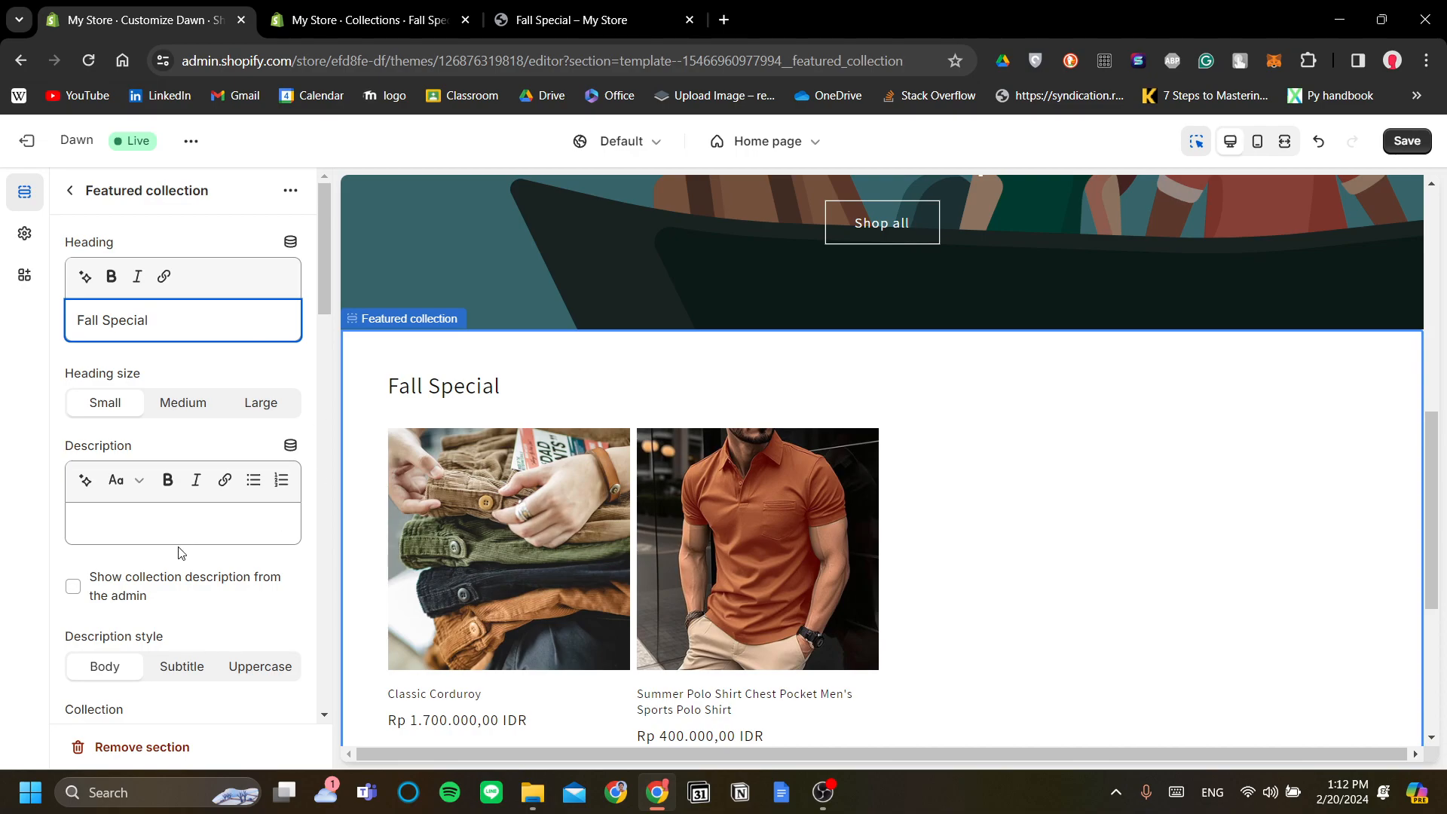
Enter "look extra stylish this fall!" as the Featured collection section's description
{"action": "left_click", "coordinate": [214, 518]}
{"action": "type", "text": "look extra stylish this"}
{"action": "left_click", "coordinate": [1206, 438]}
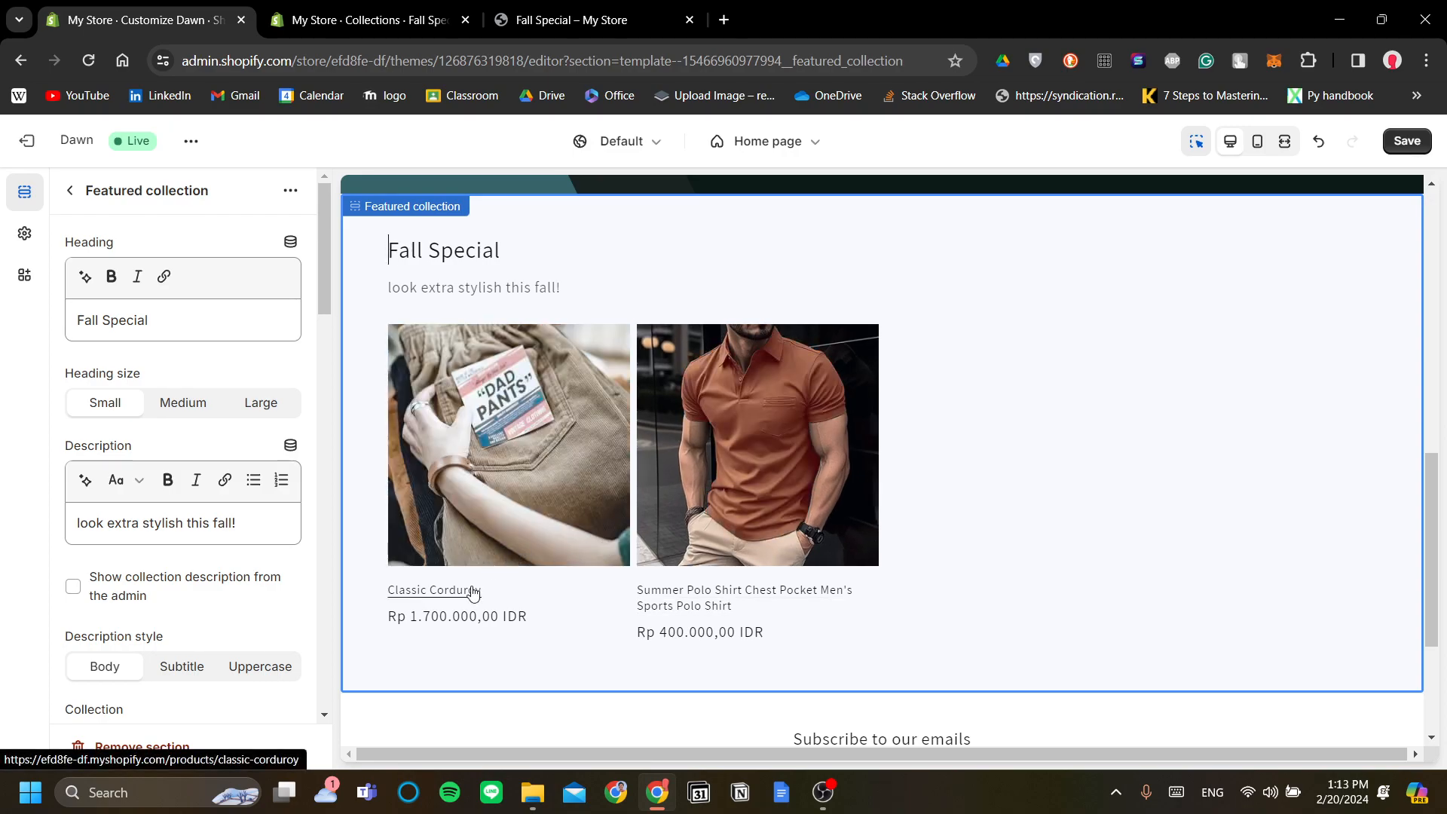
Review the Featured collection section's collection, column, color scheme and product card settings
{"action": "scroll", "coordinate": [278, 544], "scroll_direction": "down", "scroll_amount": 4}
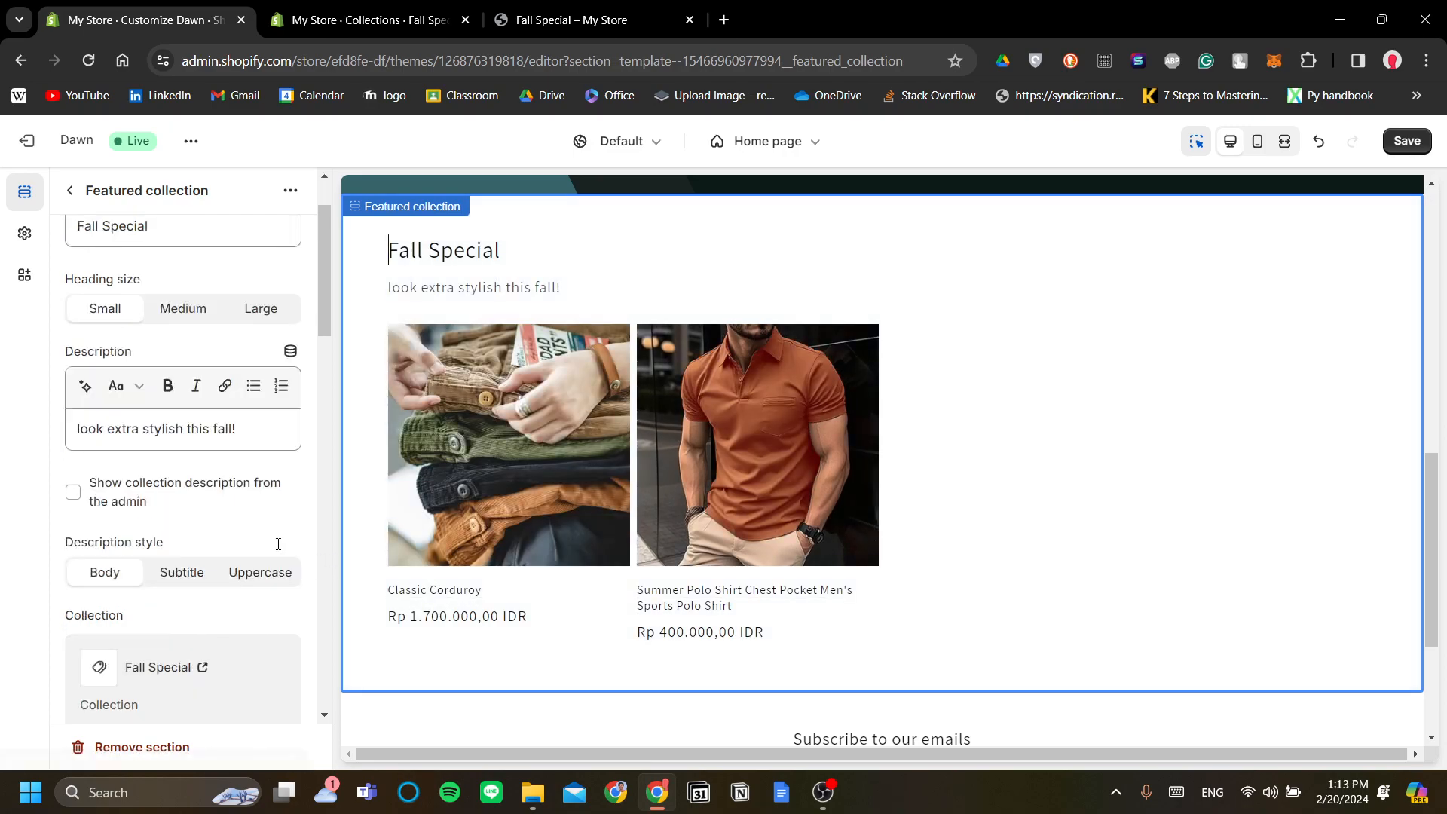
{"action": "scroll", "coordinate": [278, 544], "scroll_direction": "down", "scroll_amount": 3}
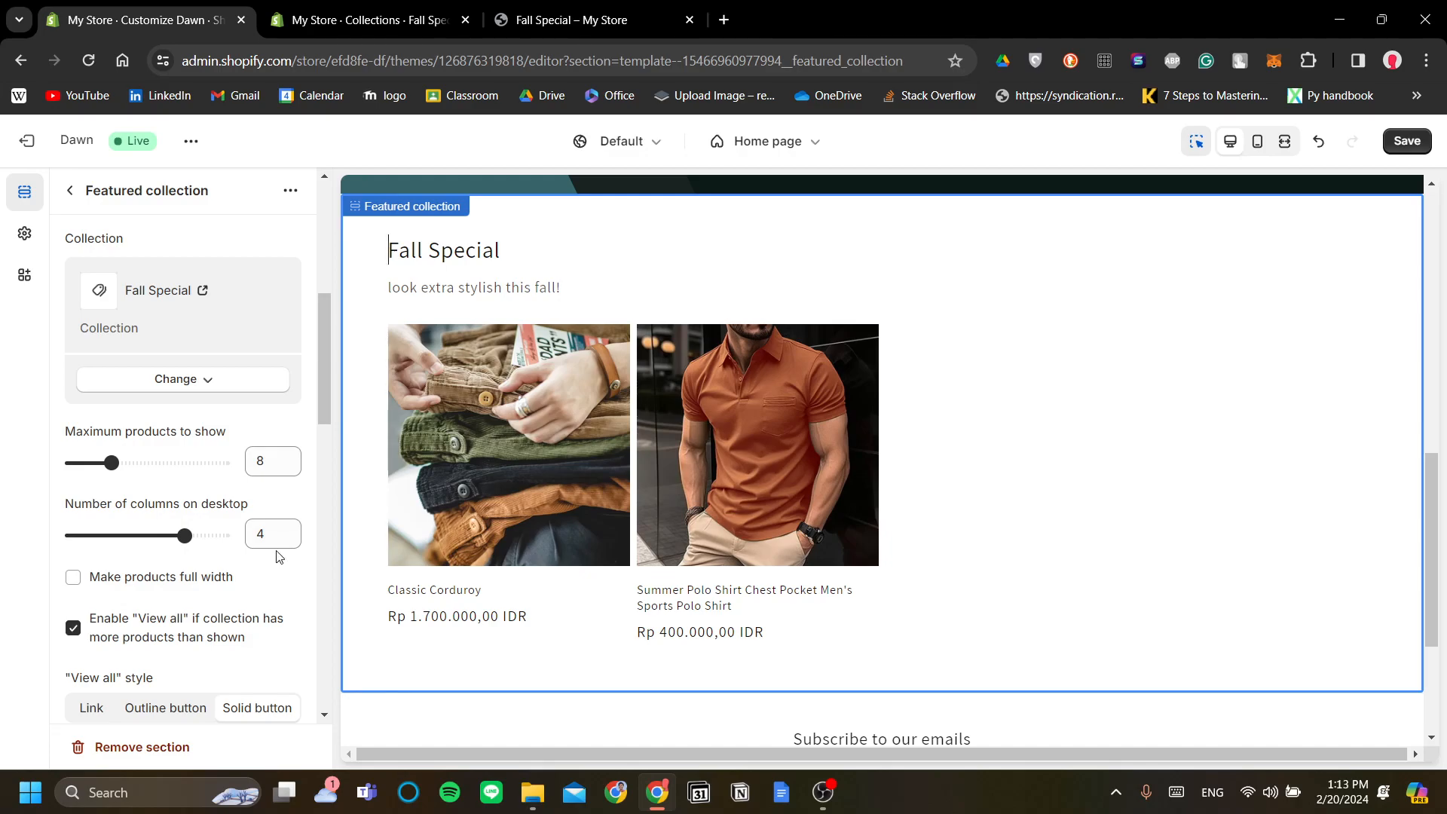
{"action": "scroll", "coordinate": [279, 556], "scroll_direction": "down", "scroll_amount": 2}
{"action": "scroll", "coordinate": [283, 554], "scroll_direction": "down", "scroll_amount": 2}
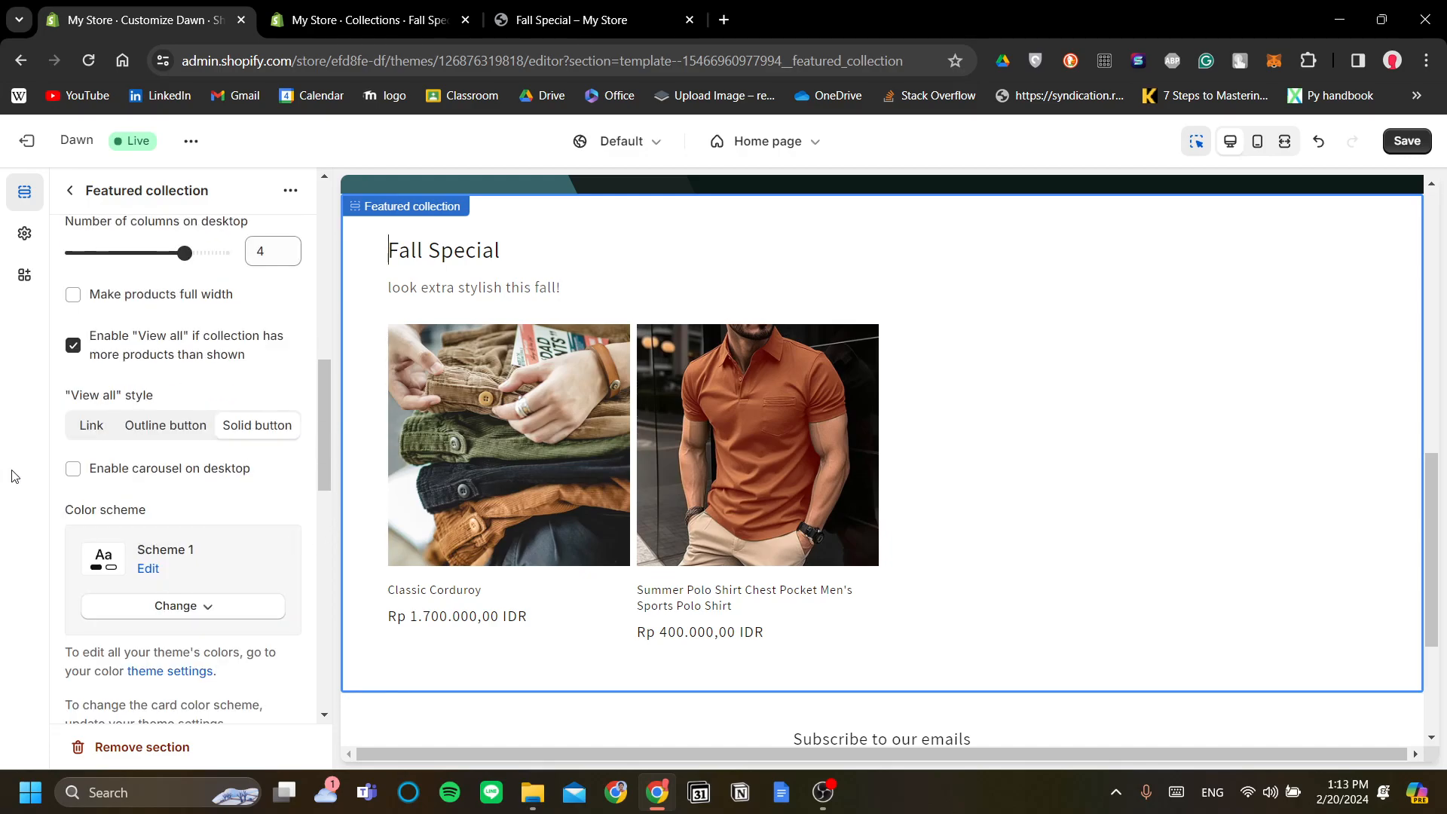
{"action": "scroll", "coordinate": [196, 476], "scroll_direction": "down", "scroll_amount": 2}
{"action": "scroll", "coordinate": [274, 505], "scroll_direction": "down", "scroll_amount": 2}
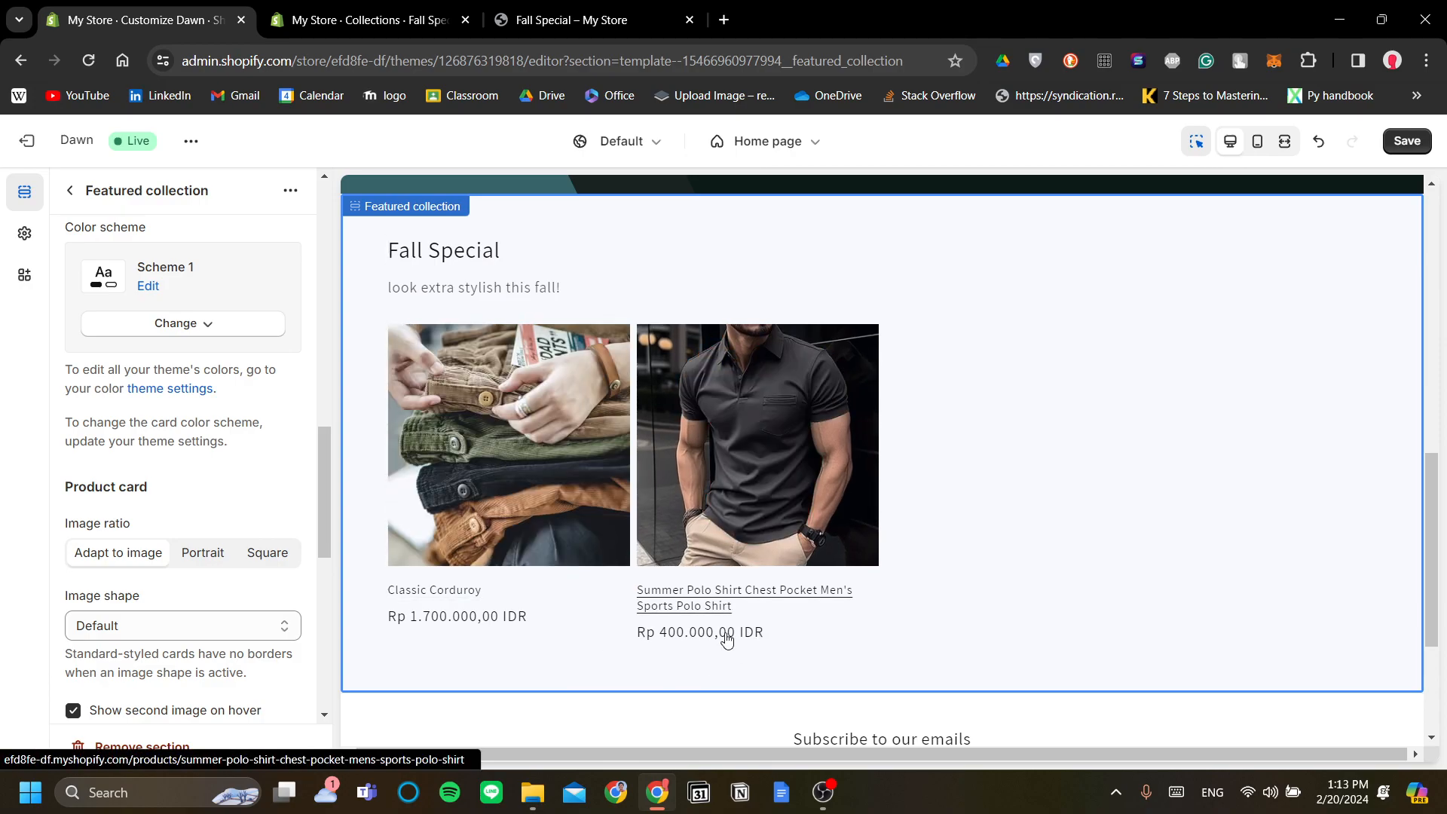
{"action": "scroll", "coordinate": [182, 456], "scroll_direction": "down", "scroll_amount": 1}
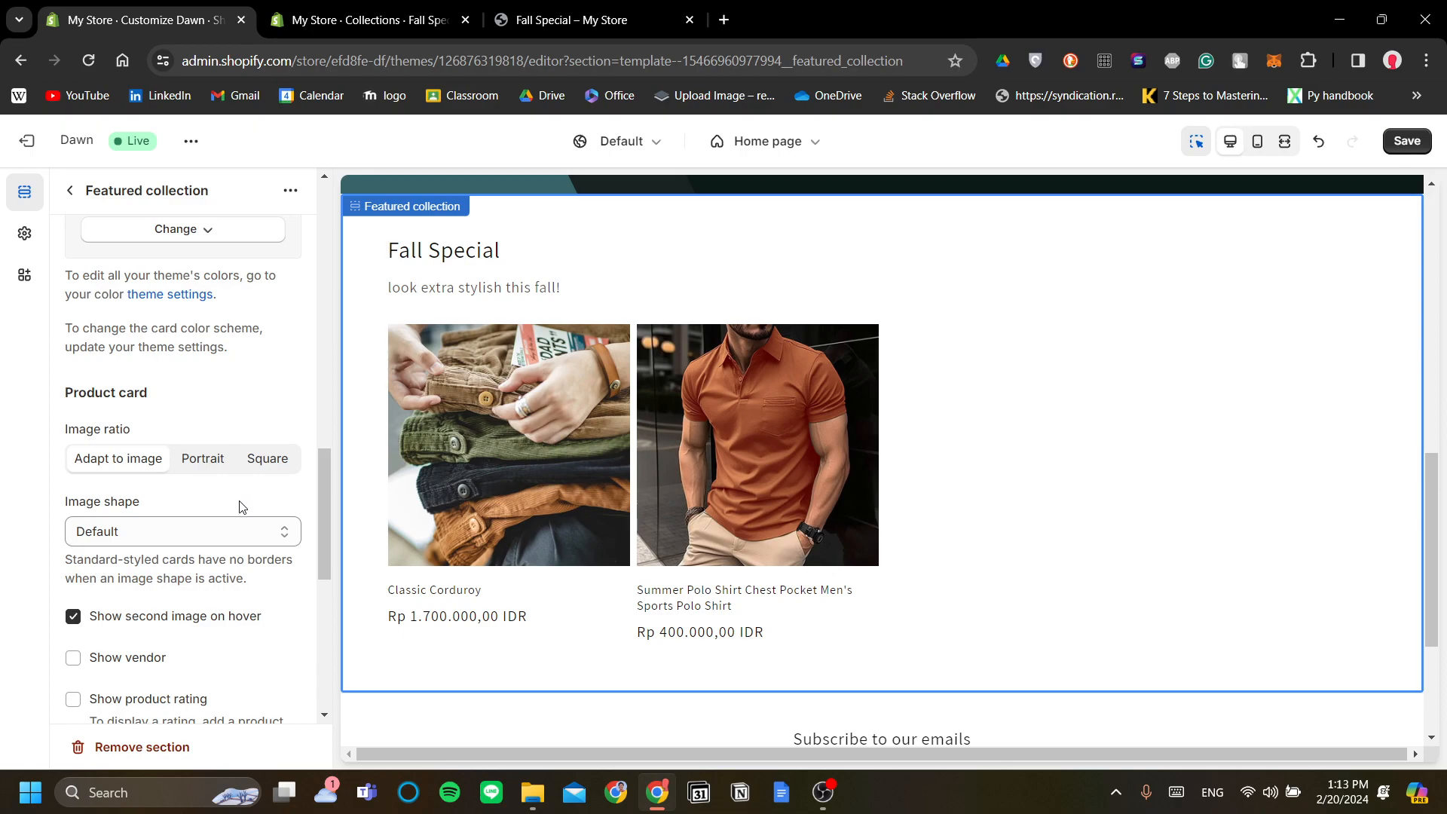
{"action": "scroll", "coordinate": [242, 507], "scroll_direction": "down", "scroll_amount": 5}
{"action": "scroll", "coordinate": [252, 517], "scroll_direction": "up", "scroll_amount": 4}
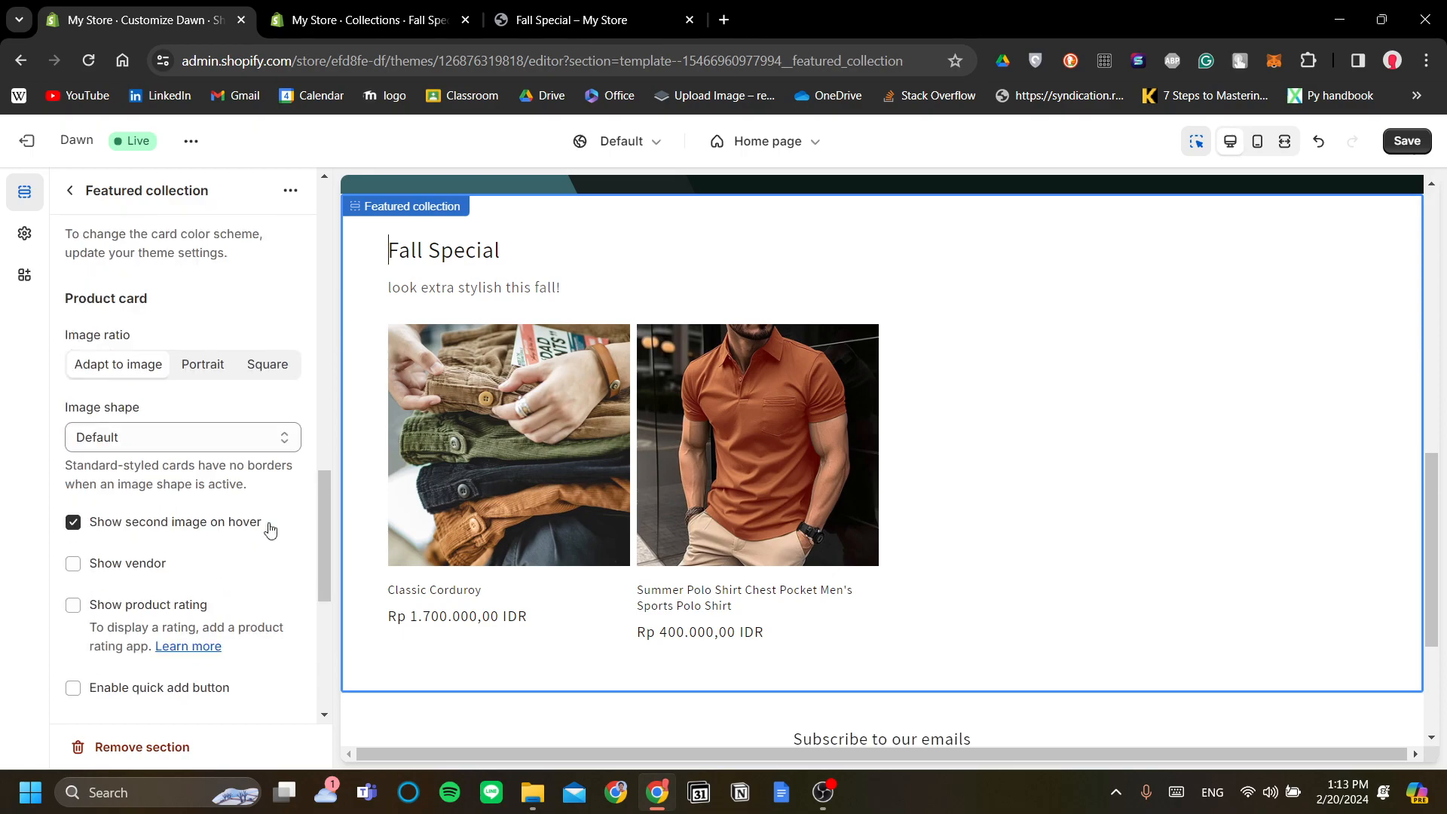
{"action": "scroll", "coordinate": [307, 533], "scroll_direction": "down", "scroll_amount": 2}
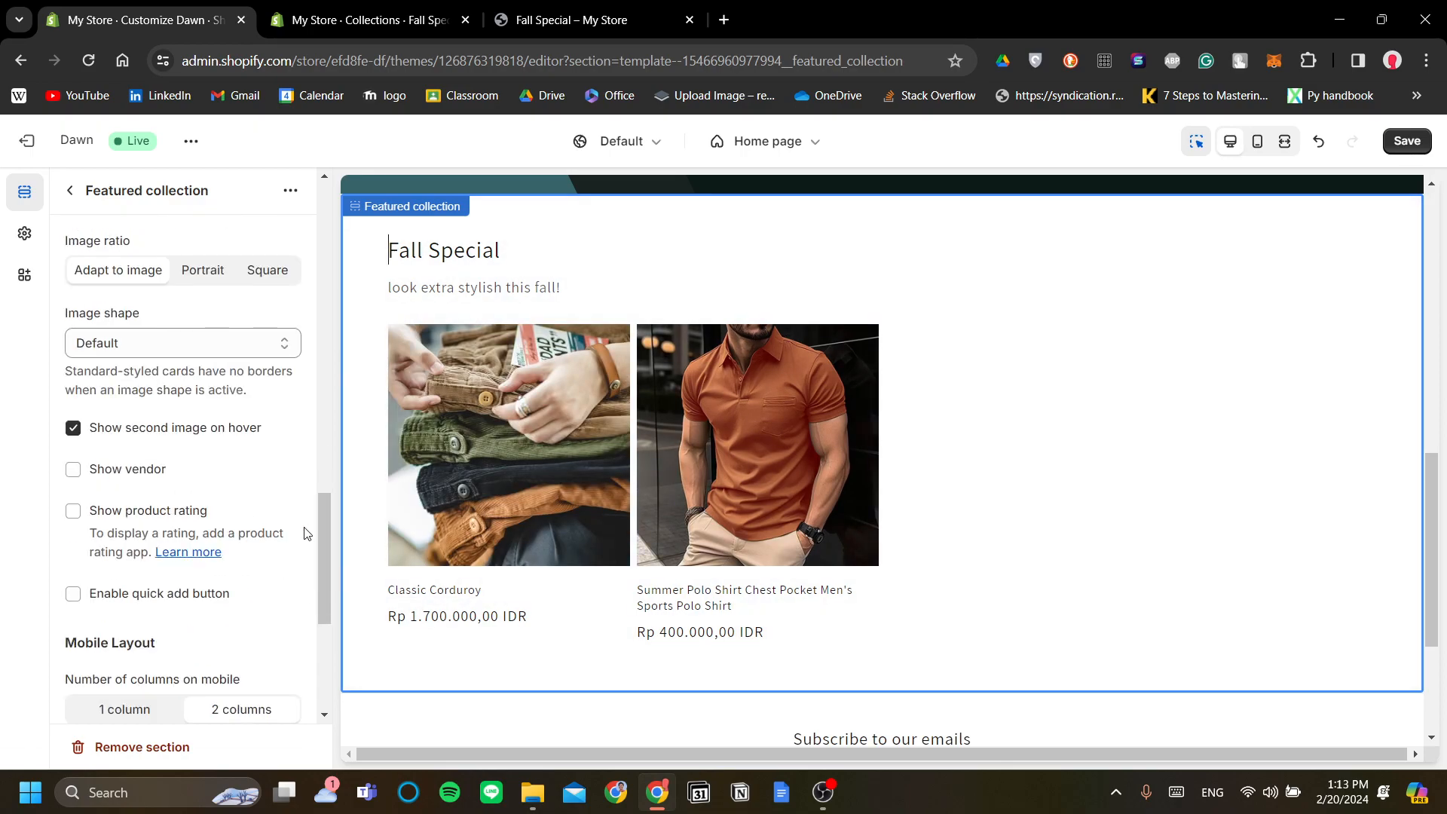
Enable the quick add button on the Featured collection section's product cards
{"action": "scroll", "coordinate": [274, 527], "scroll_direction": "up", "scroll_amount": 5}
{"action": "scroll", "coordinate": [253, 315], "scroll_direction": "down", "scroll_amount": 3}
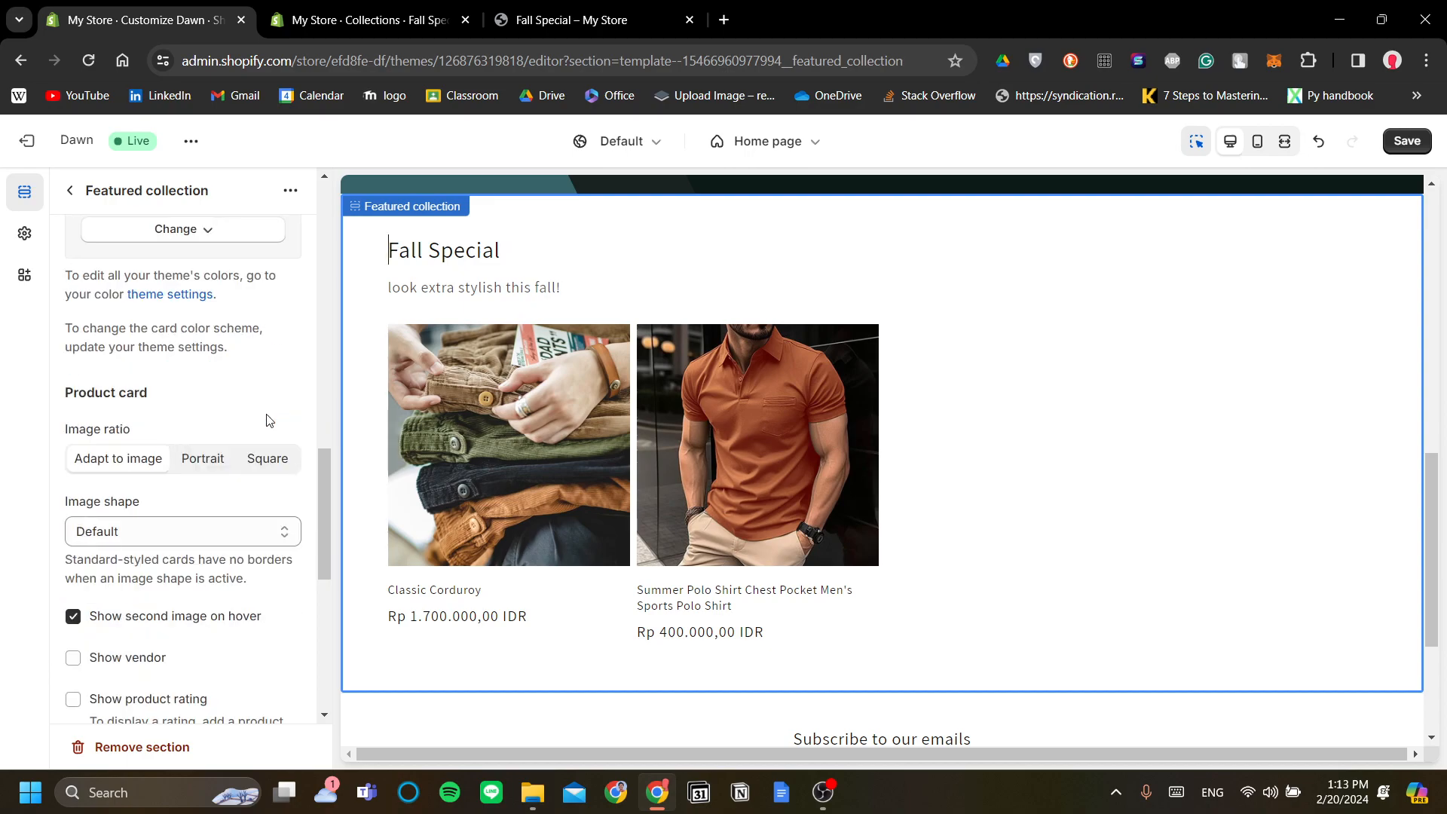
{"action": "scroll", "coordinate": [260, 573], "scroll_direction": "down", "scroll_amount": 1}
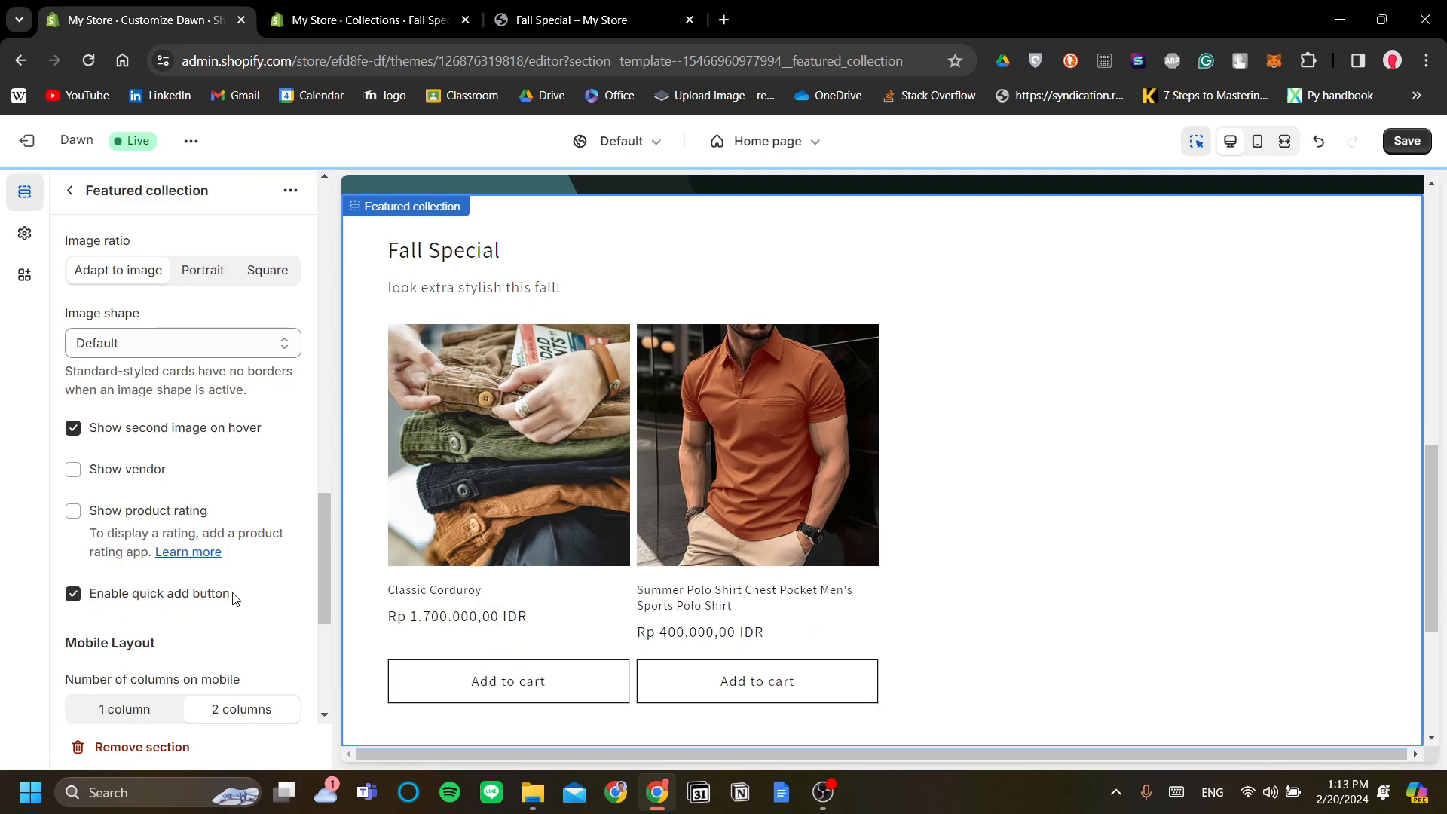
{"action": "scroll", "coordinate": [273, 514], "scroll_direction": "down", "scroll_amount": 1}
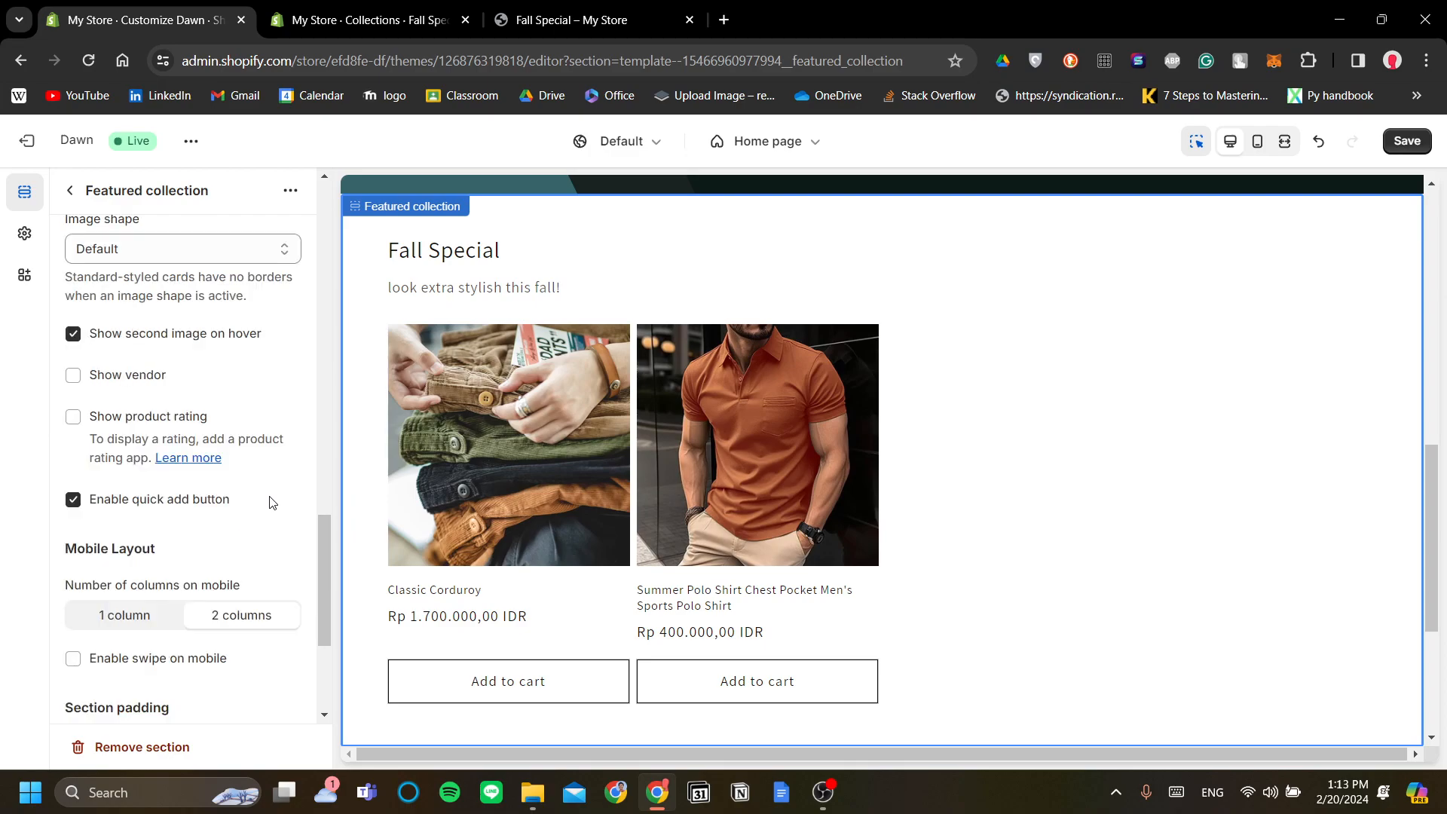
{"action": "left_click", "coordinate": [141, 429]}
{"action": "left_click", "coordinate": [140, 430]}
{"action": "scroll", "coordinate": [275, 550], "scroll_direction": "up", "scroll_amount": 1}
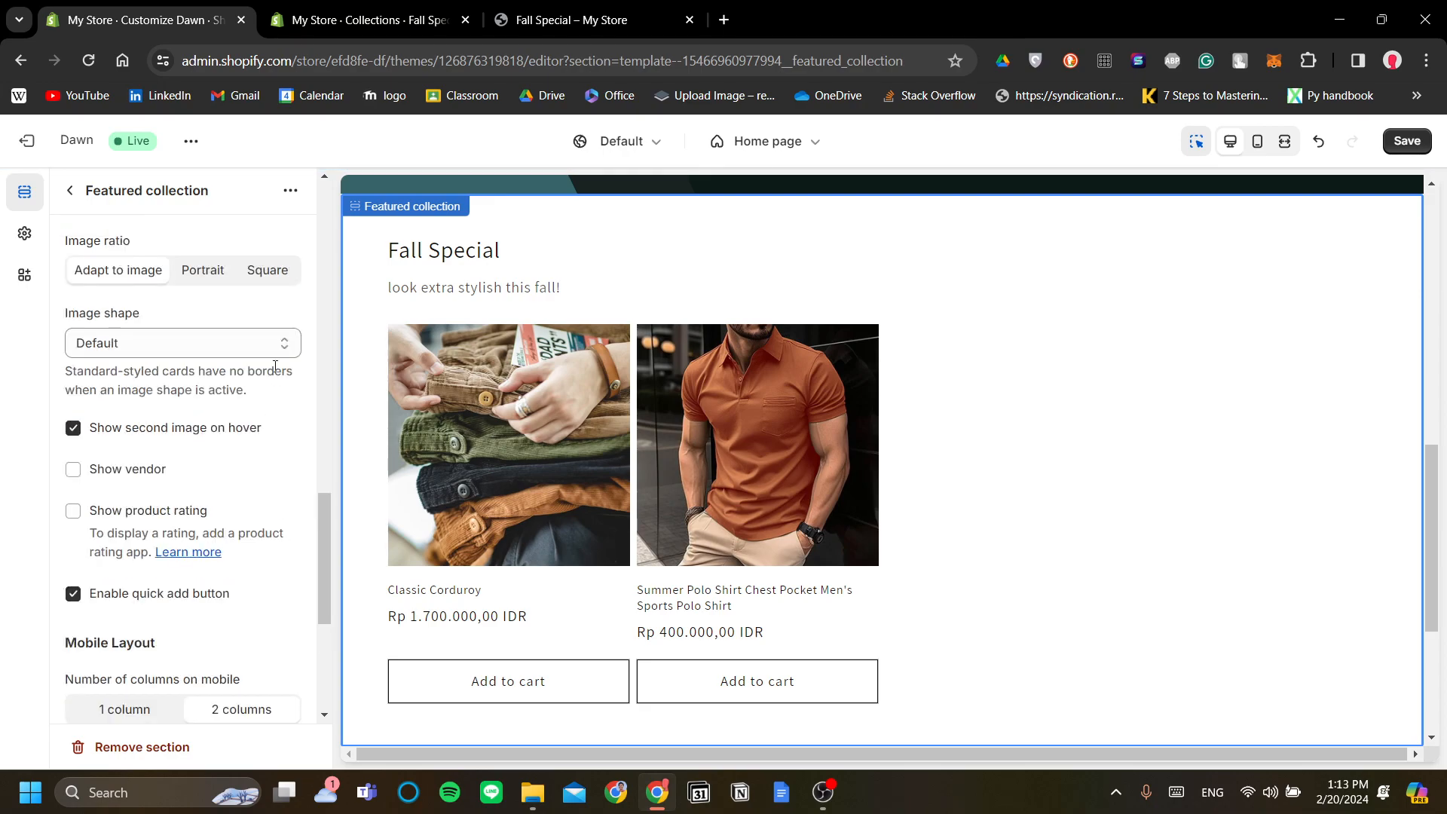
Set the product cards' image shape to Arch
{"action": "scroll", "coordinate": [250, 438], "scroll_direction": "up", "scroll_amount": 1}
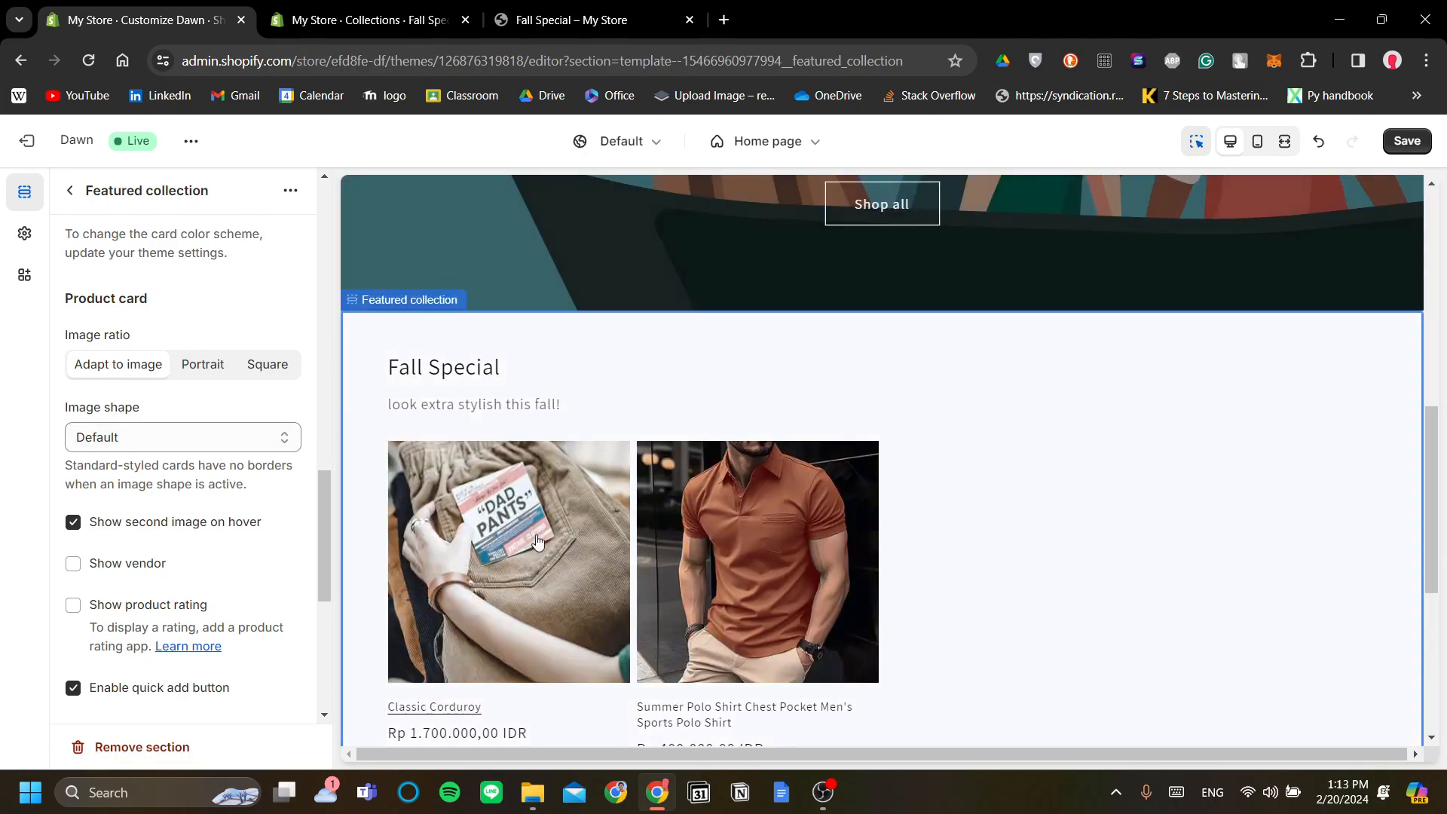
{"action": "left_click", "coordinate": [178, 431]}
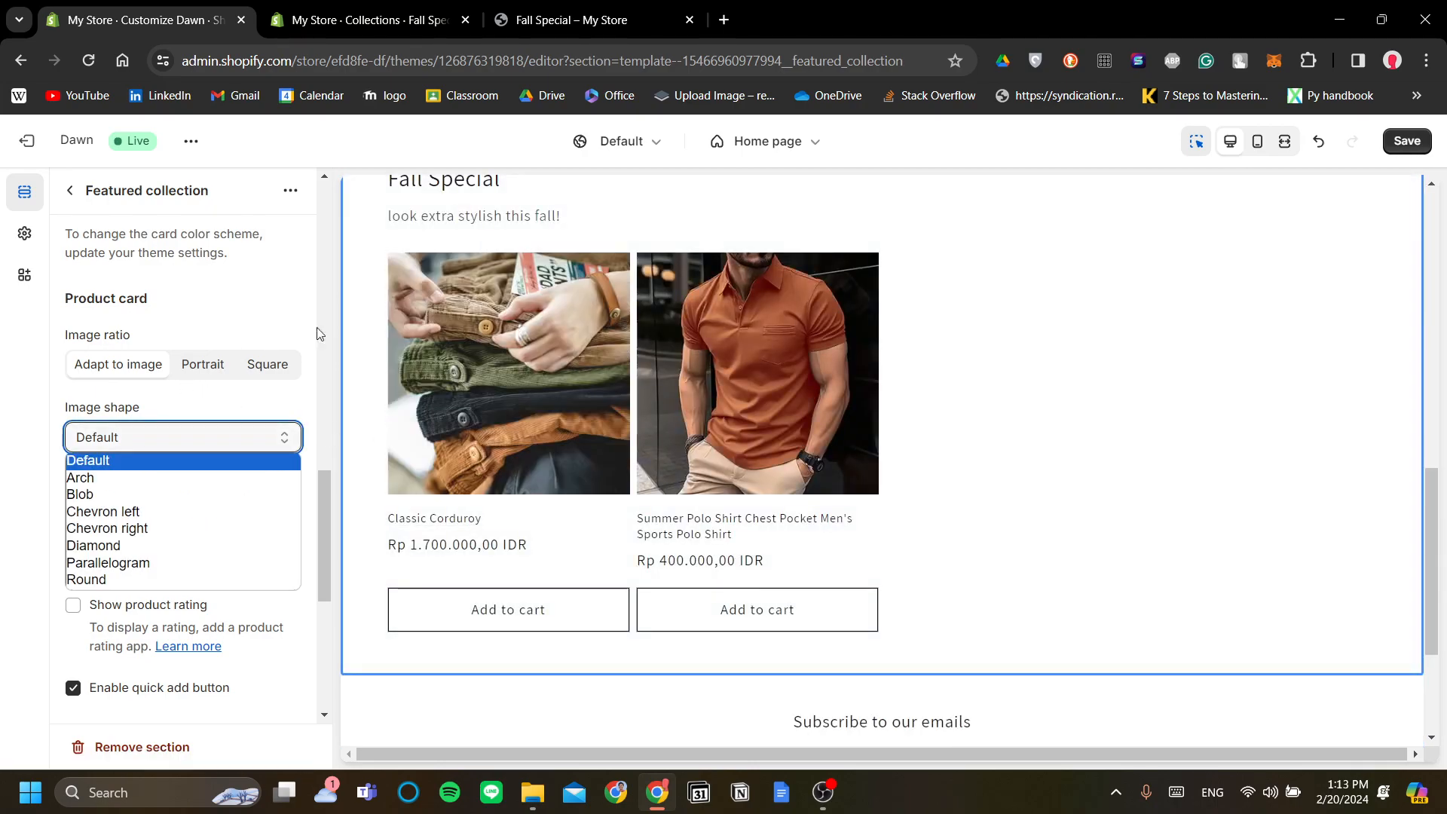
{"action": "left_click", "coordinate": [191, 483]}
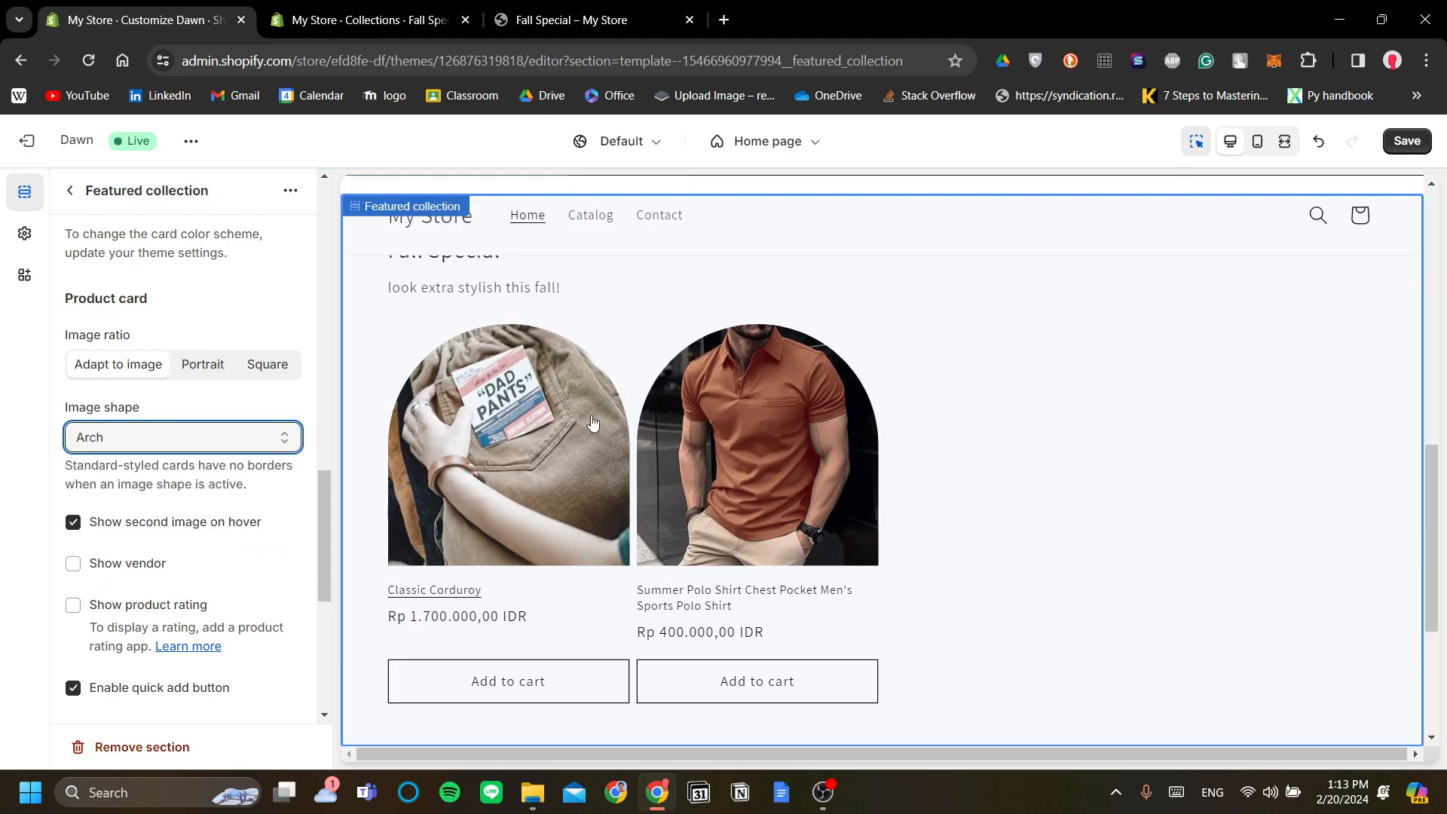
Try the Chevron left and Blob image shapes on the product cards and switch back to Arch
{"action": "left_click", "coordinate": [183, 445]}
{"action": "left_click", "coordinate": [175, 505]}
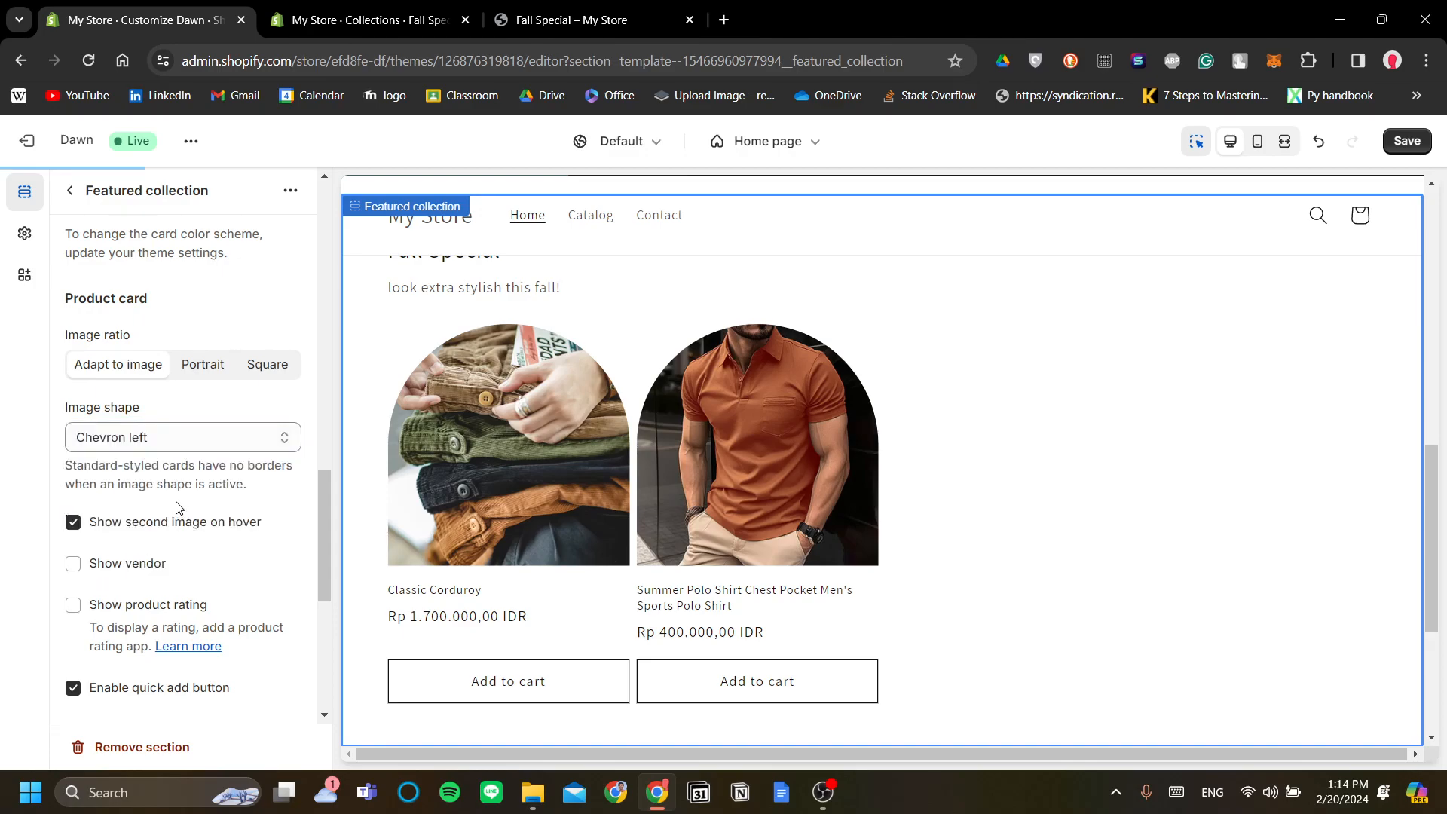
{"action": "left_click", "coordinate": [196, 438]}
{"action": "left_click", "coordinate": [177, 495]}
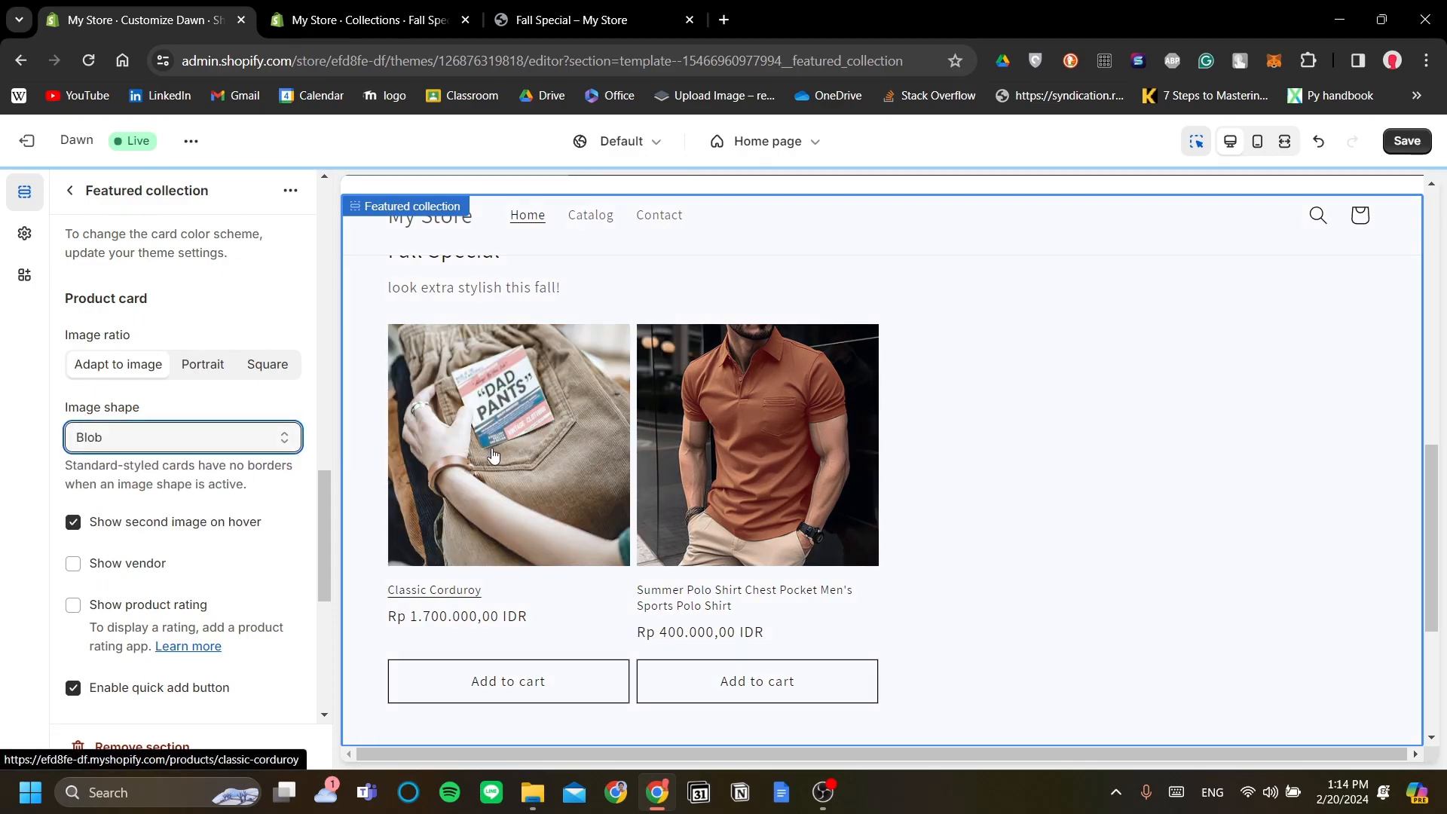
{"action": "left_click", "coordinate": [193, 431]}
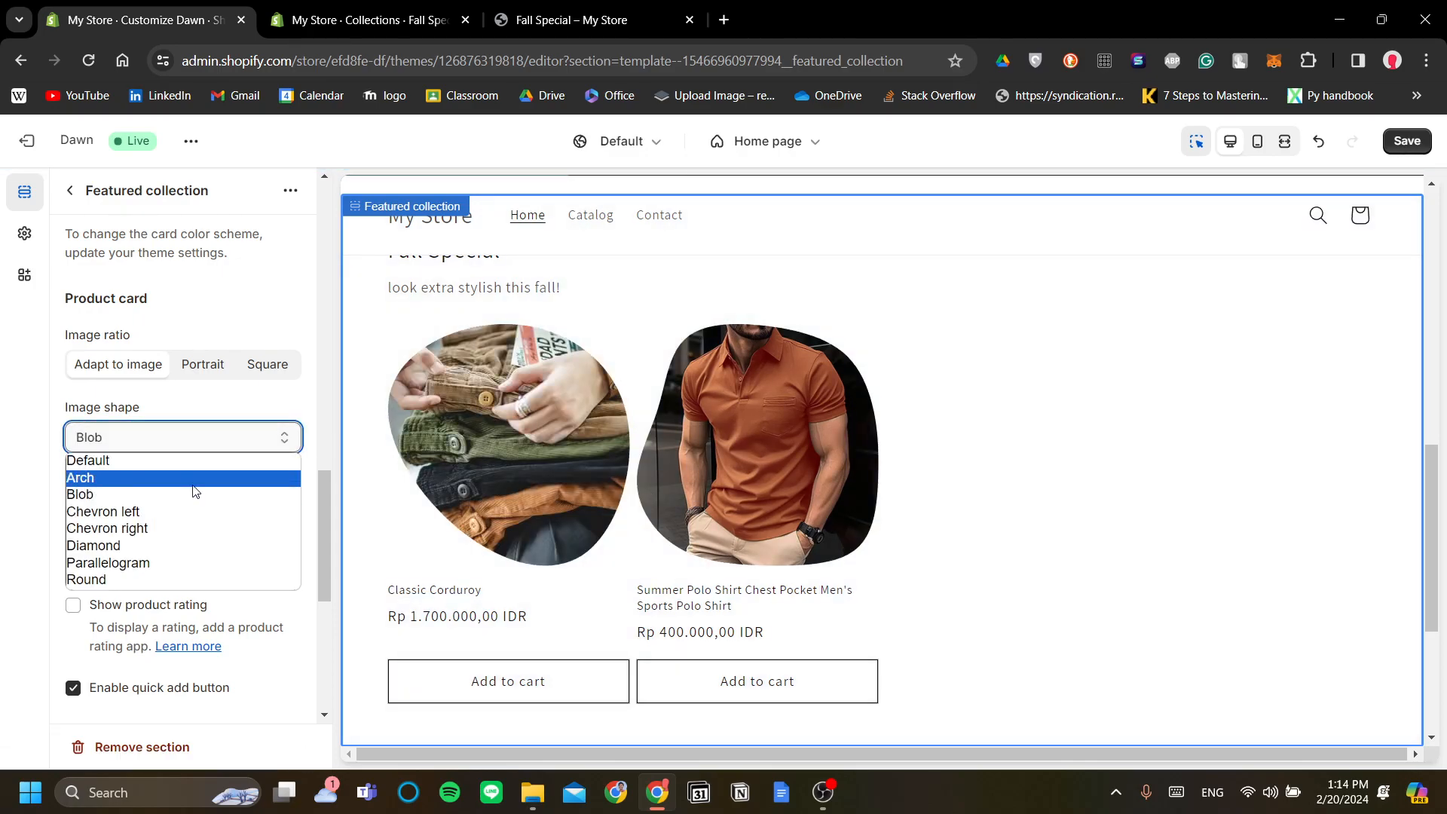
{"action": "left_click", "coordinate": [193, 480]}
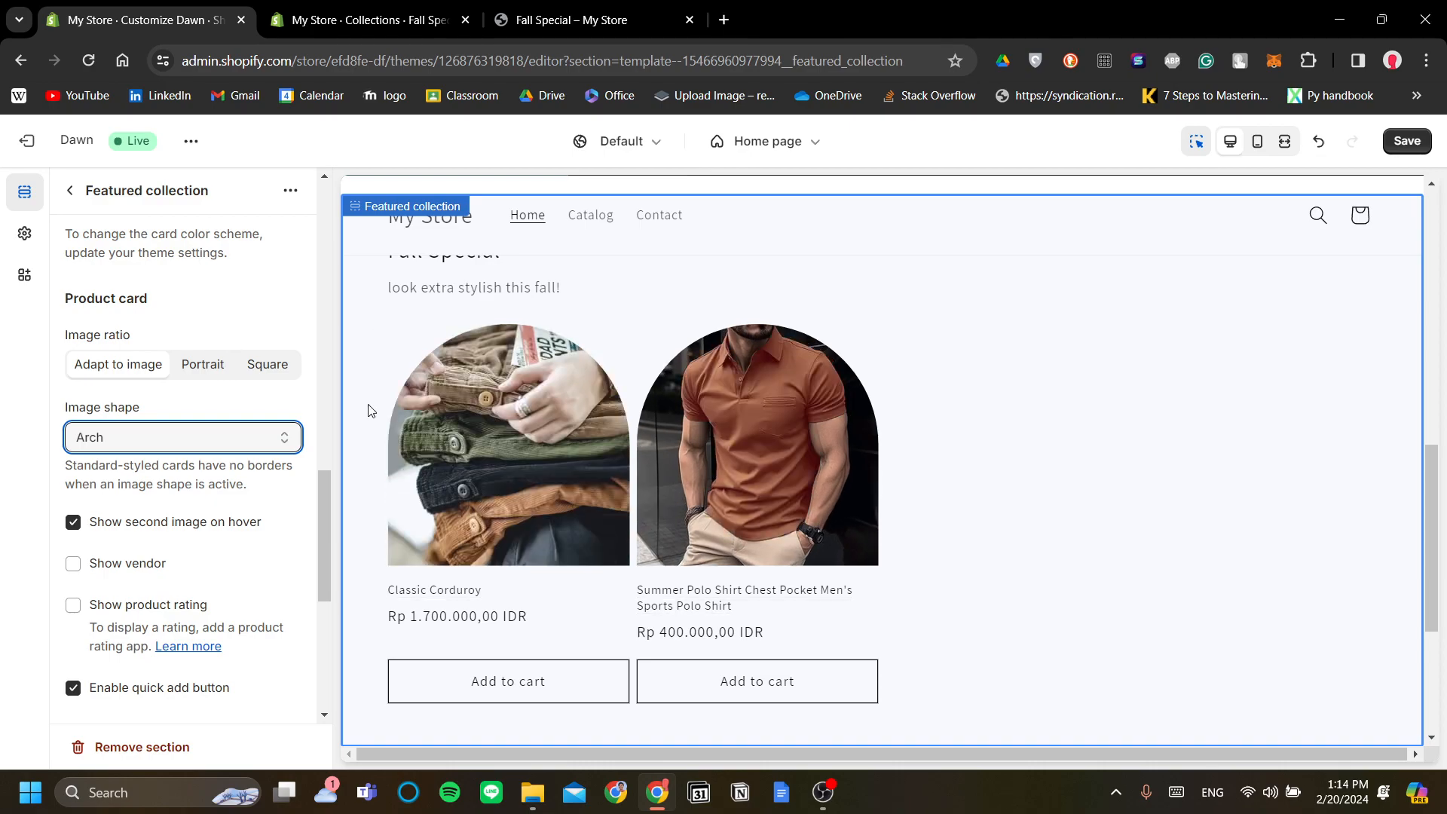
Review the Featured collection section's mobile layout and section padding settings
{"action": "scroll", "coordinate": [272, 510], "scroll_direction": "down", "scroll_amount": 5}
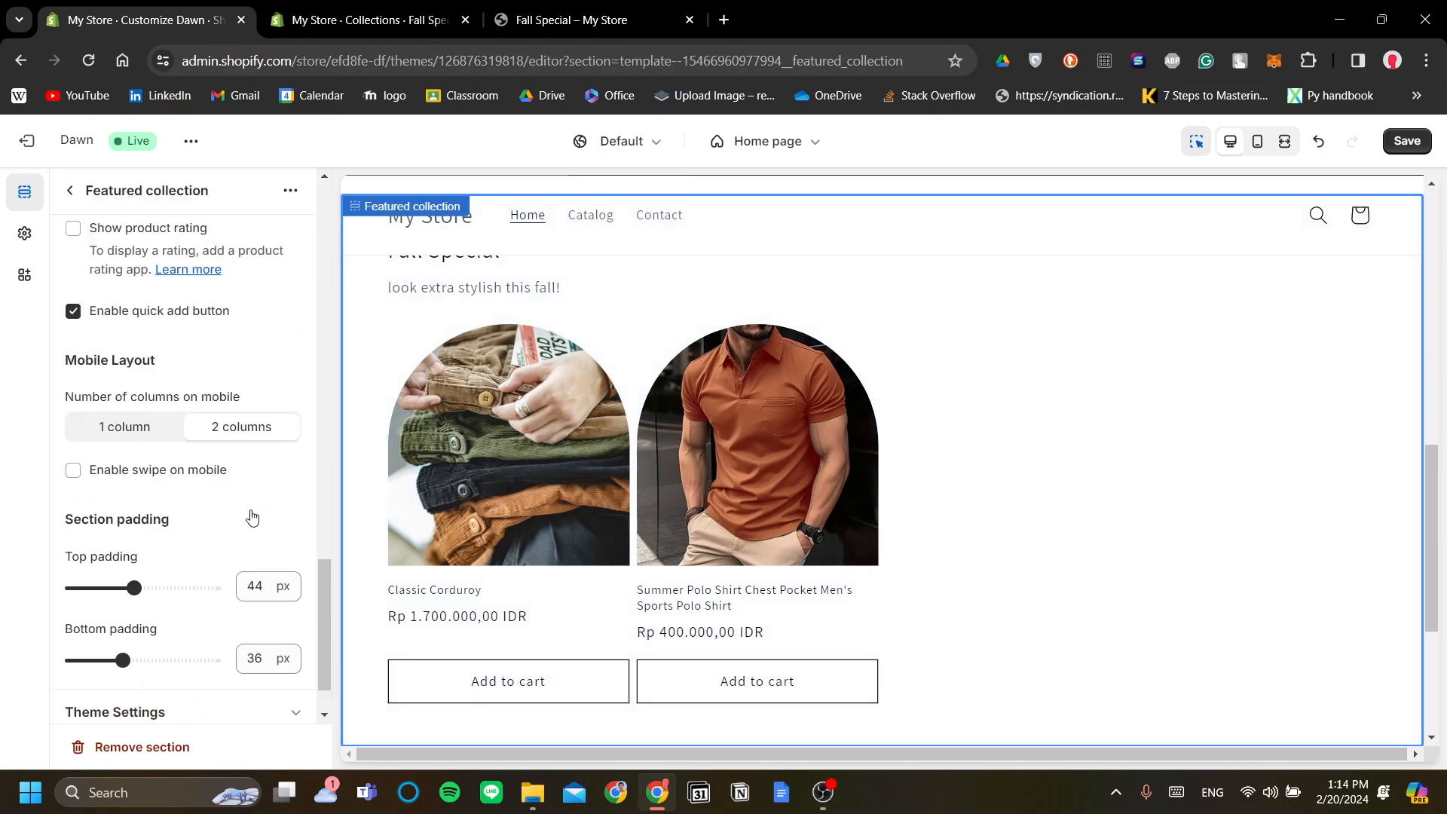
{"action": "scroll", "coordinate": [252, 517], "scroll_direction": "up", "scroll_amount": 4}
{"action": "scroll", "coordinate": [251, 506], "scroll_direction": "down", "scroll_amount": 3}
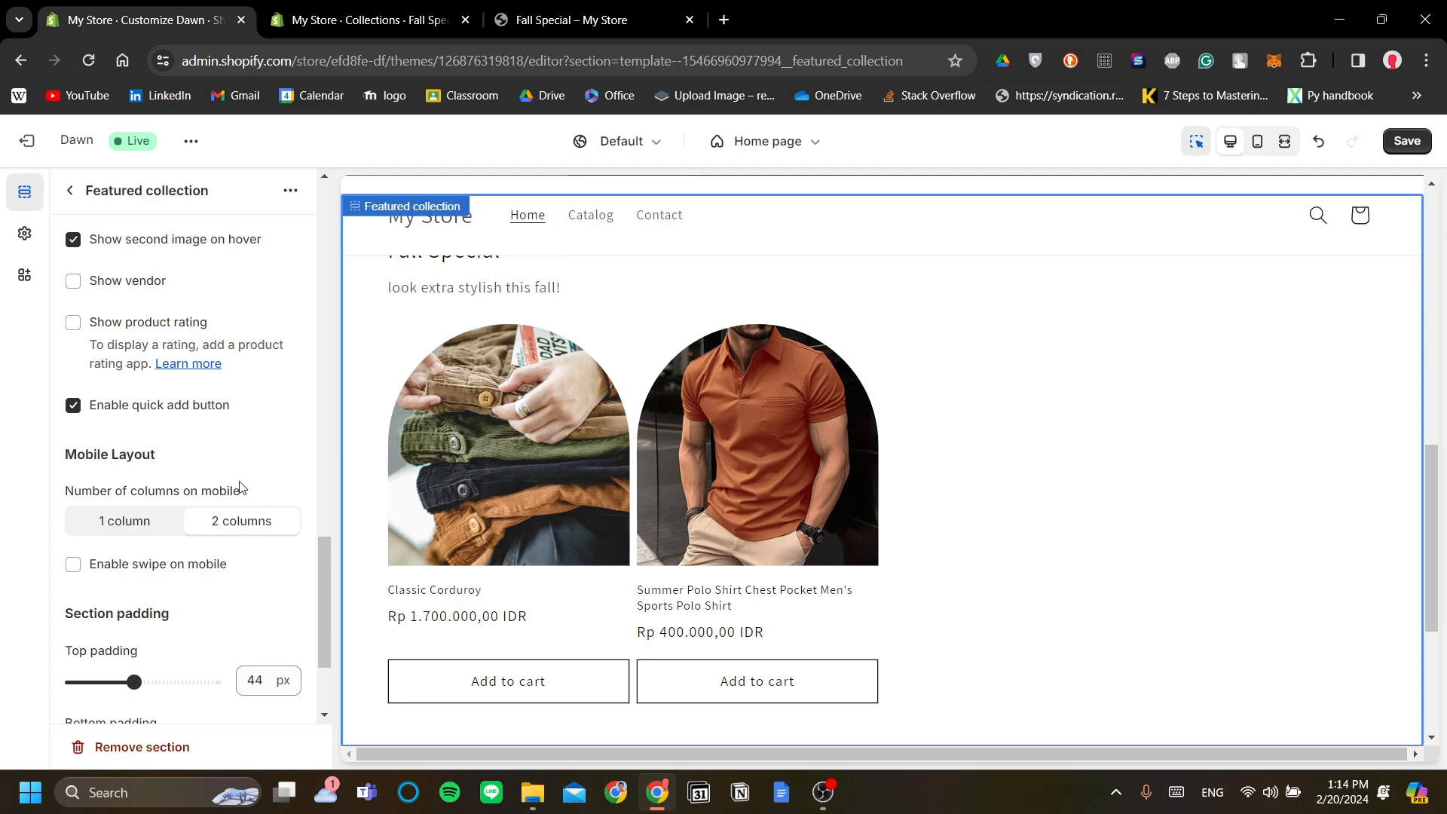
{"action": "scroll", "coordinate": [196, 480], "scroll_direction": "down", "scroll_amount": 1}
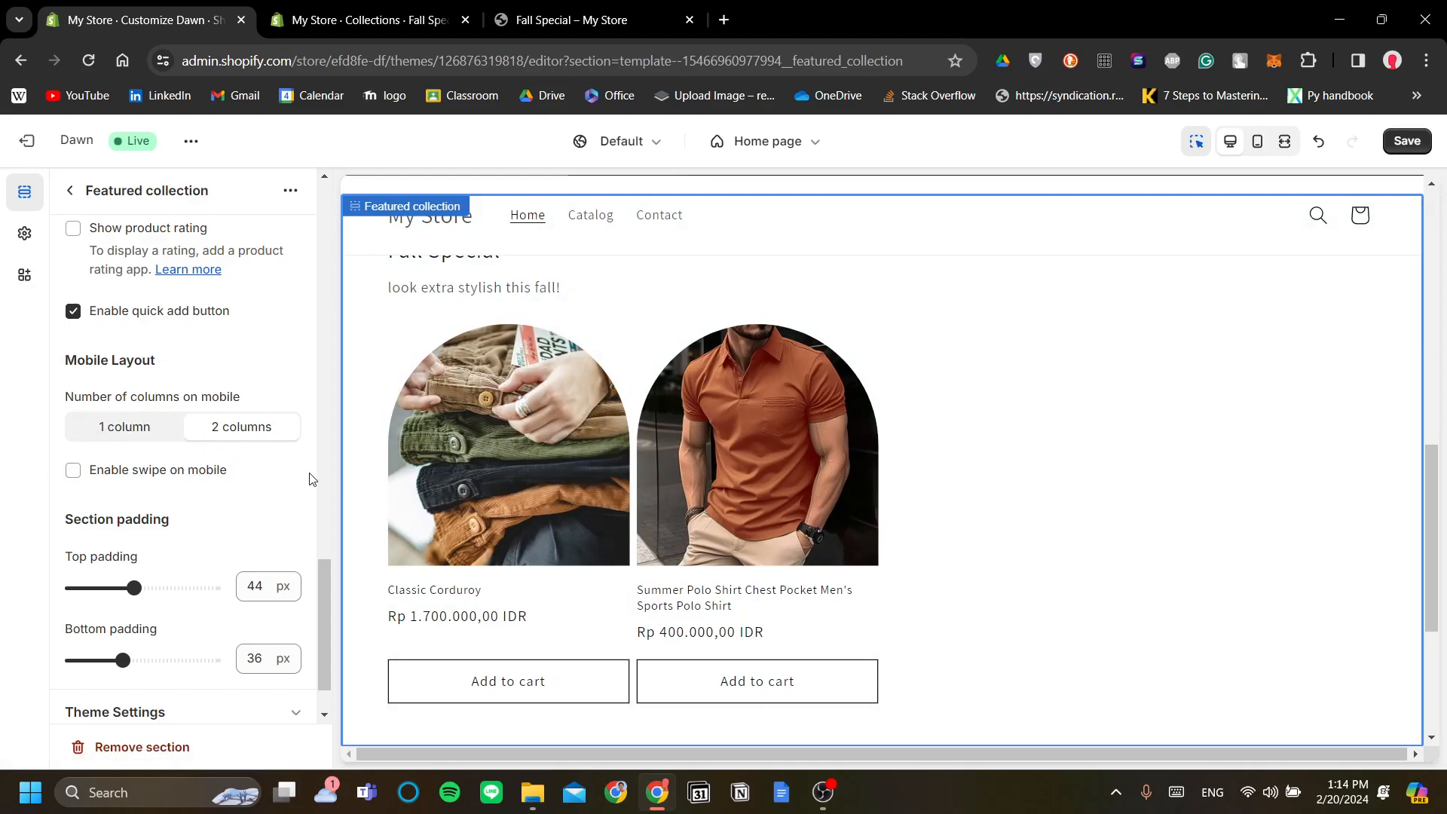
{"action": "scroll", "coordinate": [279, 504], "scroll_direction": "down", "scroll_amount": 1}
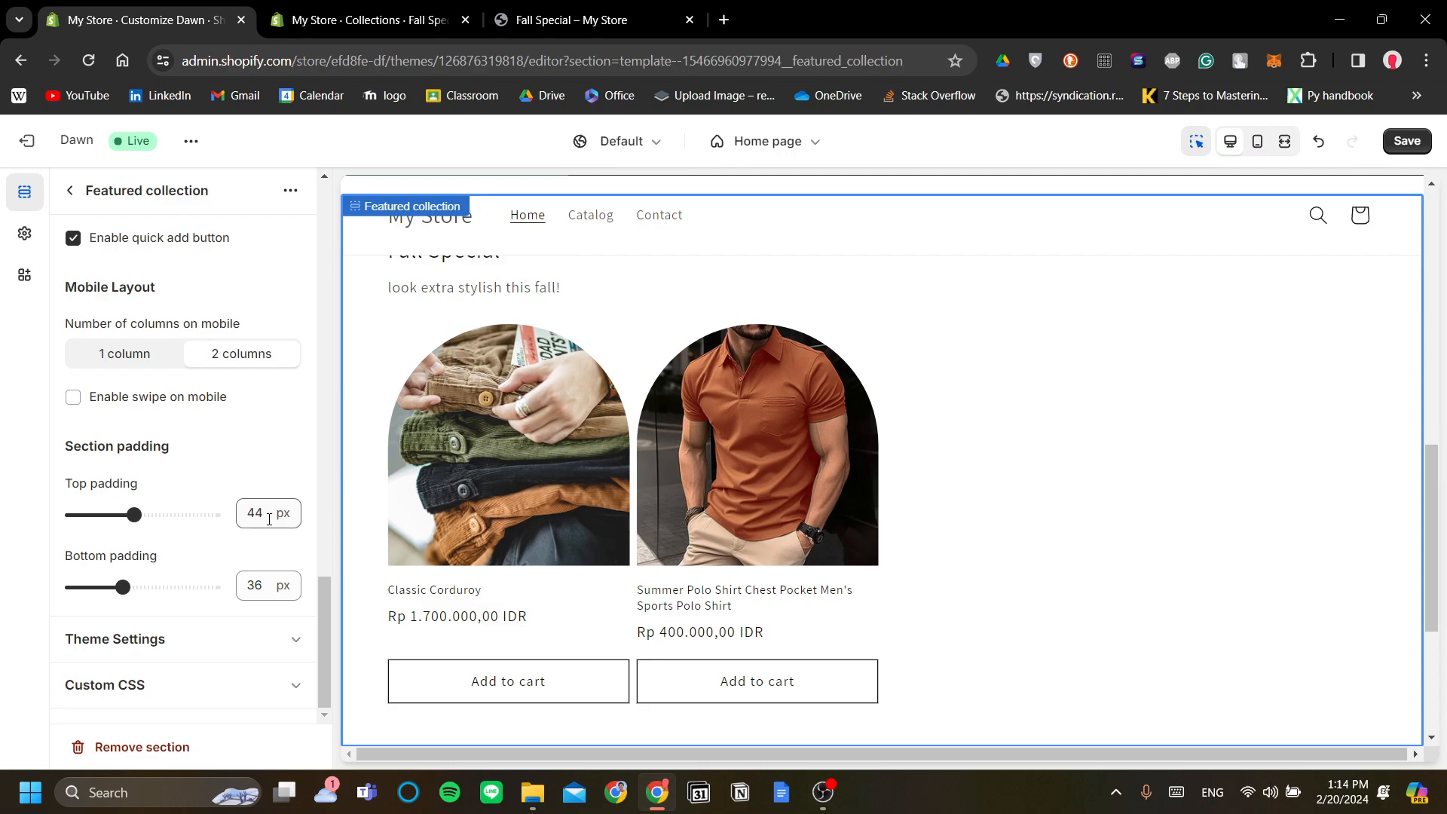
{"action": "scroll", "coordinate": [452, 461], "scroll_direction": "up", "scroll_amount": 1}
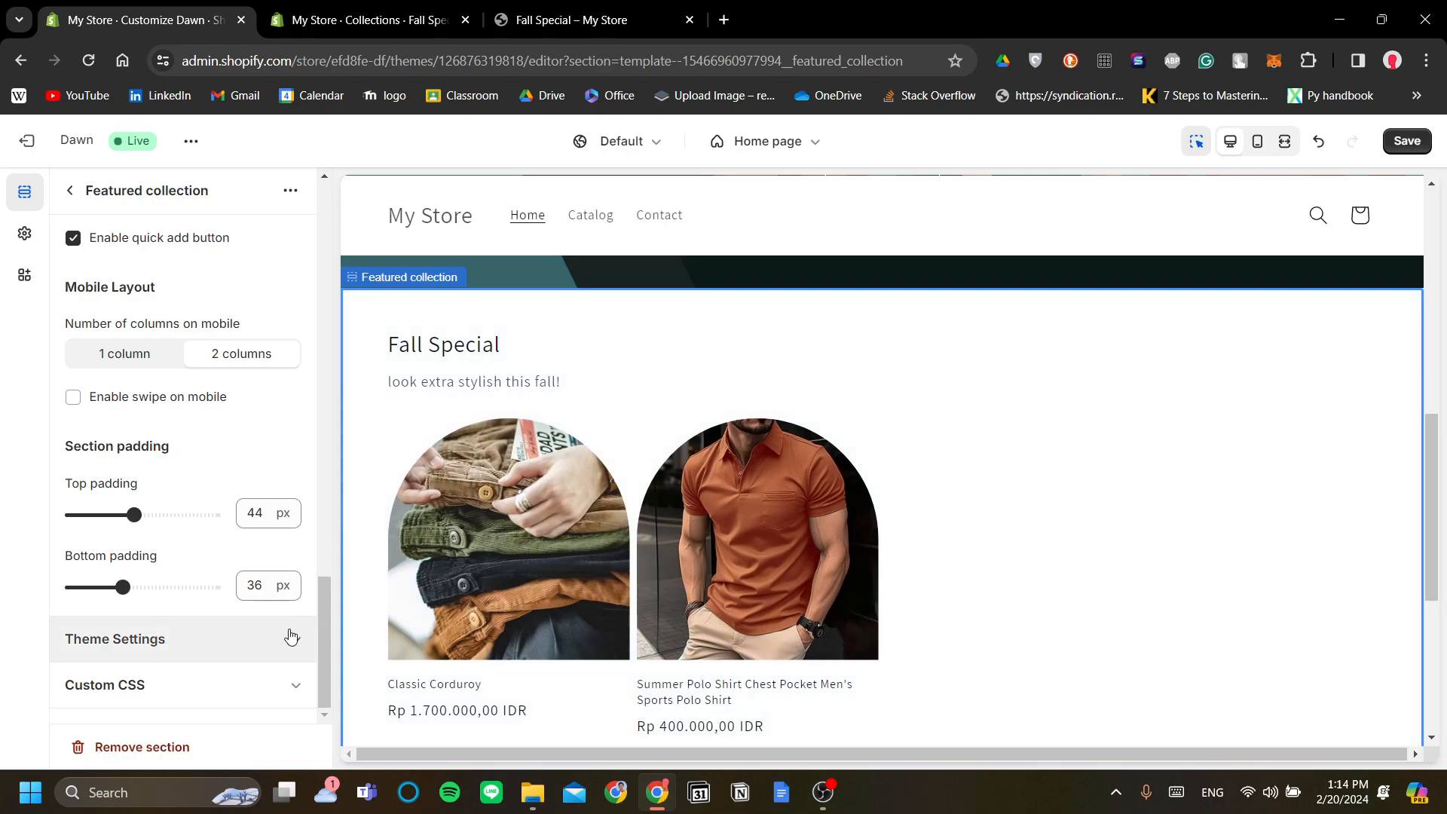
Expand the theme settings of the Featured collection section and change the color scheme there to Scheme 5
{"action": "left_click", "coordinate": [291, 637]}
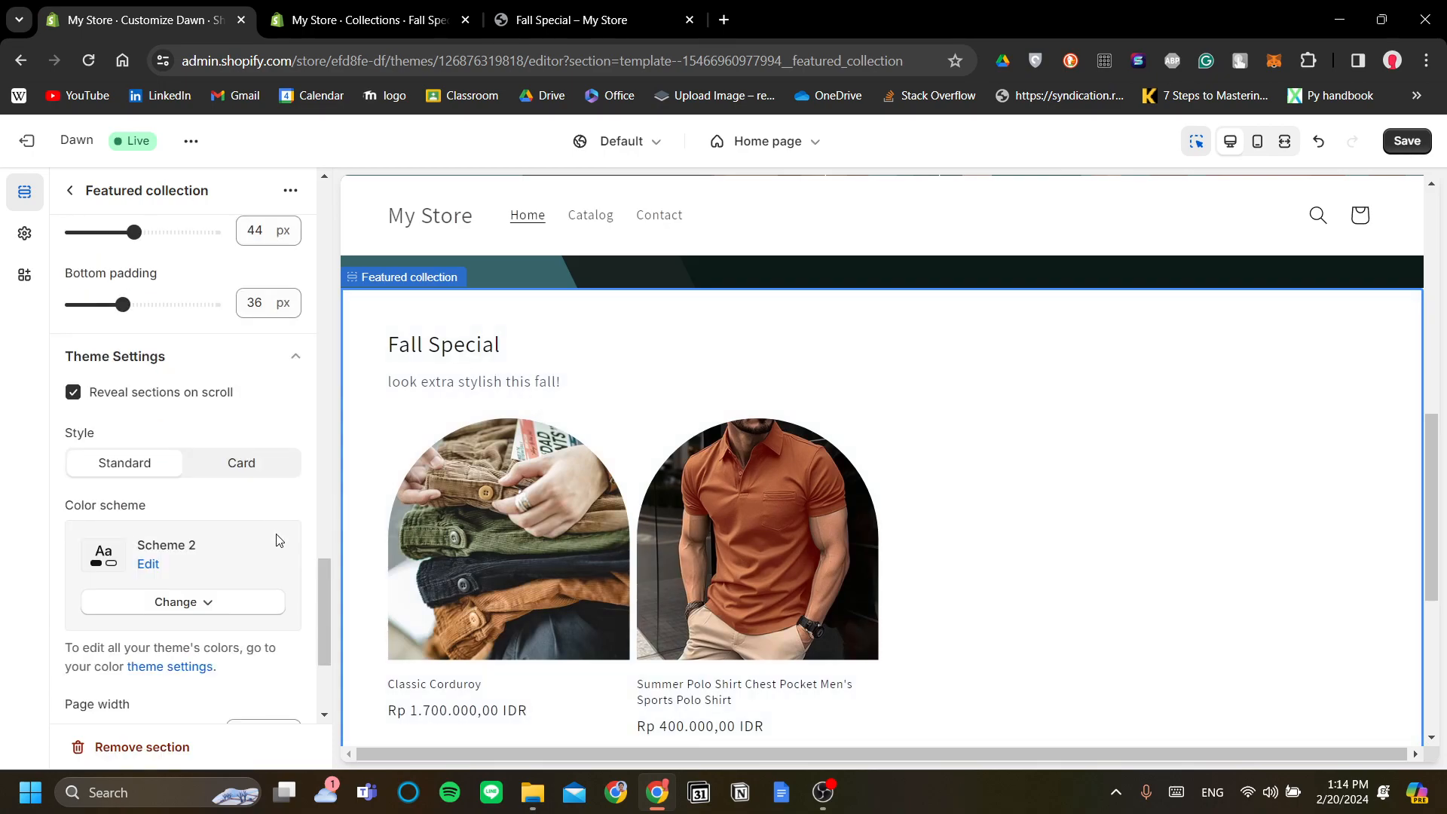
{"action": "scroll", "coordinate": [279, 540], "scroll_direction": "down", "scroll_amount": 1}
{"action": "scroll", "coordinate": [737, 426], "scroll_direction": "down", "scroll_amount": 3}
{"action": "scroll", "coordinate": [727, 428], "scroll_direction": "up", "scroll_amount": 5}
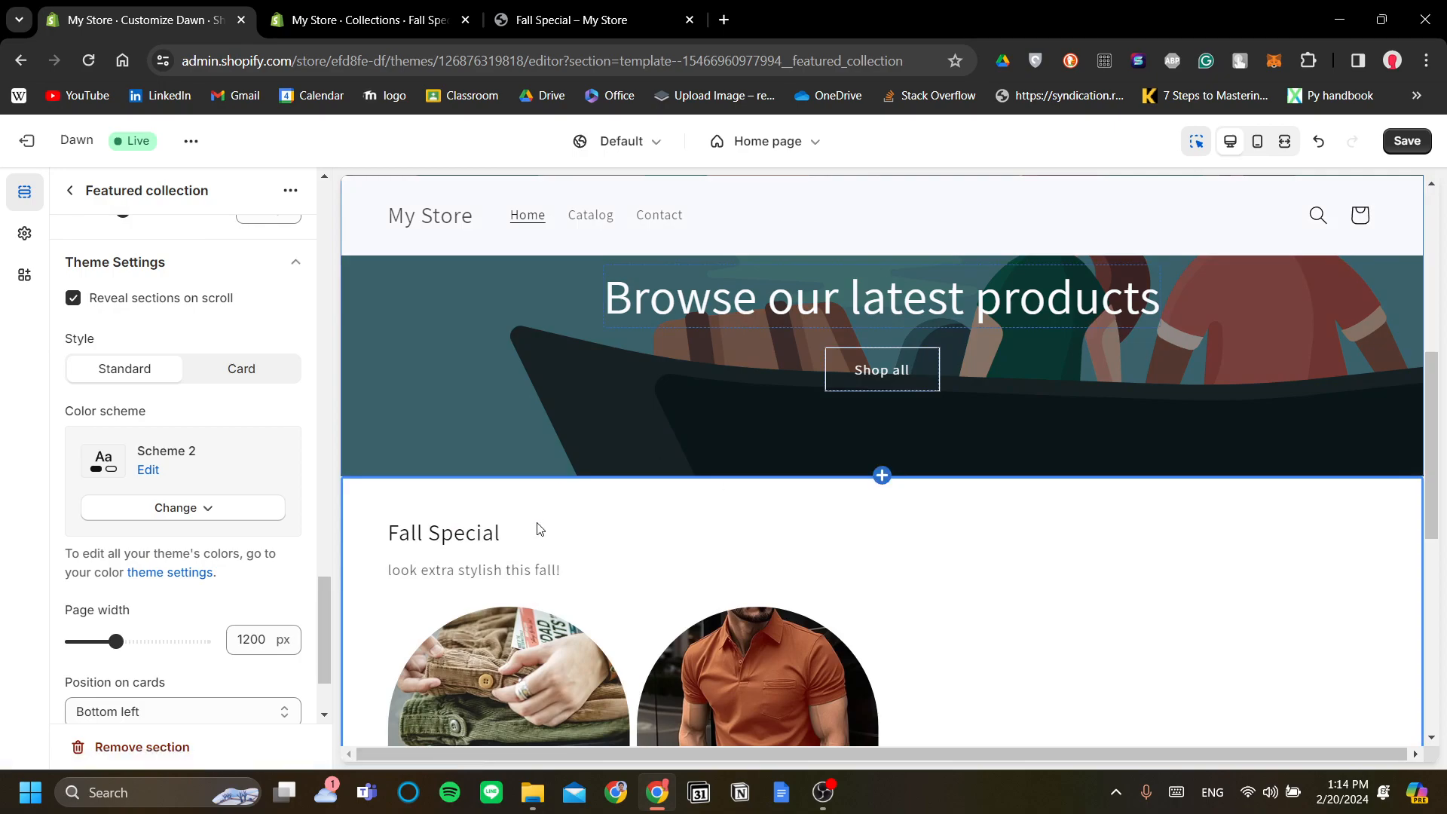
{"action": "scroll", "coordinate": [537, 515], "scroll_direction": "down", "scroll_amount": 2}
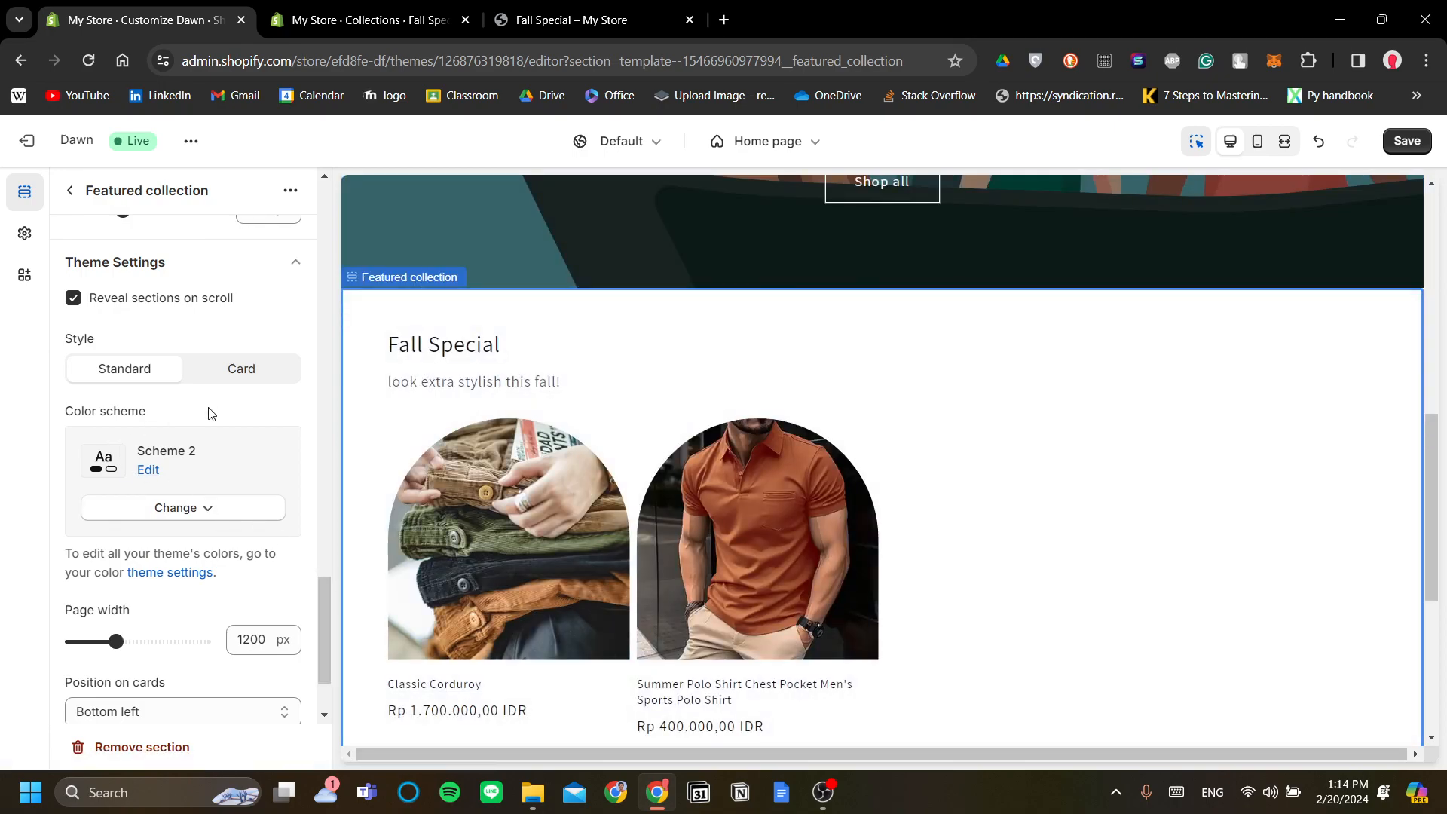
{"action": "scroll", "coordinate": [611, 527], "scroll_direction": "down", "scroll_amount": 3}
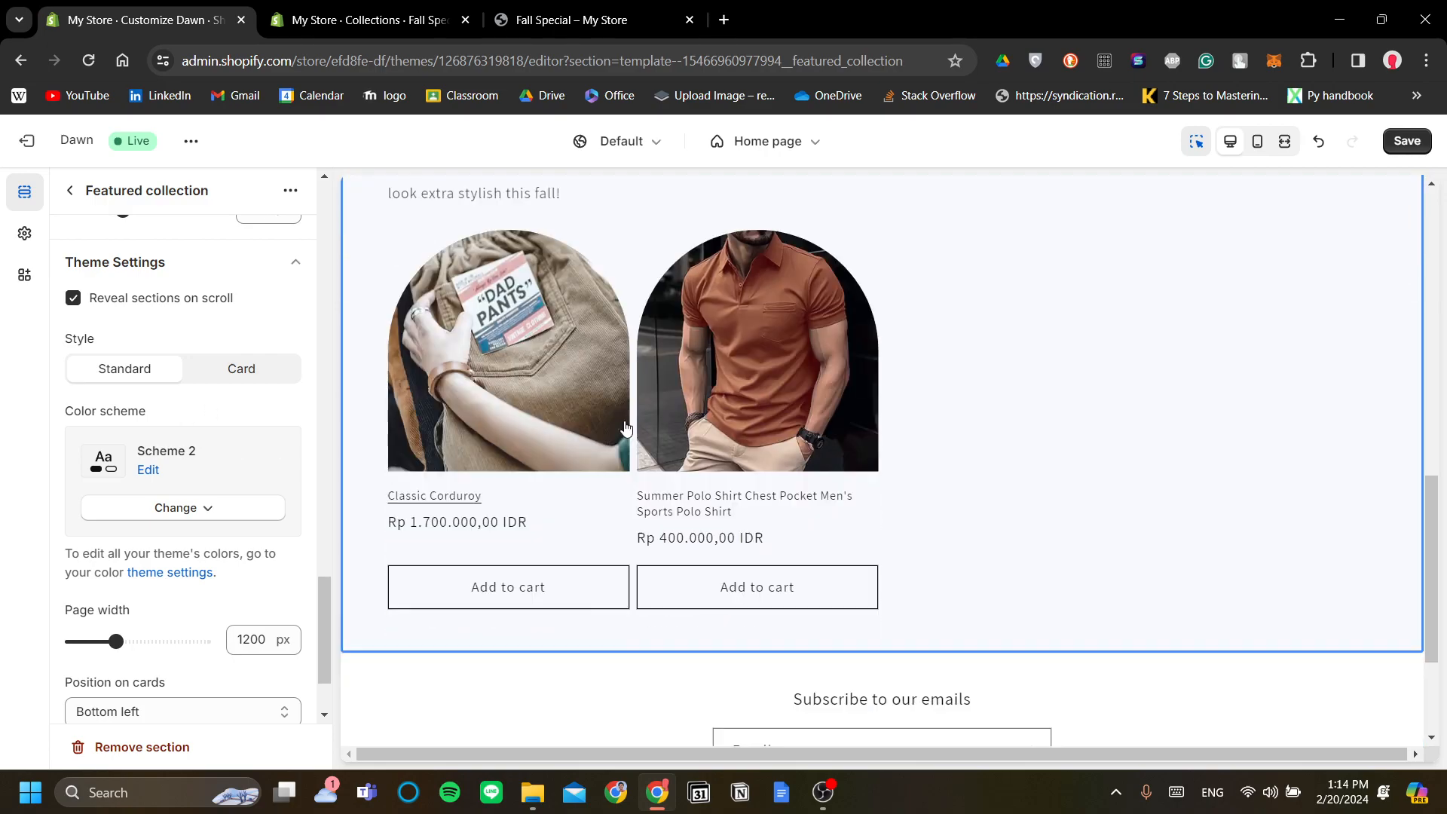
{"action": "scroll", "coordinate": [610, 528], "scroll_direction": "up", "scroll_amount": 2}
{"action": "scroll", "coordinate": [610, 539], "scroll_direction": "up", "scroll_amount": 1}
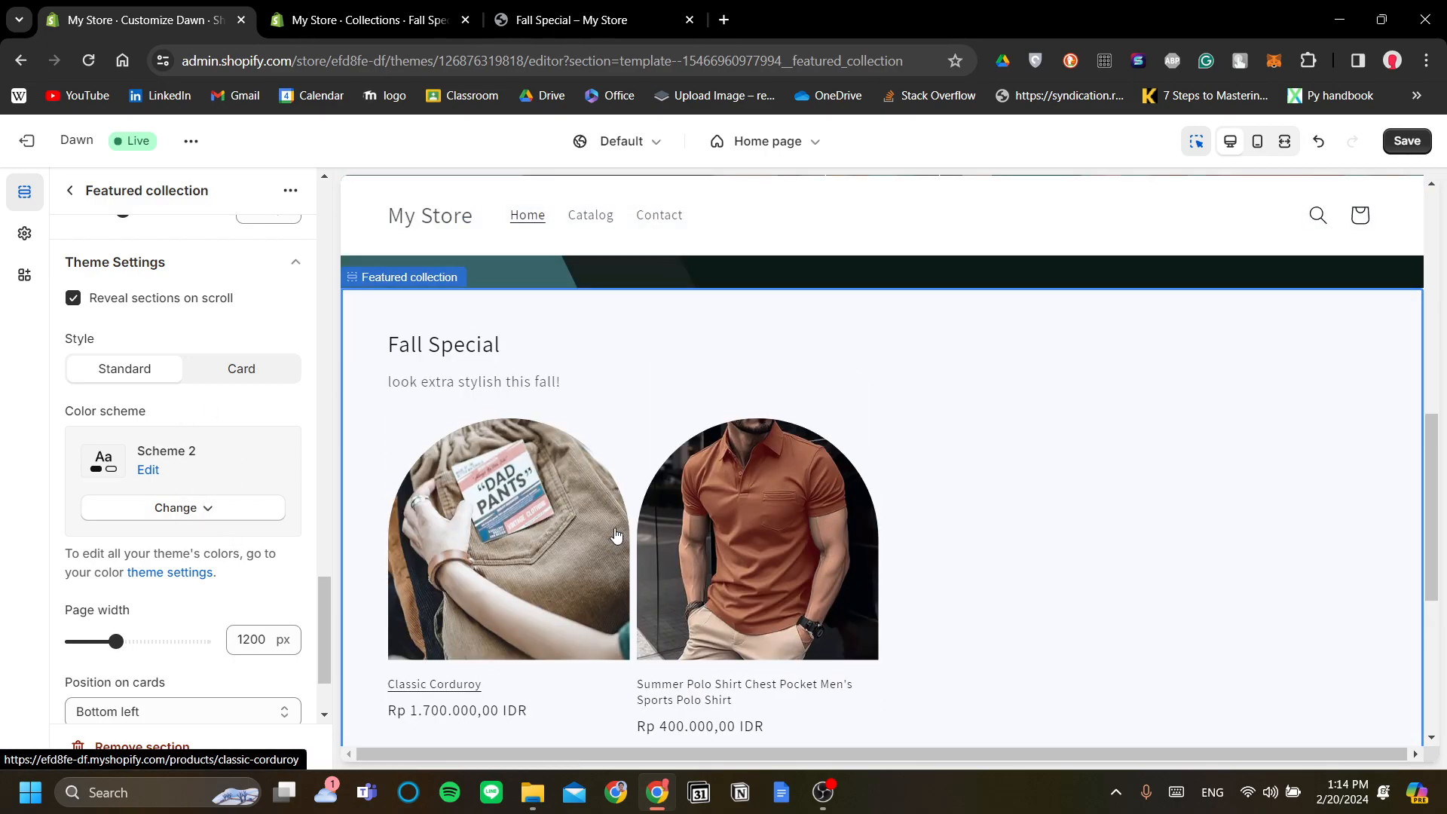
{"action": "left_click", "coordinate": [193, 508]}
{"action": "left_click", "coordinate": [197, 459]}
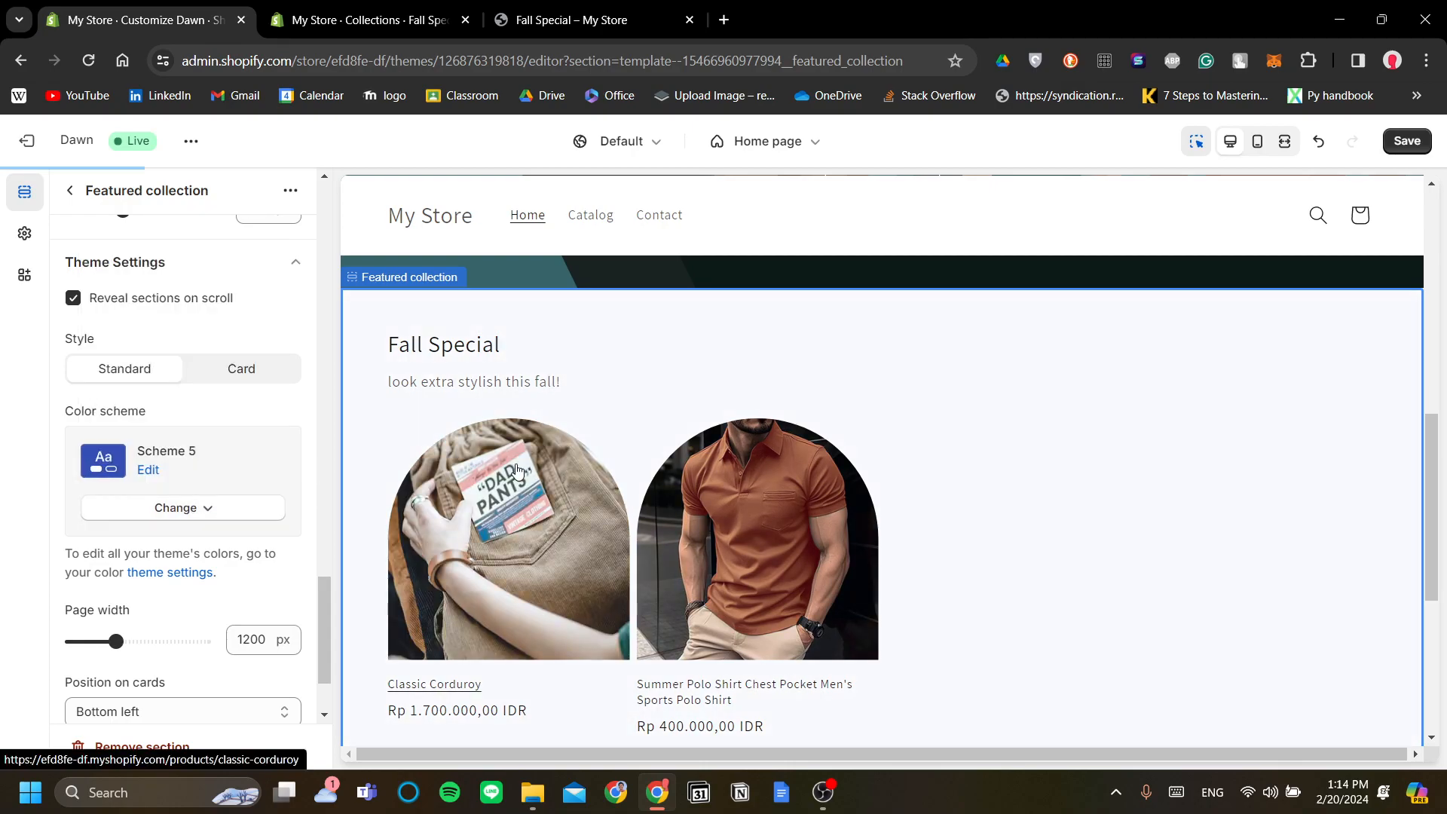
Examine the home page preview around the Fall Special section, from the banner to the email signup area
{"action": "scroll", "coordinate": [611, 410], "scroll_direction": "down", "scroll_amount": 3}
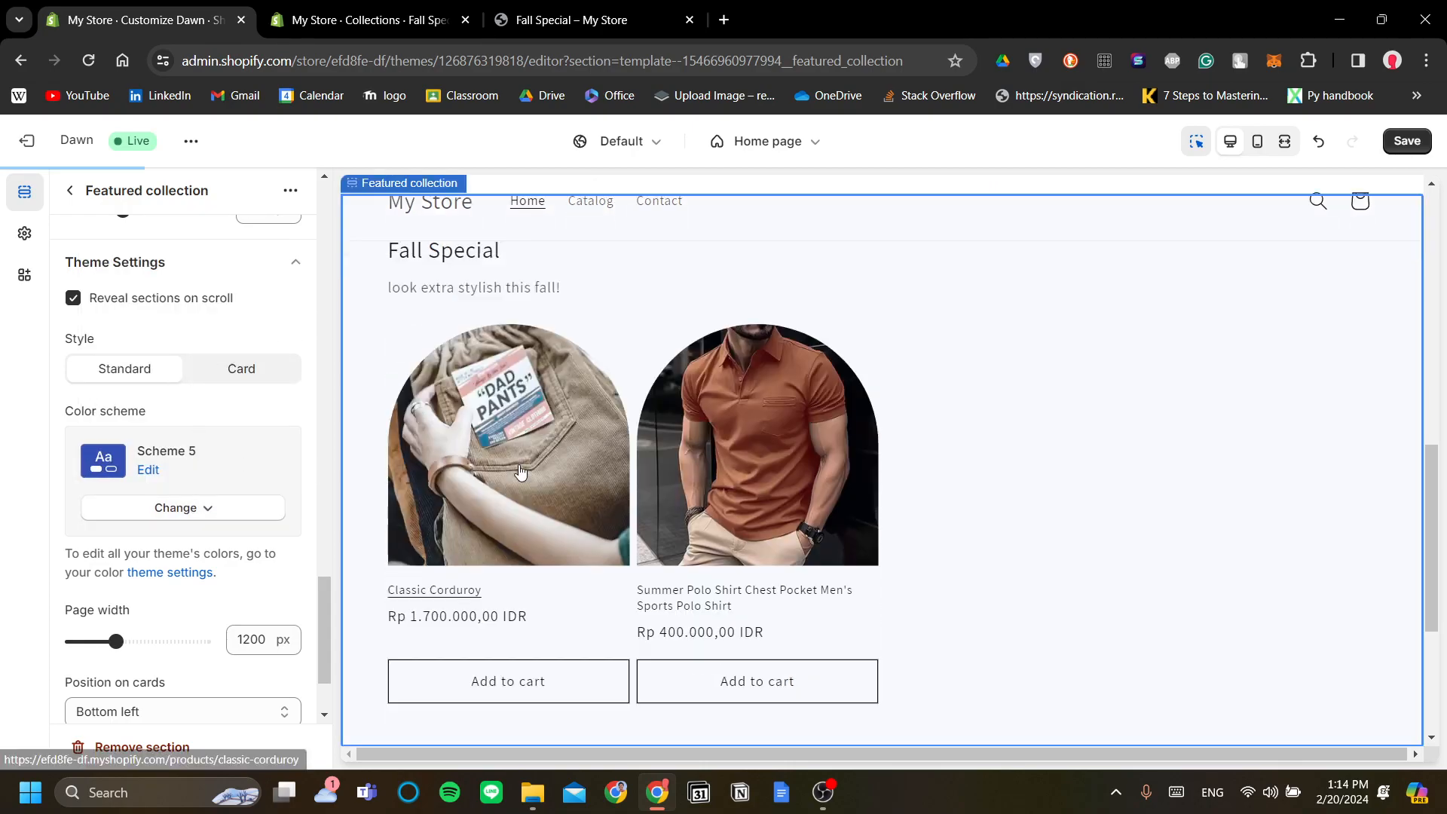
{"action": "scroll", "coordinate": [517, 469], "scroll_direction": "up", "scroll_amount": 2}
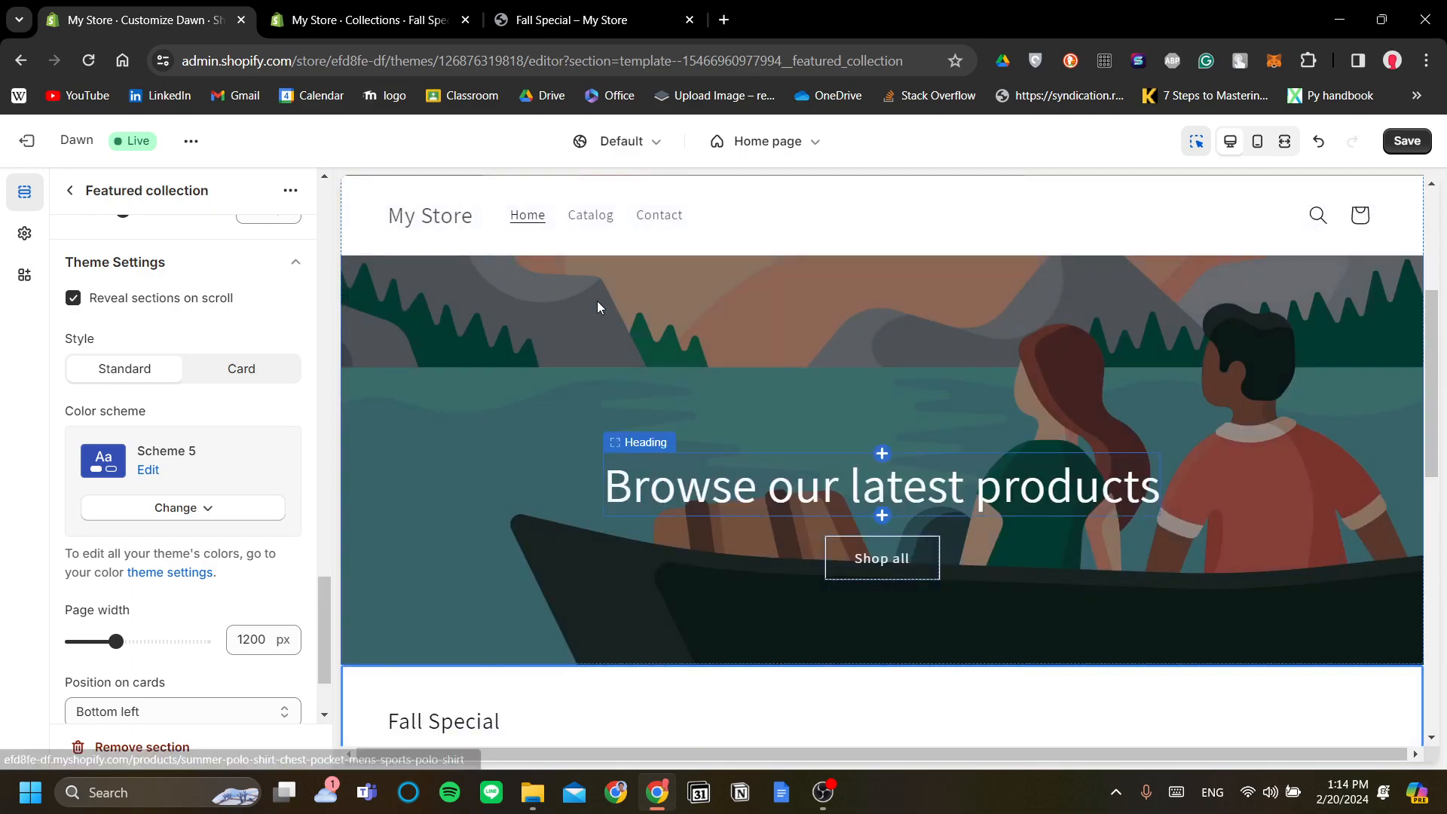
{"action": "scroll", "coordinate": [753, 497], "scroll_direction": "down", "scroll_amount": 3}
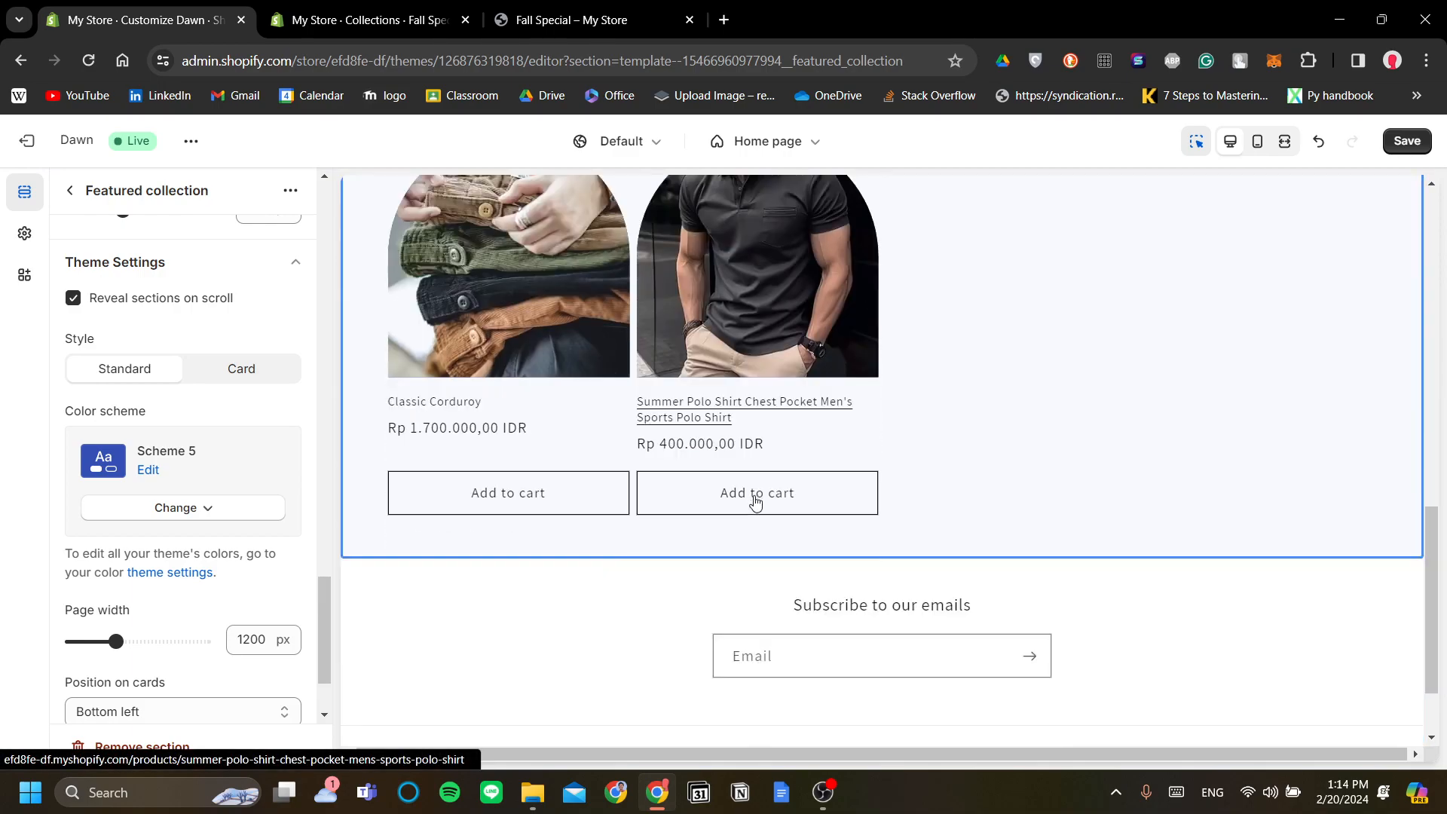
{"action": "scroll", "coordinate": [619, 471], "scroll_direction": "up", "scroll_amount": 4}
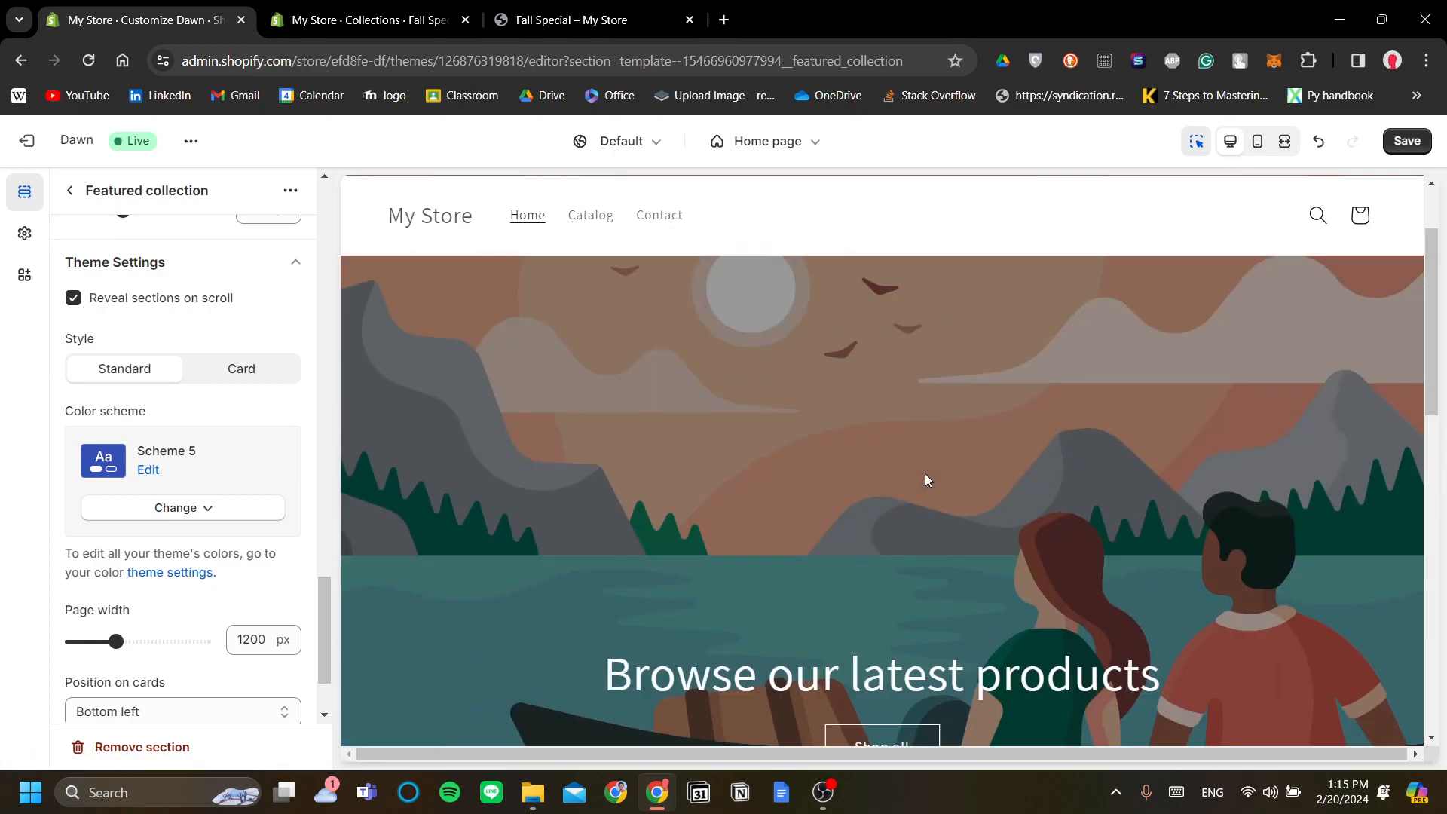
{"action": "scroll", "coordinate": [927, 480], "scroll_direction": "down", "scroll_amount": 2}
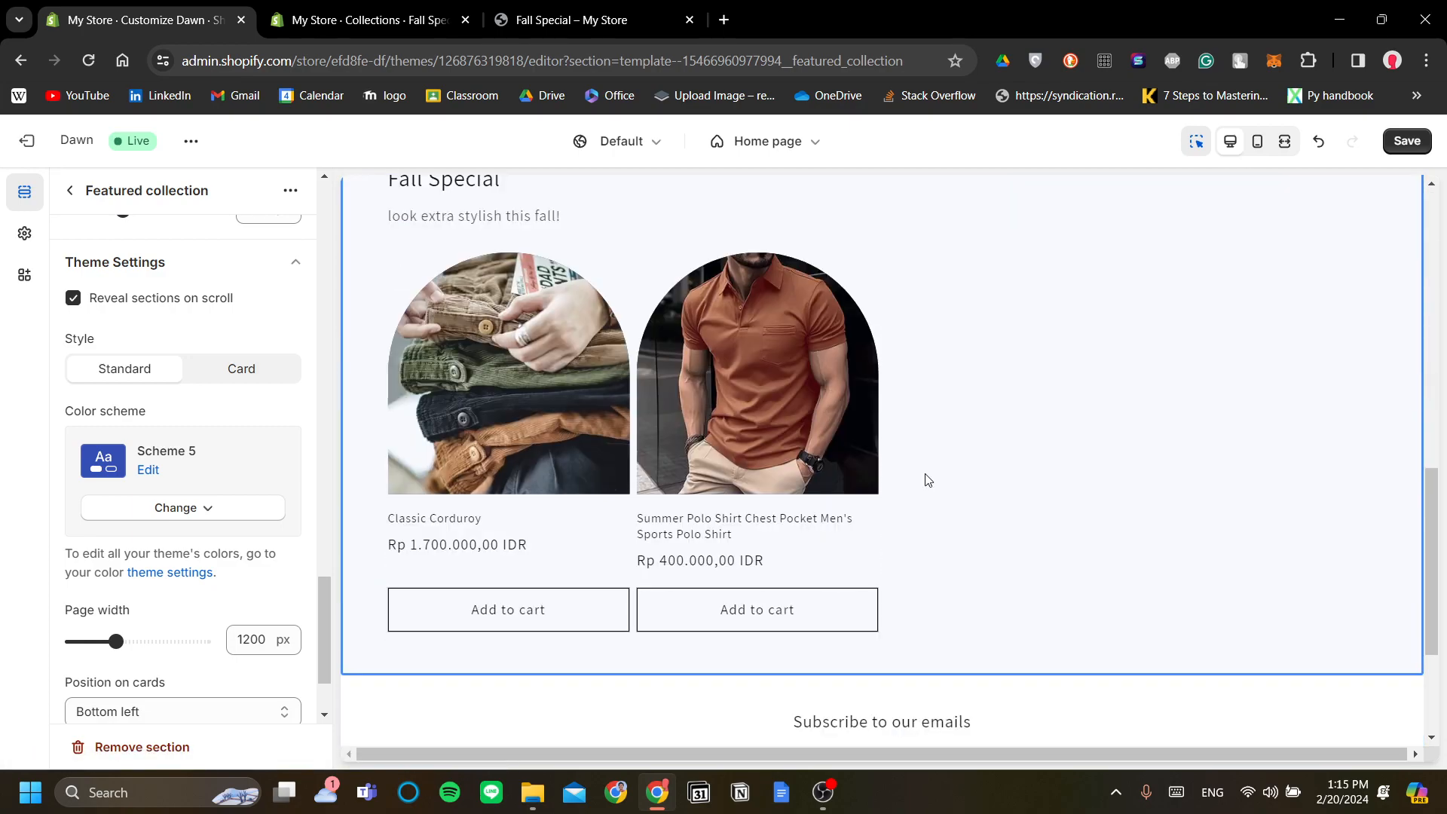
{"action": "scroll", "coordinate": [927, 480], "scroll_direction": "up", "scroll_amount": 1}
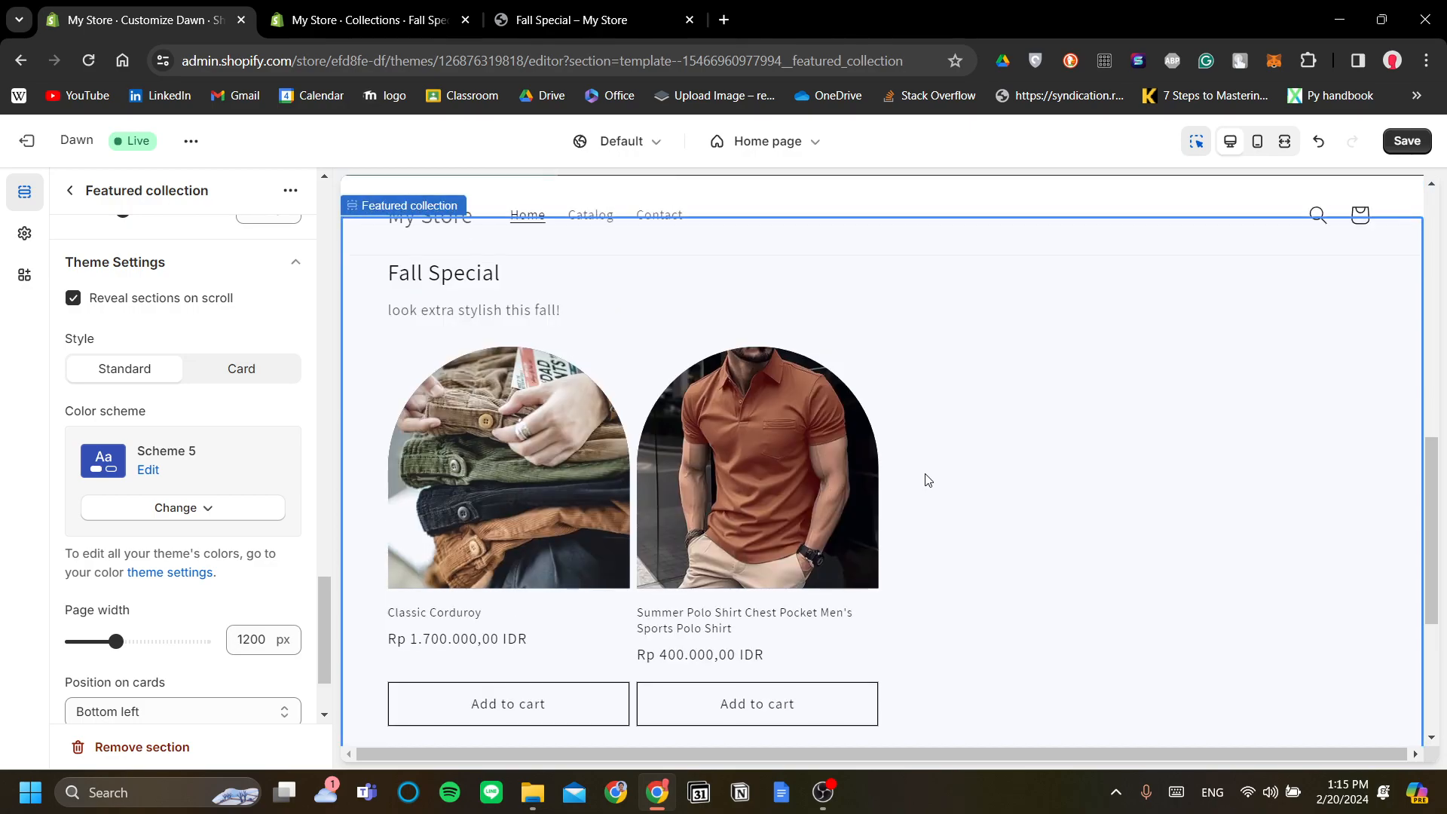
{"action": "scroll", "coordinate": [927, 480], "scroll_direction": "up", "scroll_amount": 3}
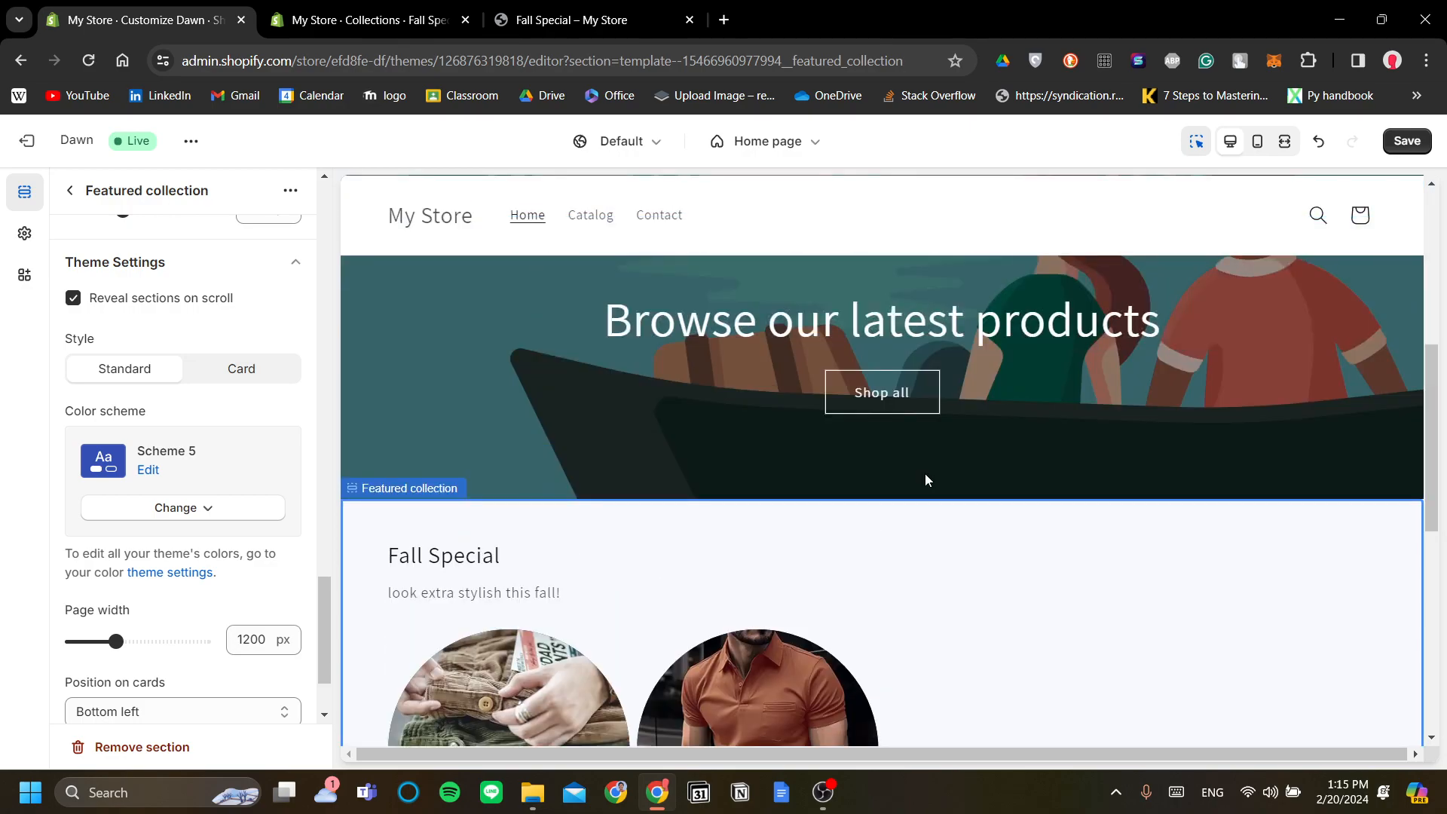
{"action": "scroll", "coordinate": [921, 480], "scroll_direction": "down", "scroll_amount": 2}
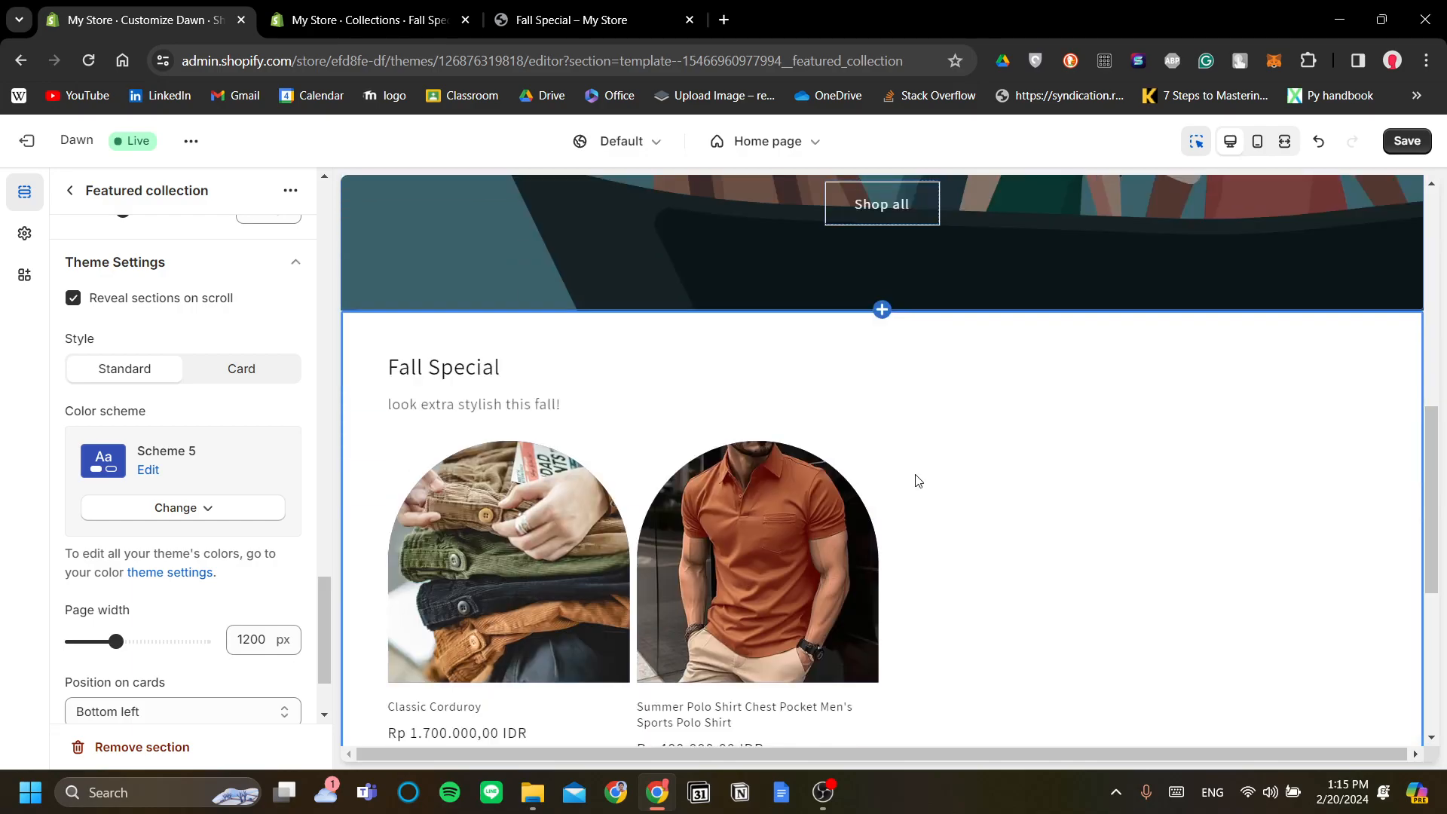